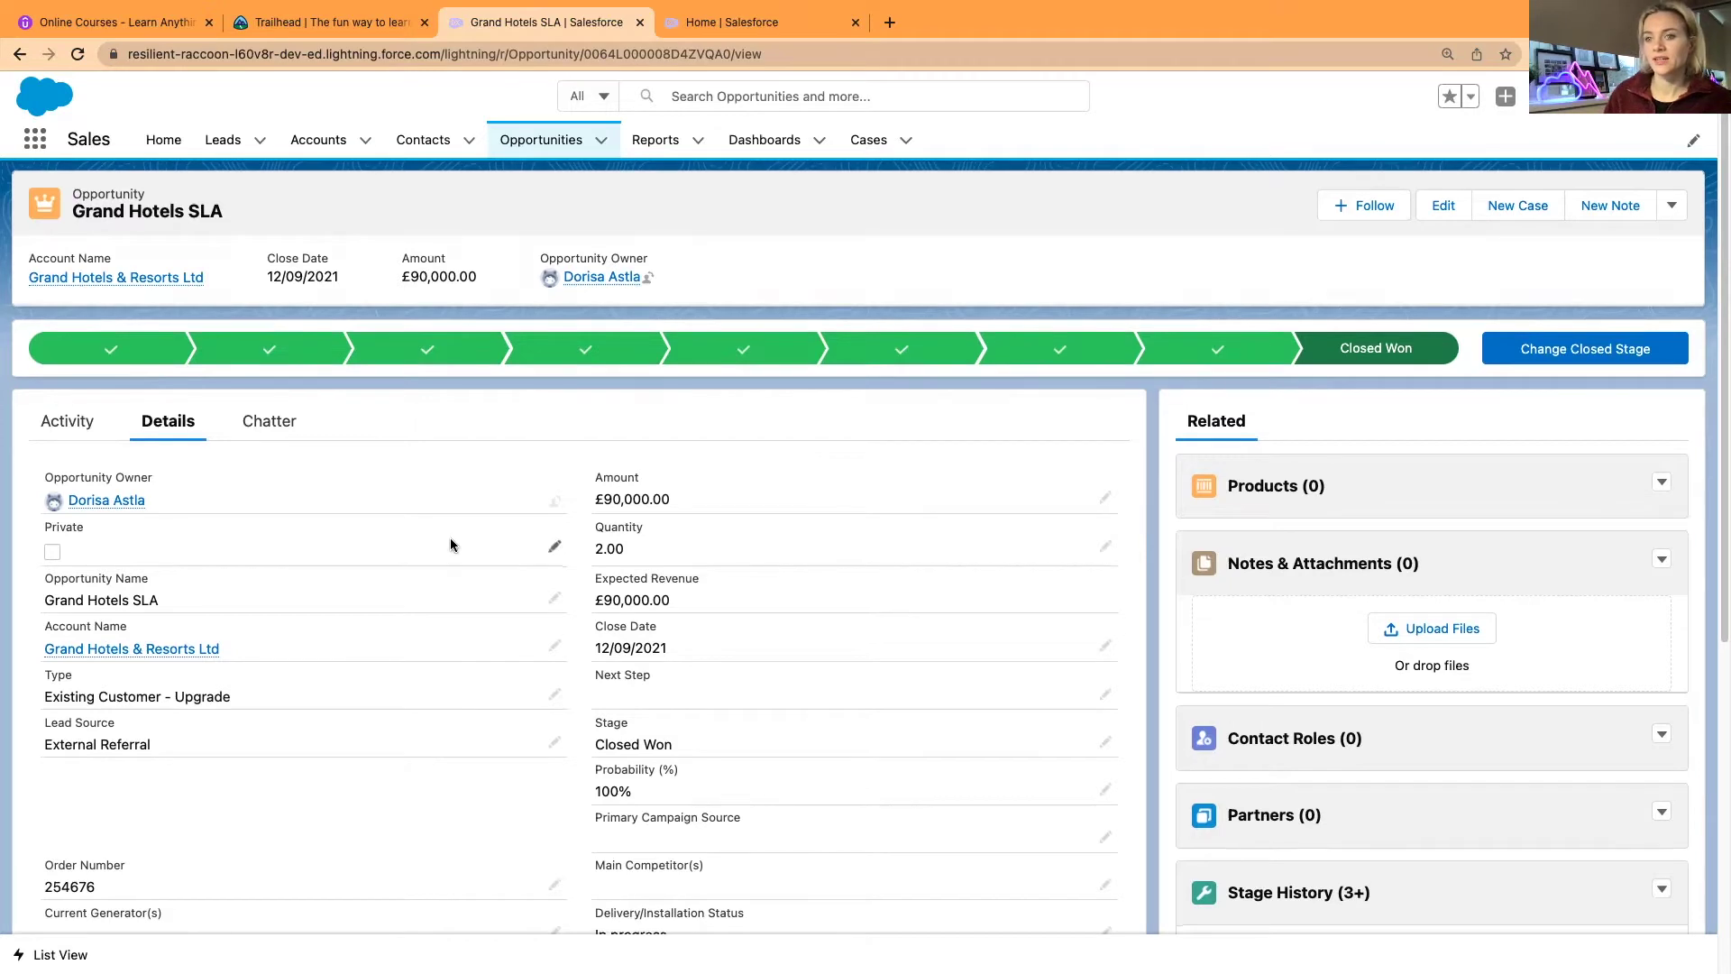
Step: Open the Opportunity object in Setup's Object Manager by searching 'opport'
{"action": "scroll", "coordinate": [452, 537], "scroll_direction": "down", "scroll_amount": 1}
{"action": "scroll", "coordinate": [460, 532], "scroll_direction": "down", "scroll_amount": 5}
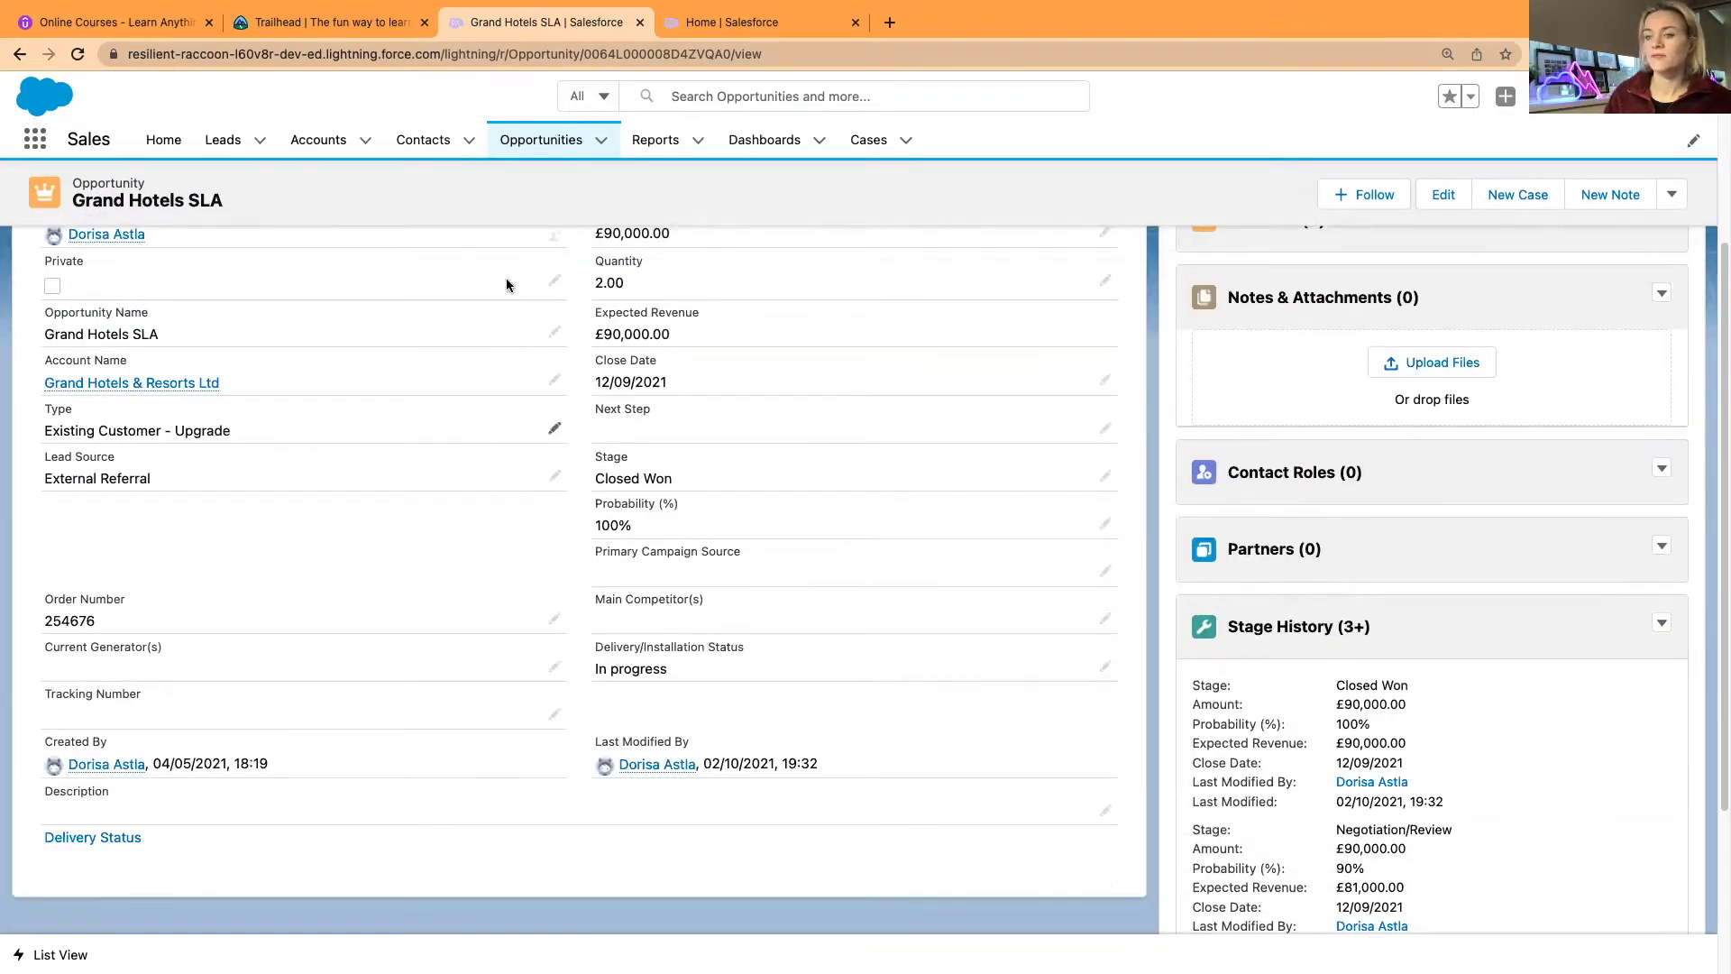
{"action": "left_click", "coordinate": [724, 20]}
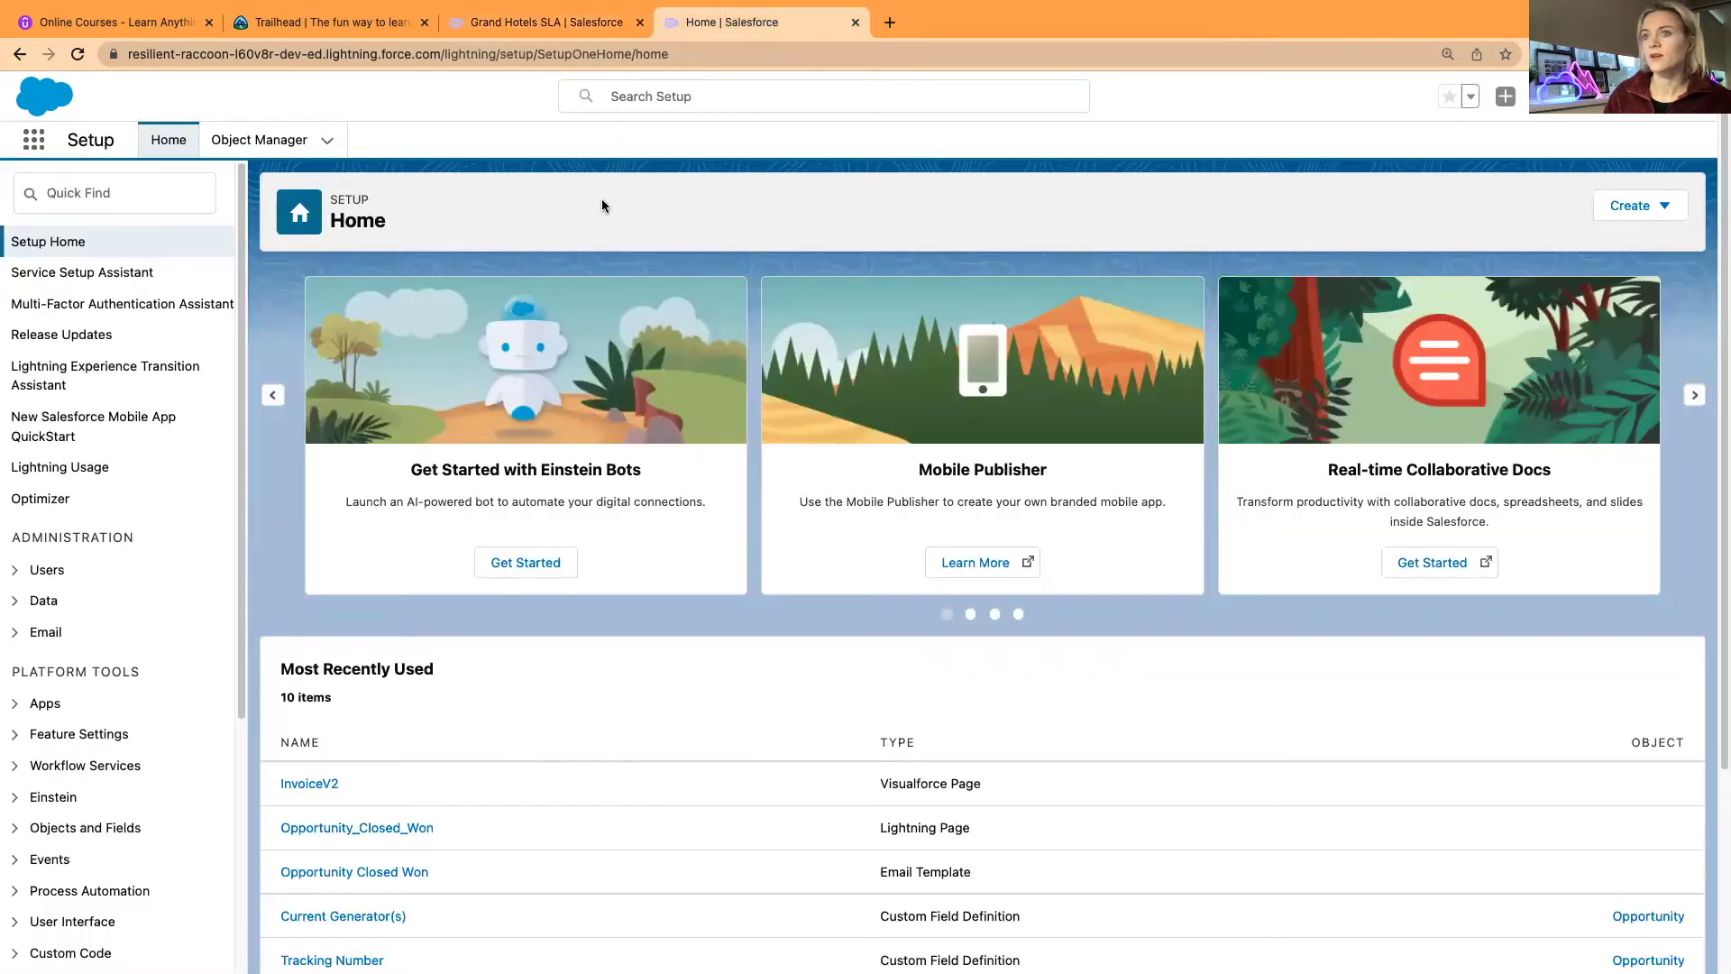
{"action": "left_click", "coordinate": [261, 140]}
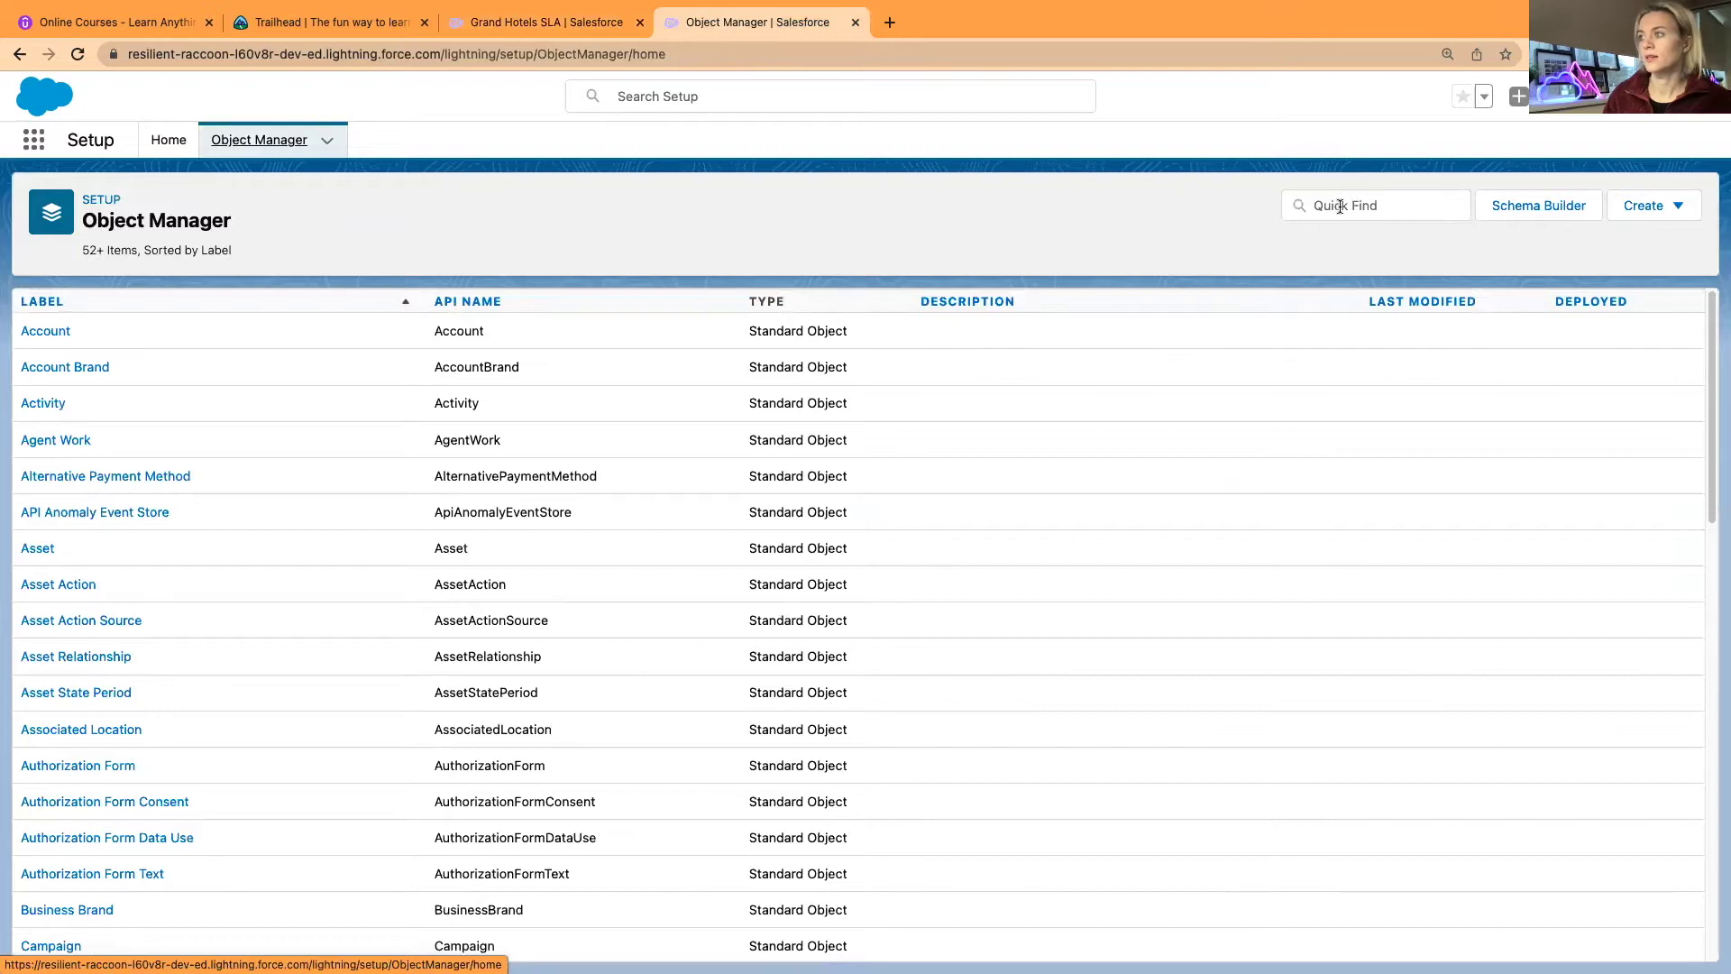
{"action": "left_click", "coordinate": [1341, 206]}
{"action": "type", "text": "opport"}
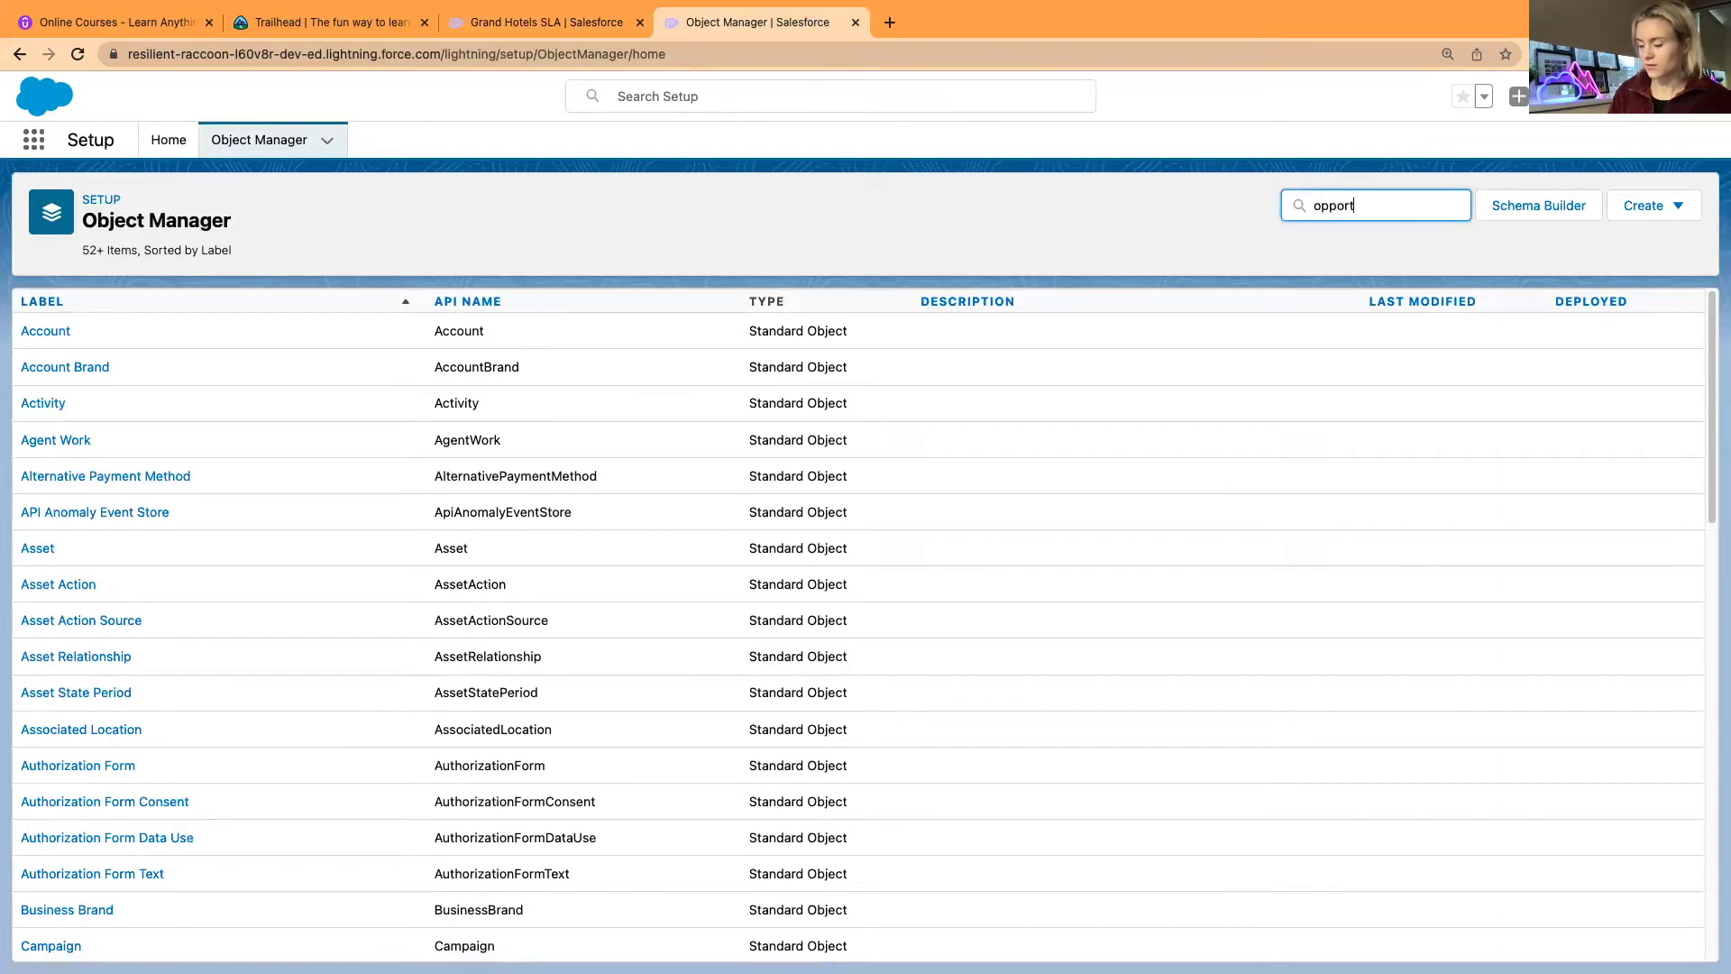
{"action": "left_click", "coordinate": [69, 335]}
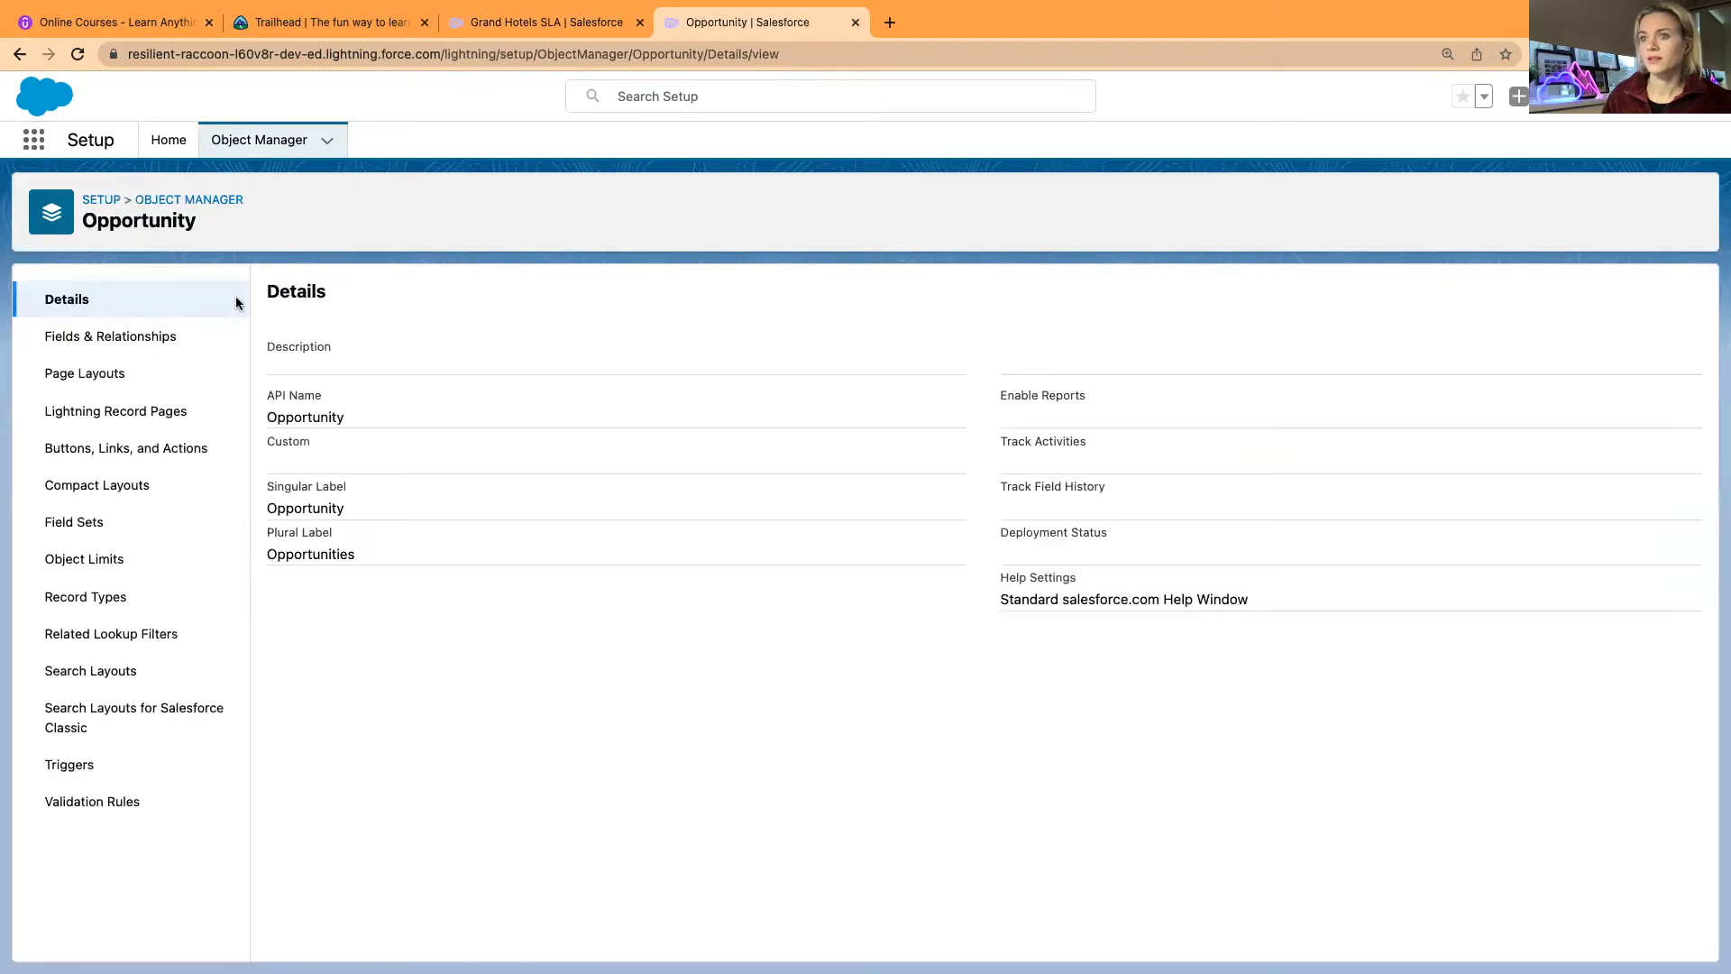
Step: Start a new Opportunity custom field with the Text data type
{"action": "left_click", "coordinate": [115, 336]}
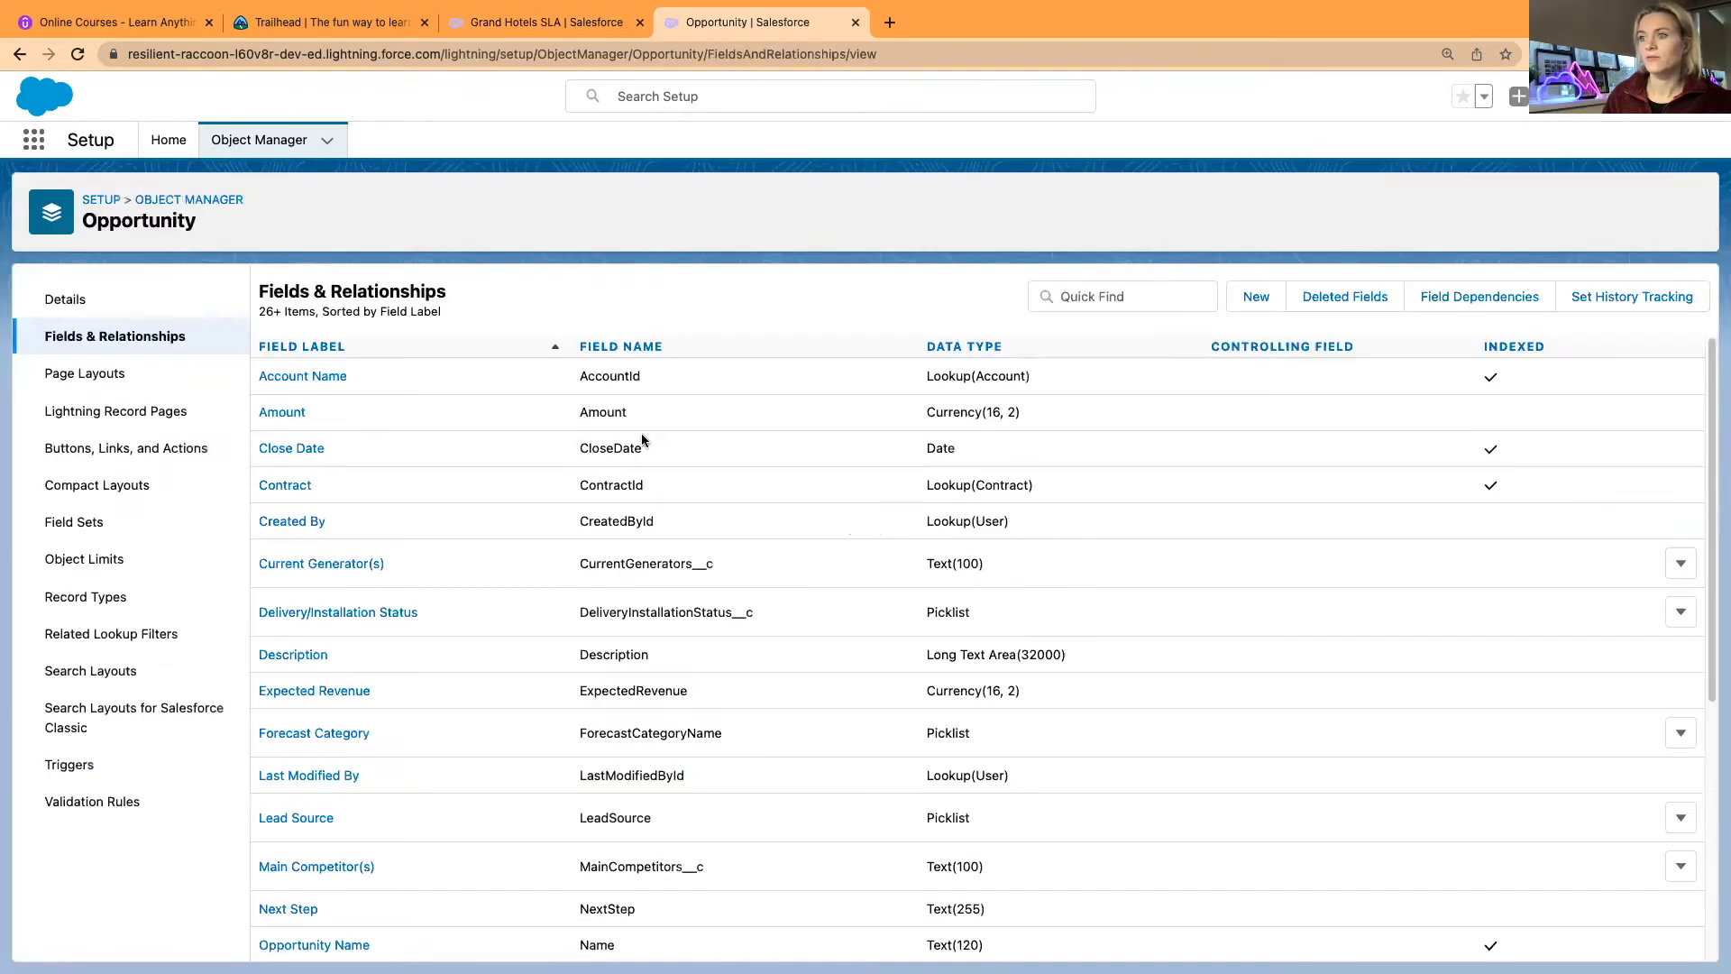
{"action": "left_click", "coordinate": [1257, 298]}
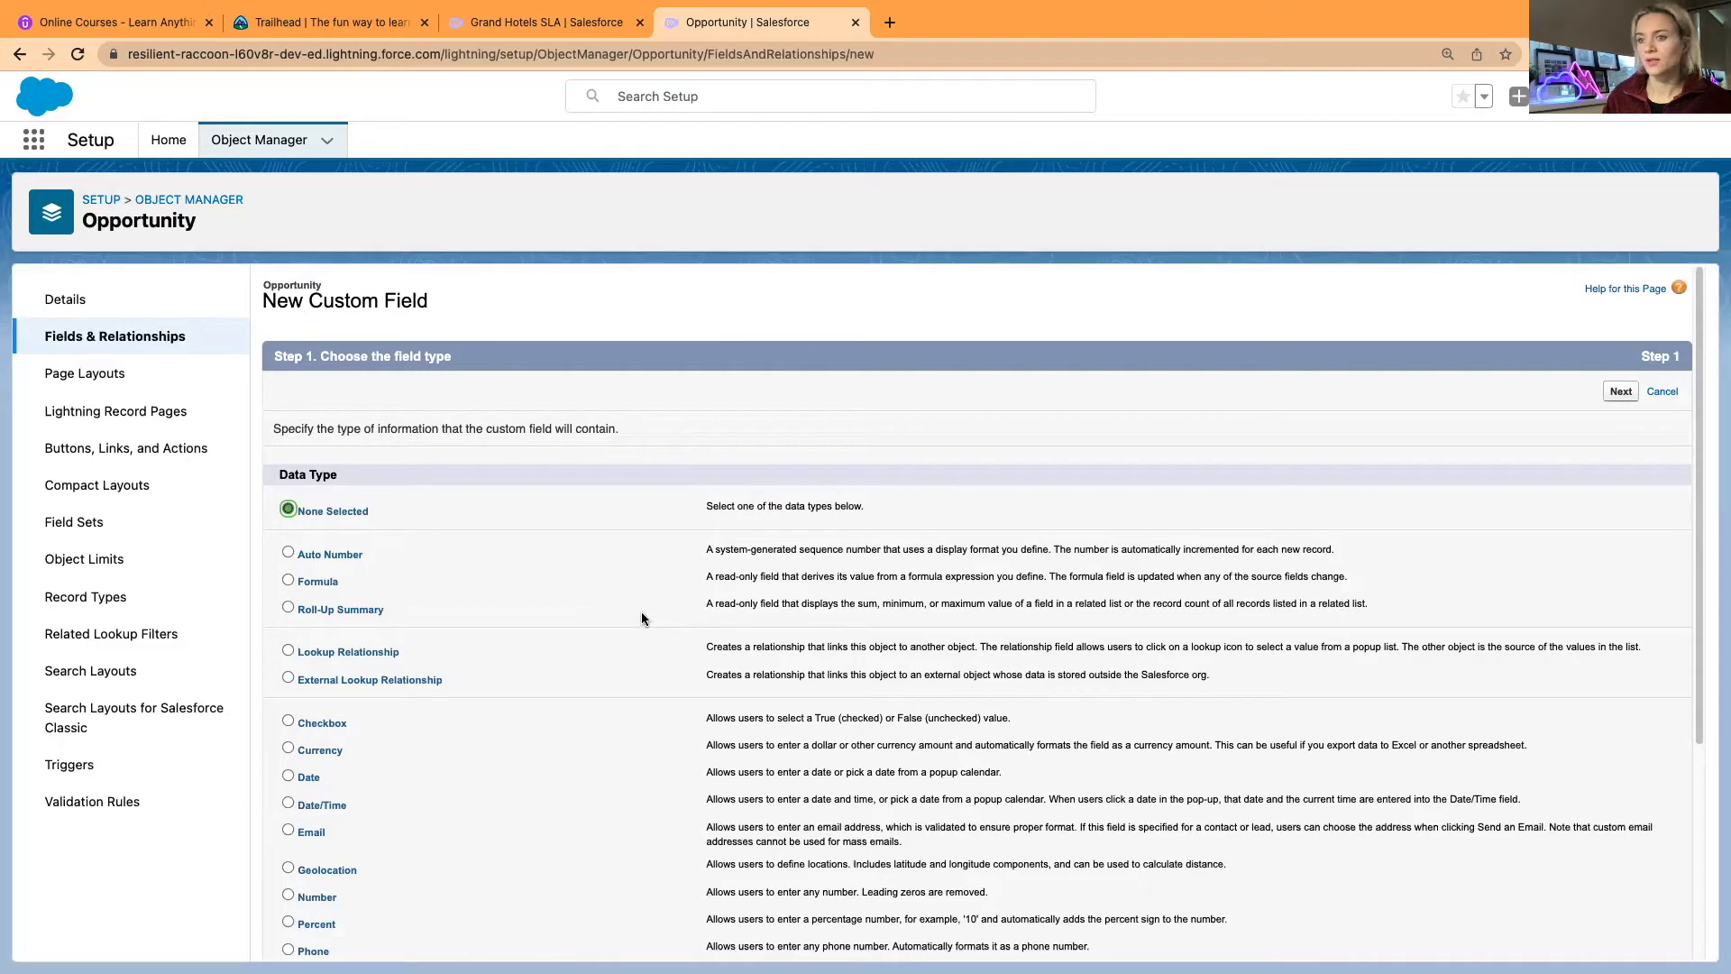
{"action": "scroll", "coordinate": [642, 622], "scroll_direction": "down", "scroll_amount": 4}
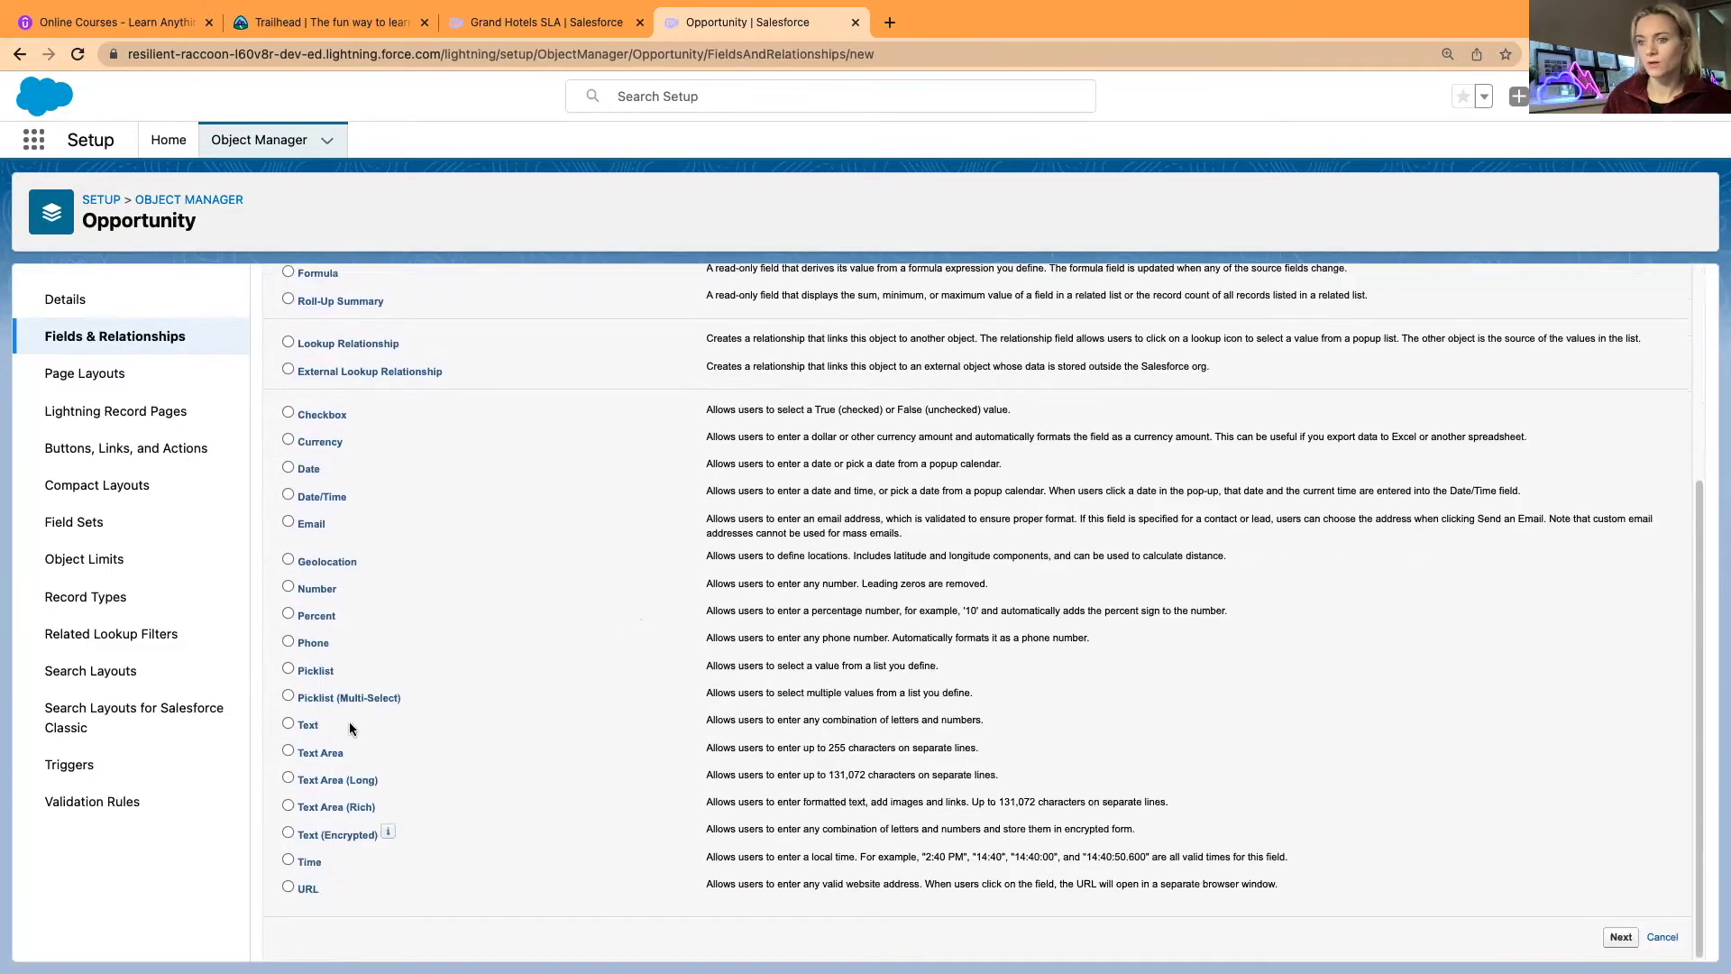
{"action": "left_click", "coordinate": [311, 728]}
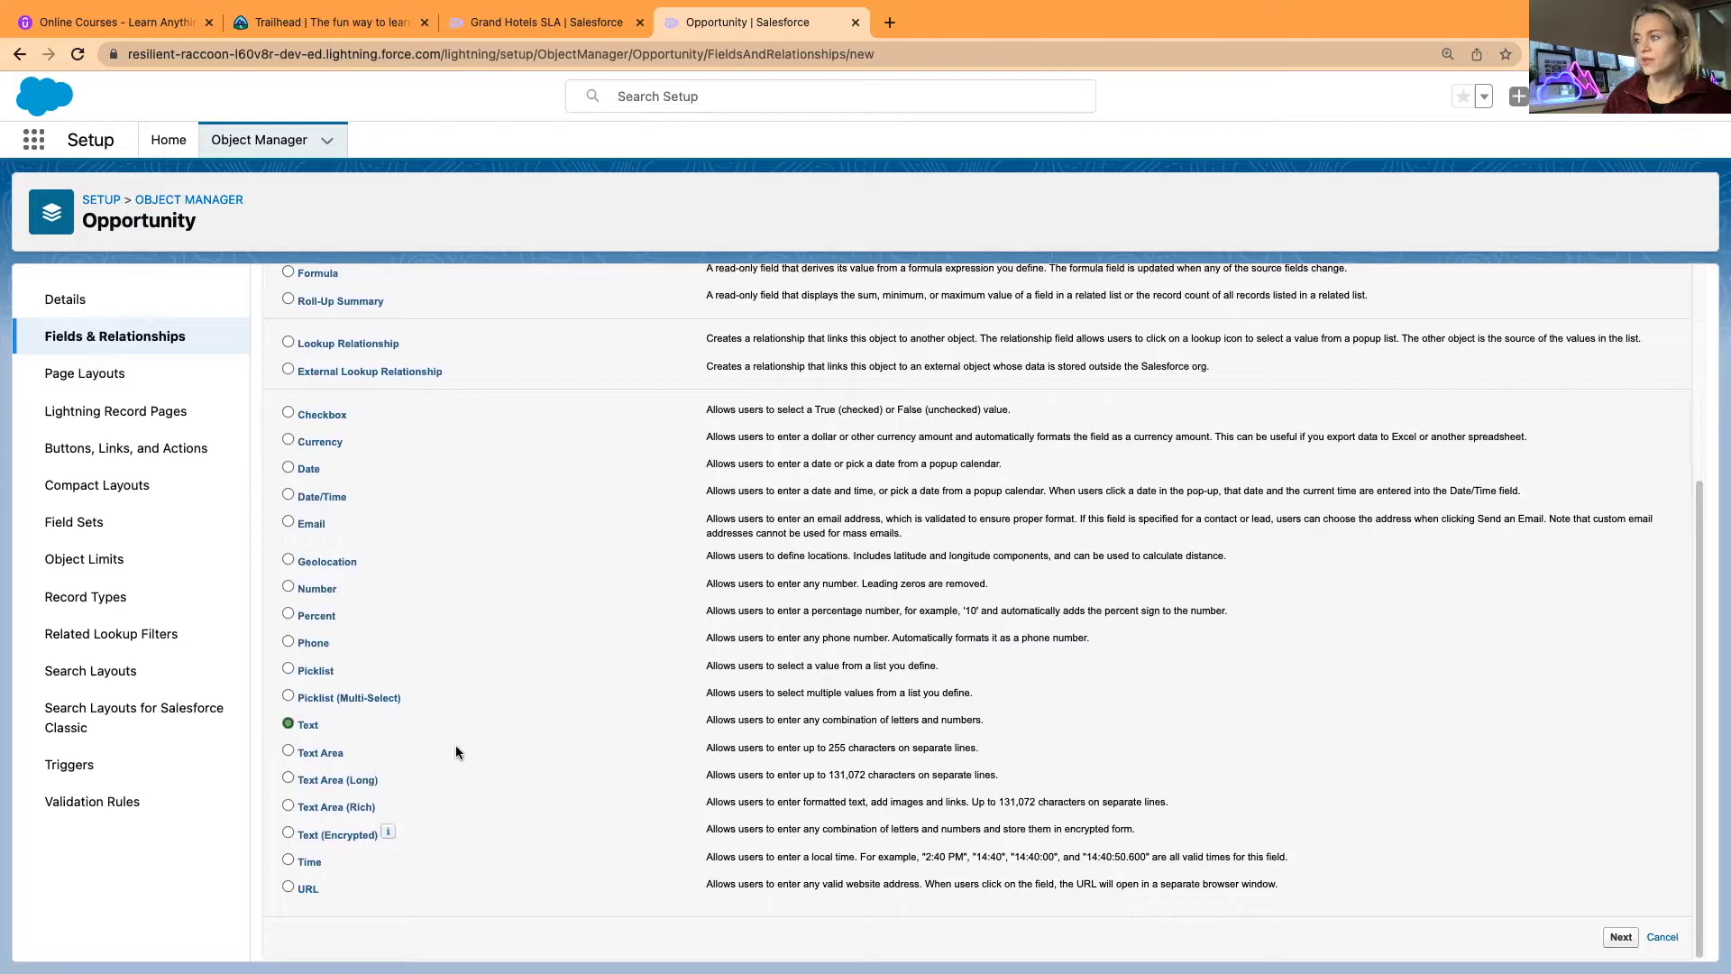
{"action": "scroll", "coordinate": [465, 747], "scroll_direction": "up", "scroll_amount": 4}
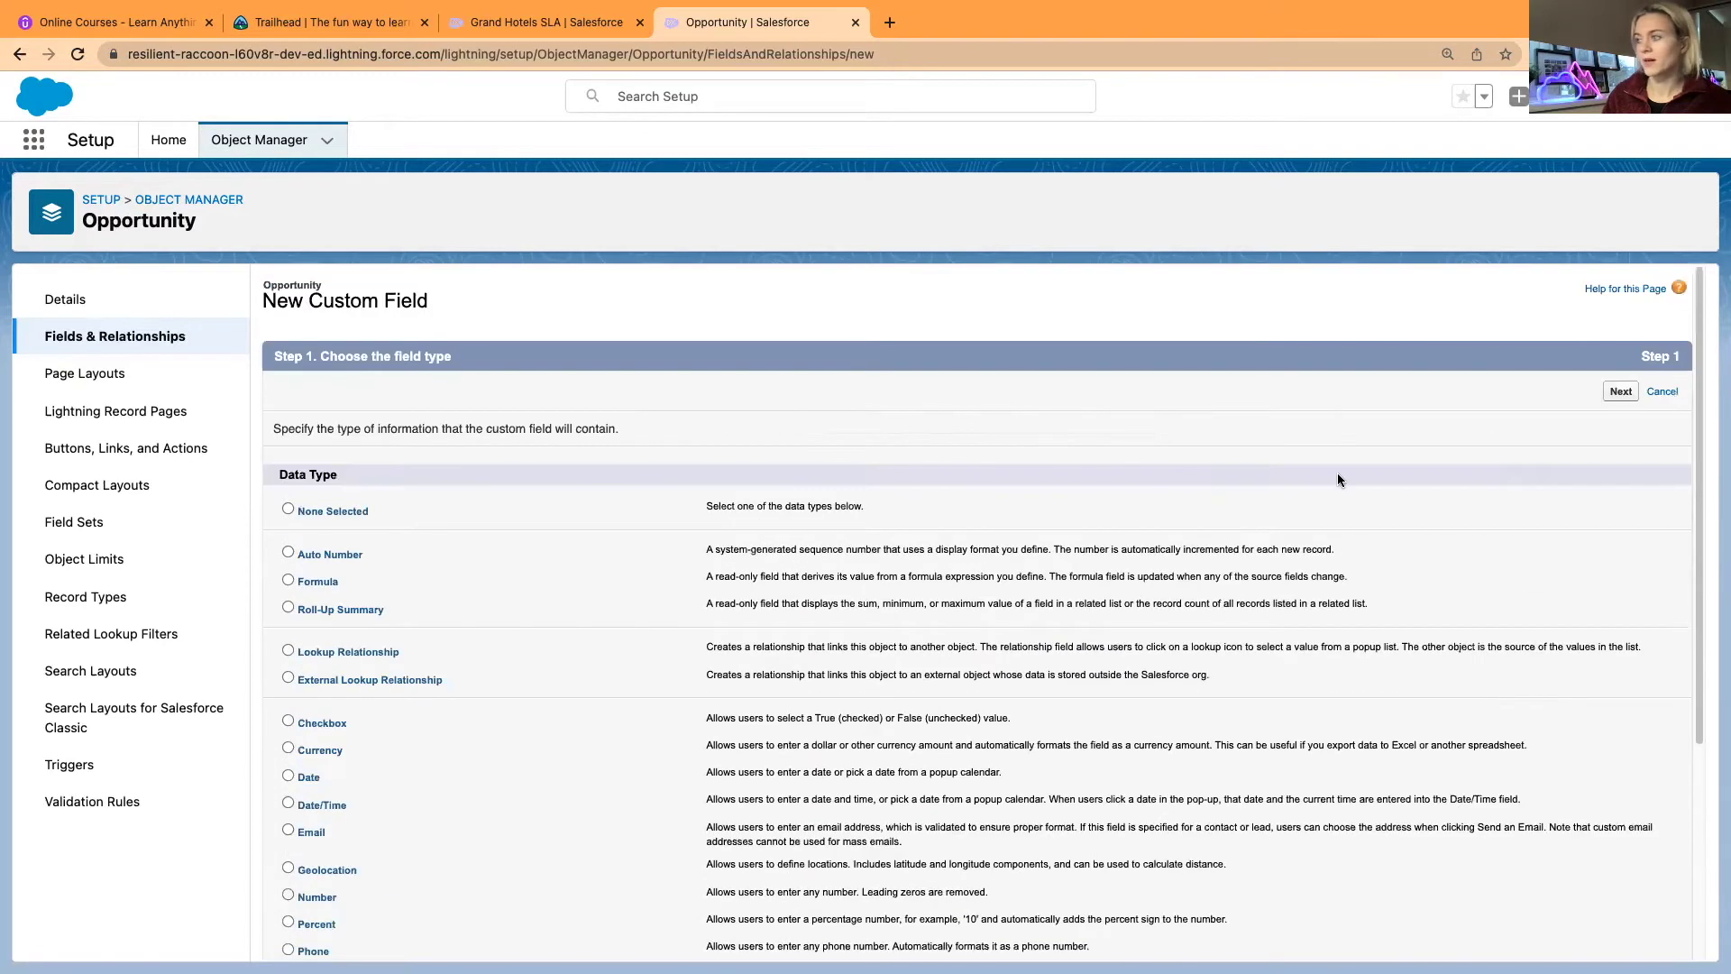
Step: Give the Text field label 'Business Name' and length 15, leaving Required unticked
{"action": "left_click", "coordinate": [1620, 393]}
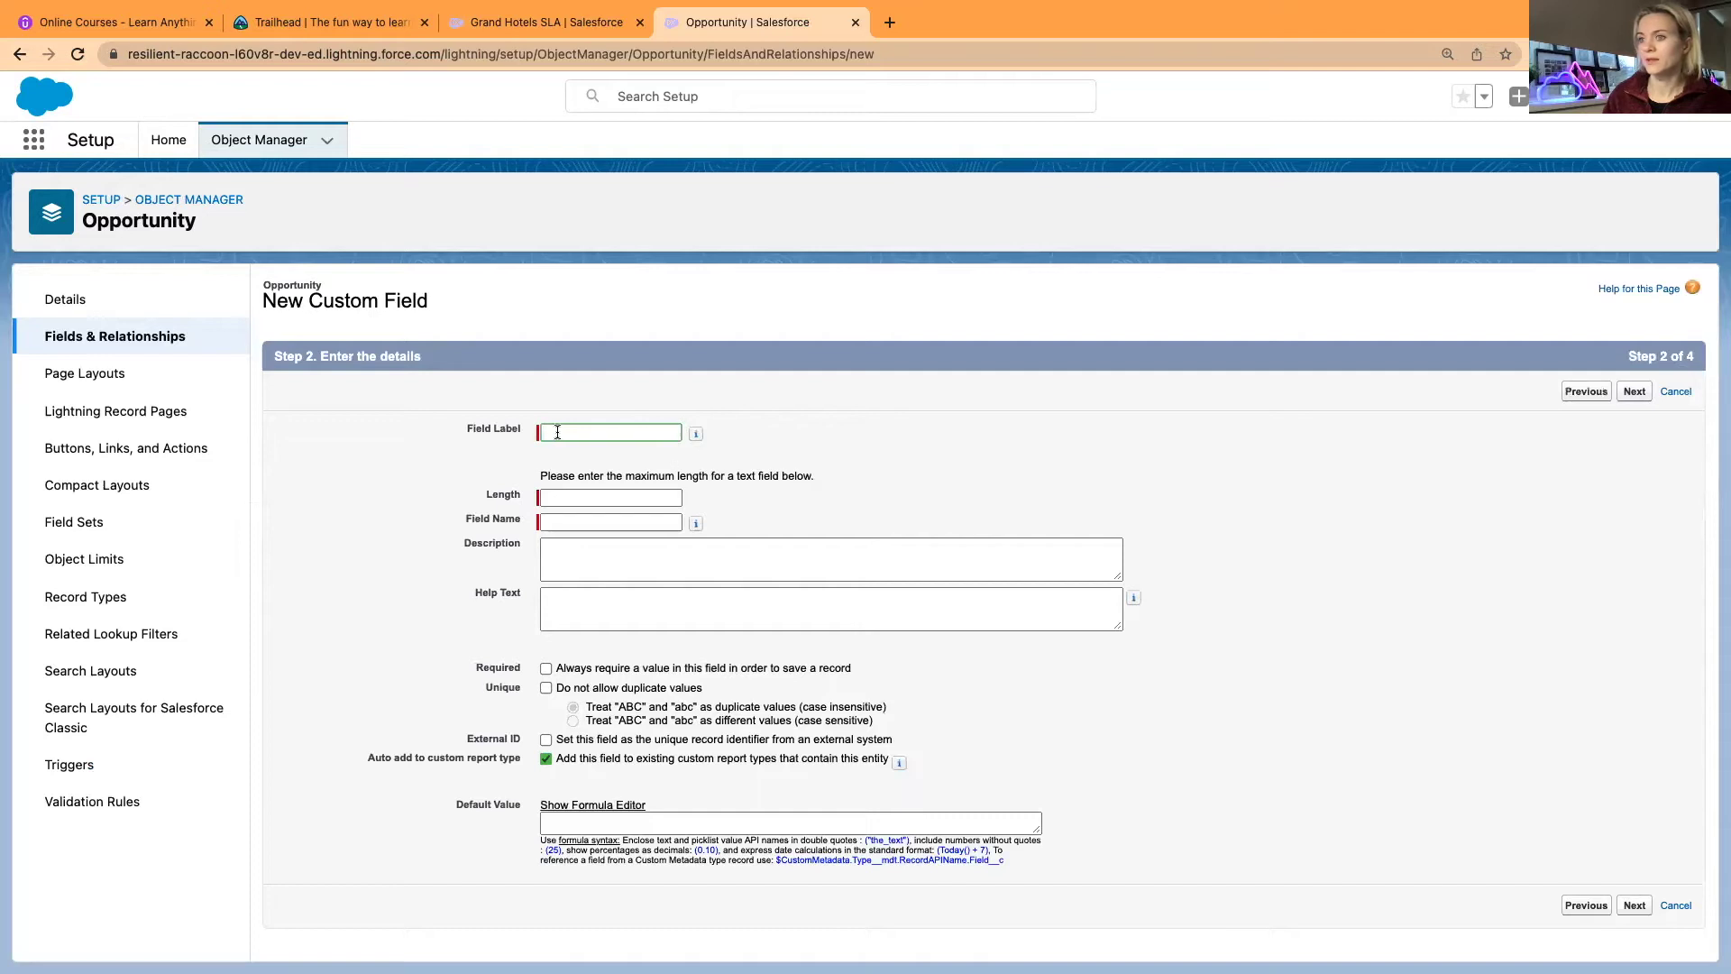
{"action": "left_click", "coordinate": [559, 430]}
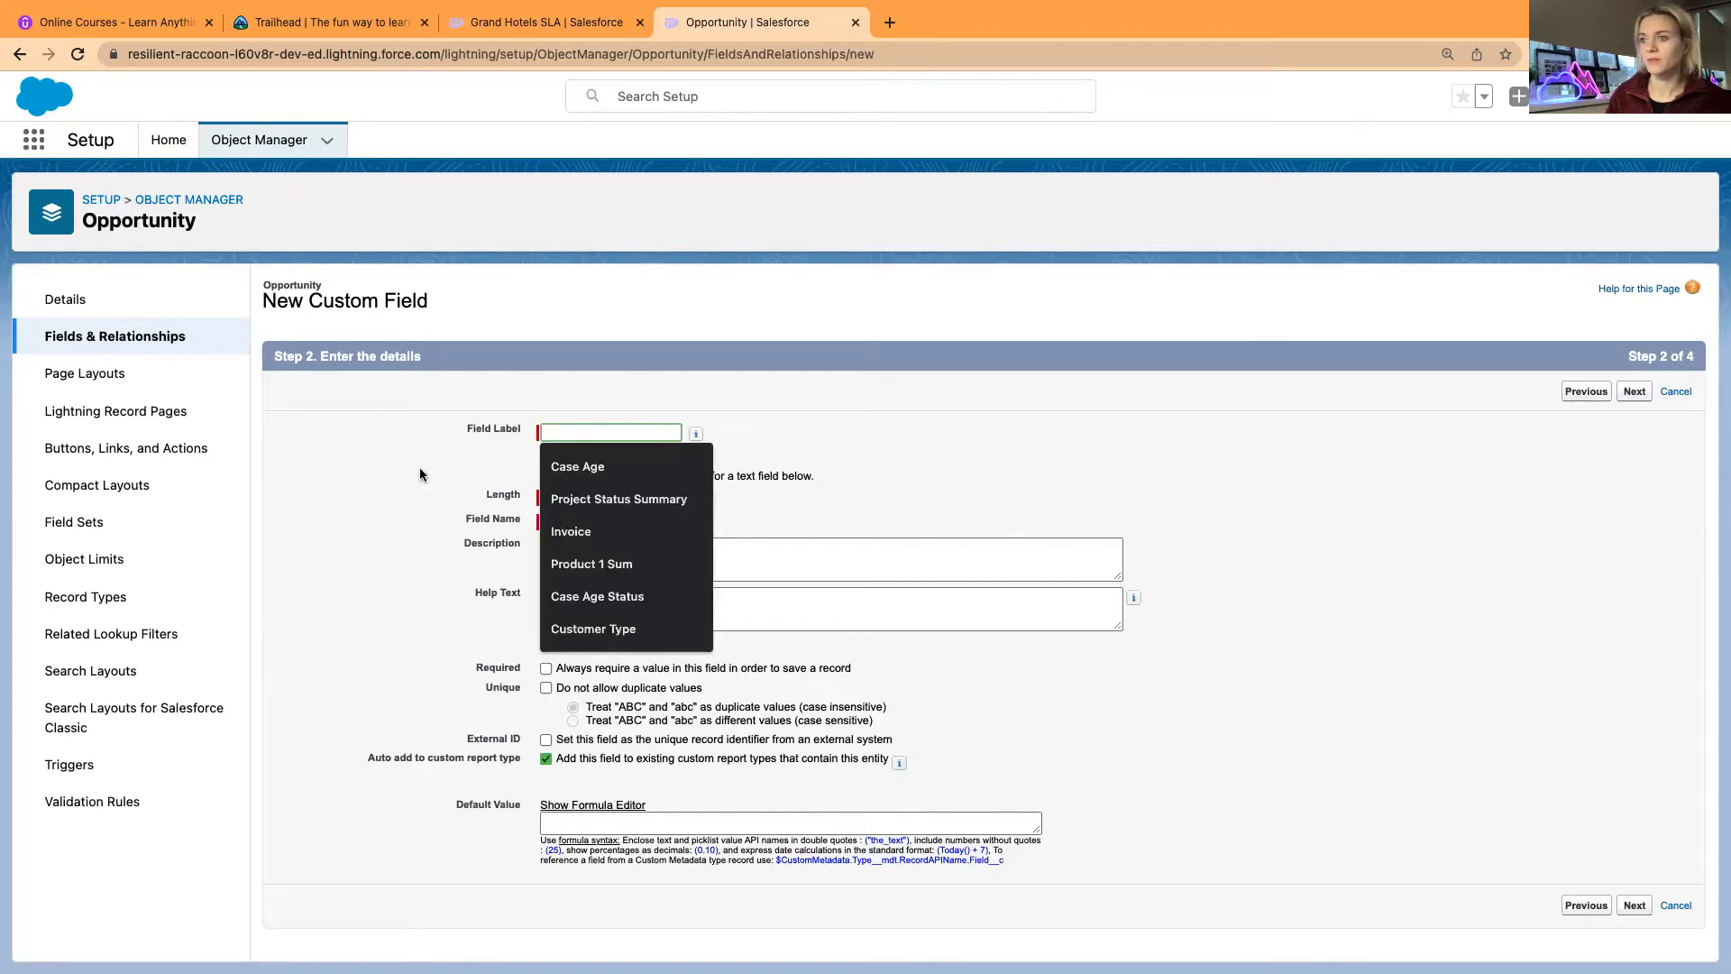
{"action": "type", "text": "Business Name"}
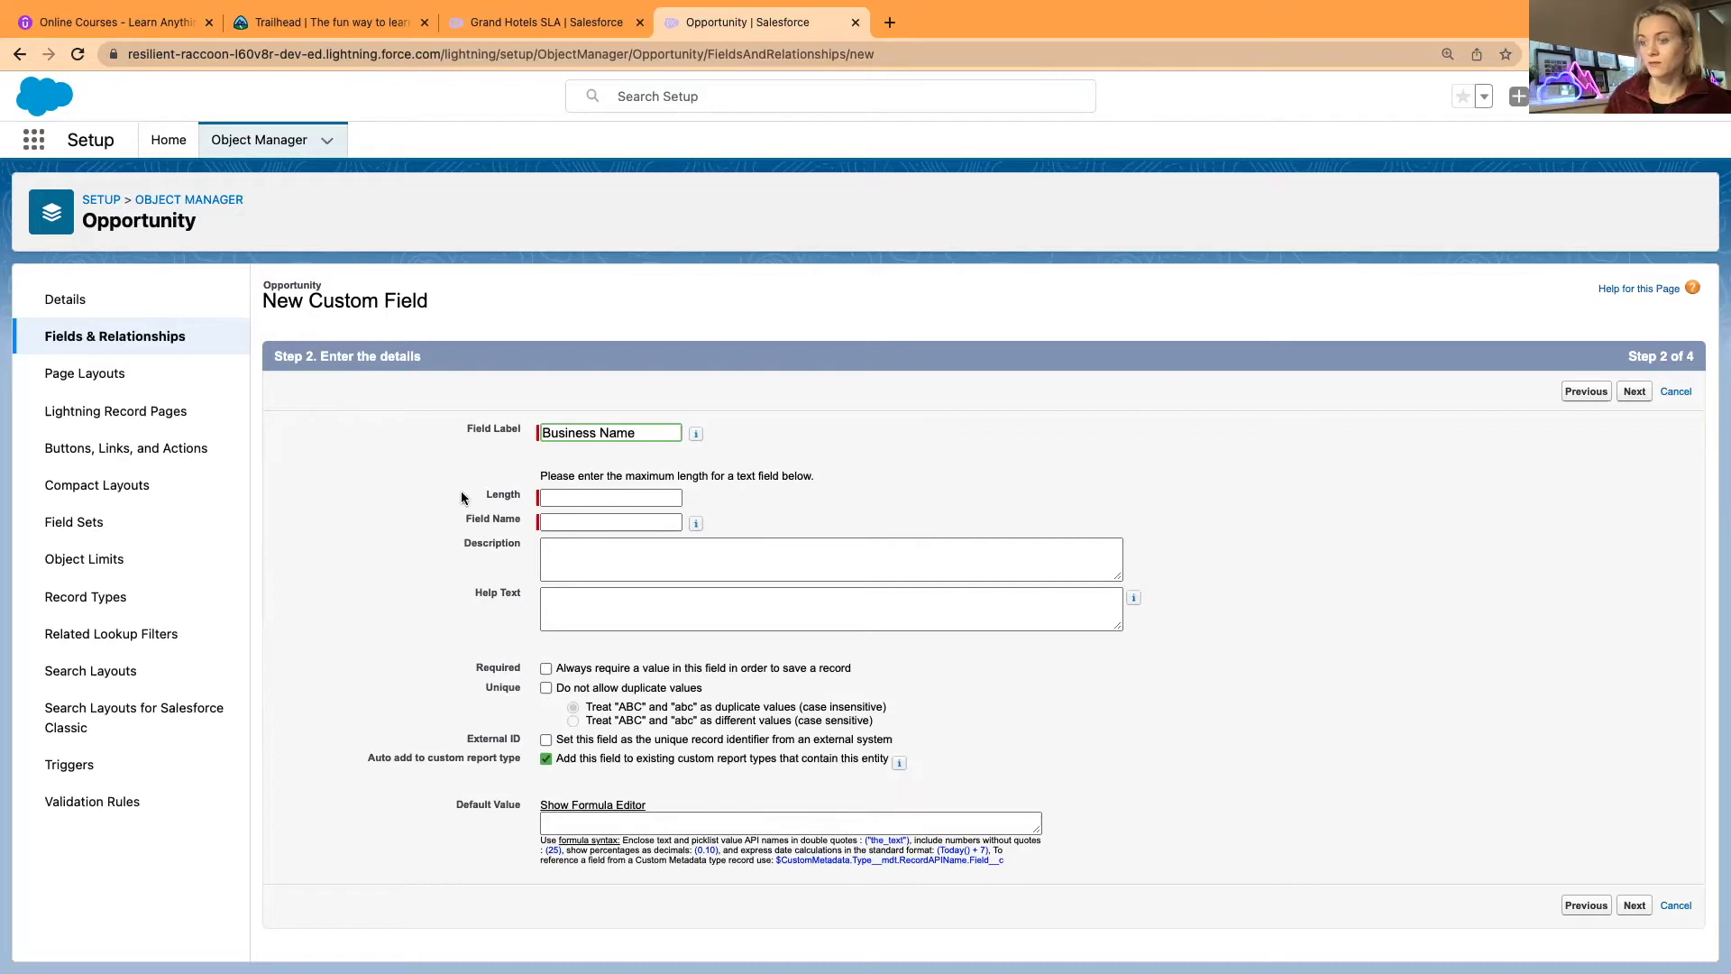
{"action": "key", "text": "Tab"}
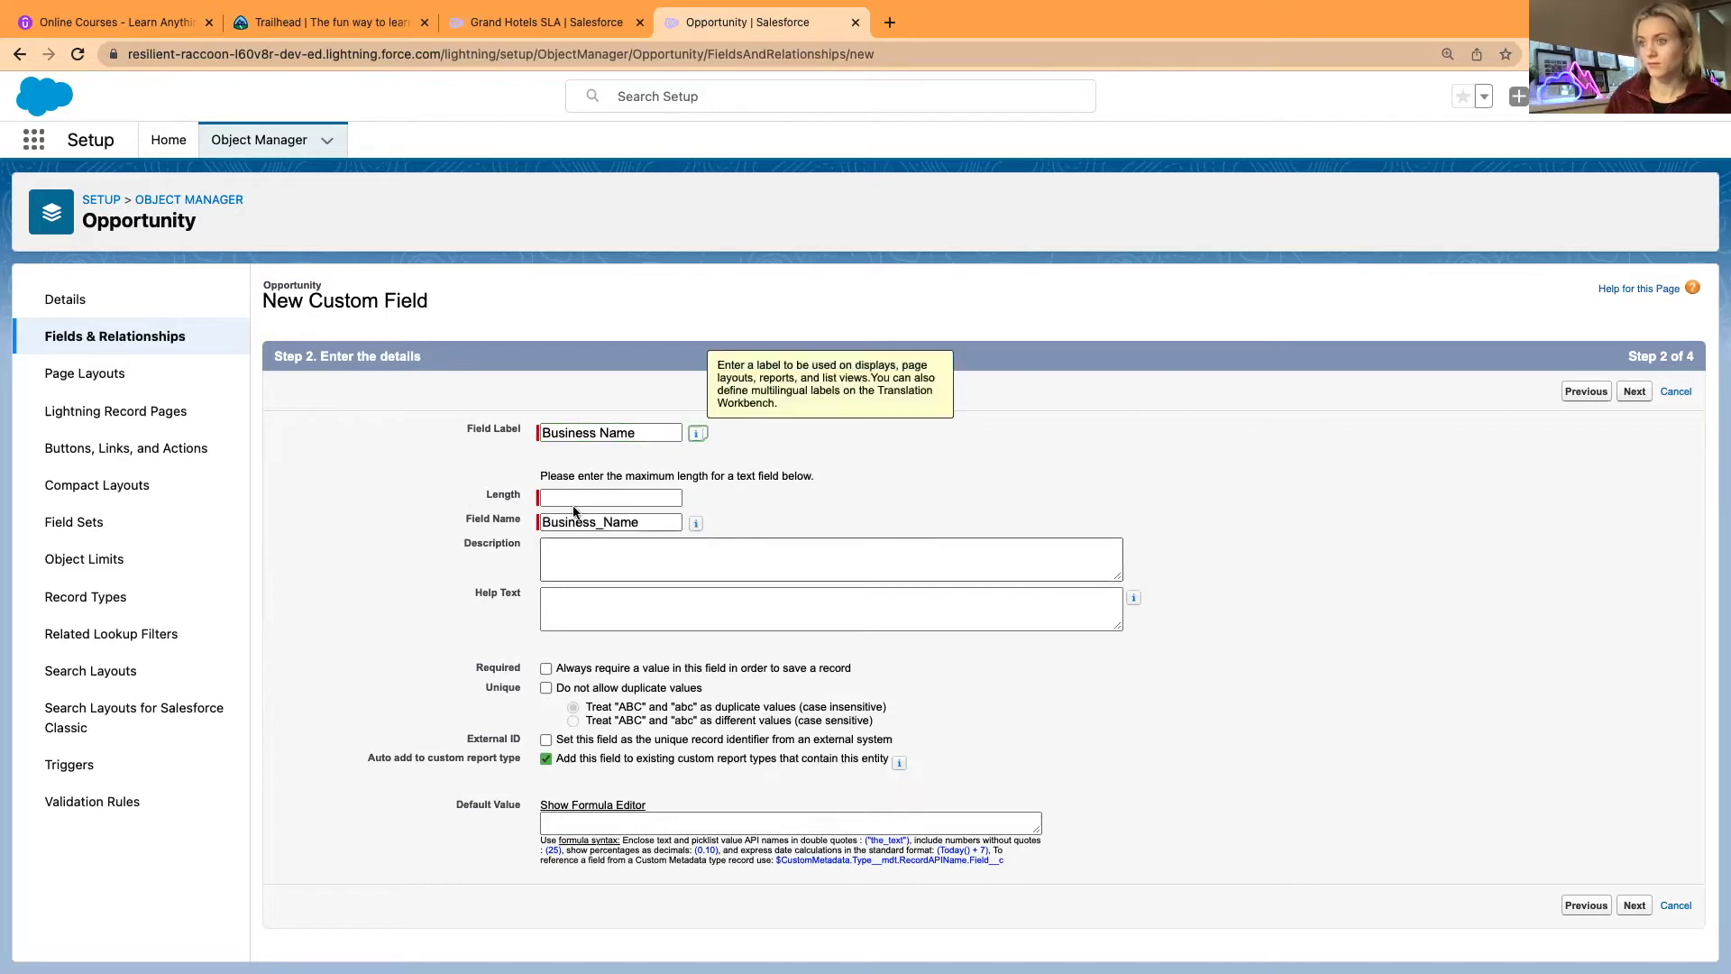
{"action": "key", "text": "Tab"}
{"action": "type", "text": "15"}
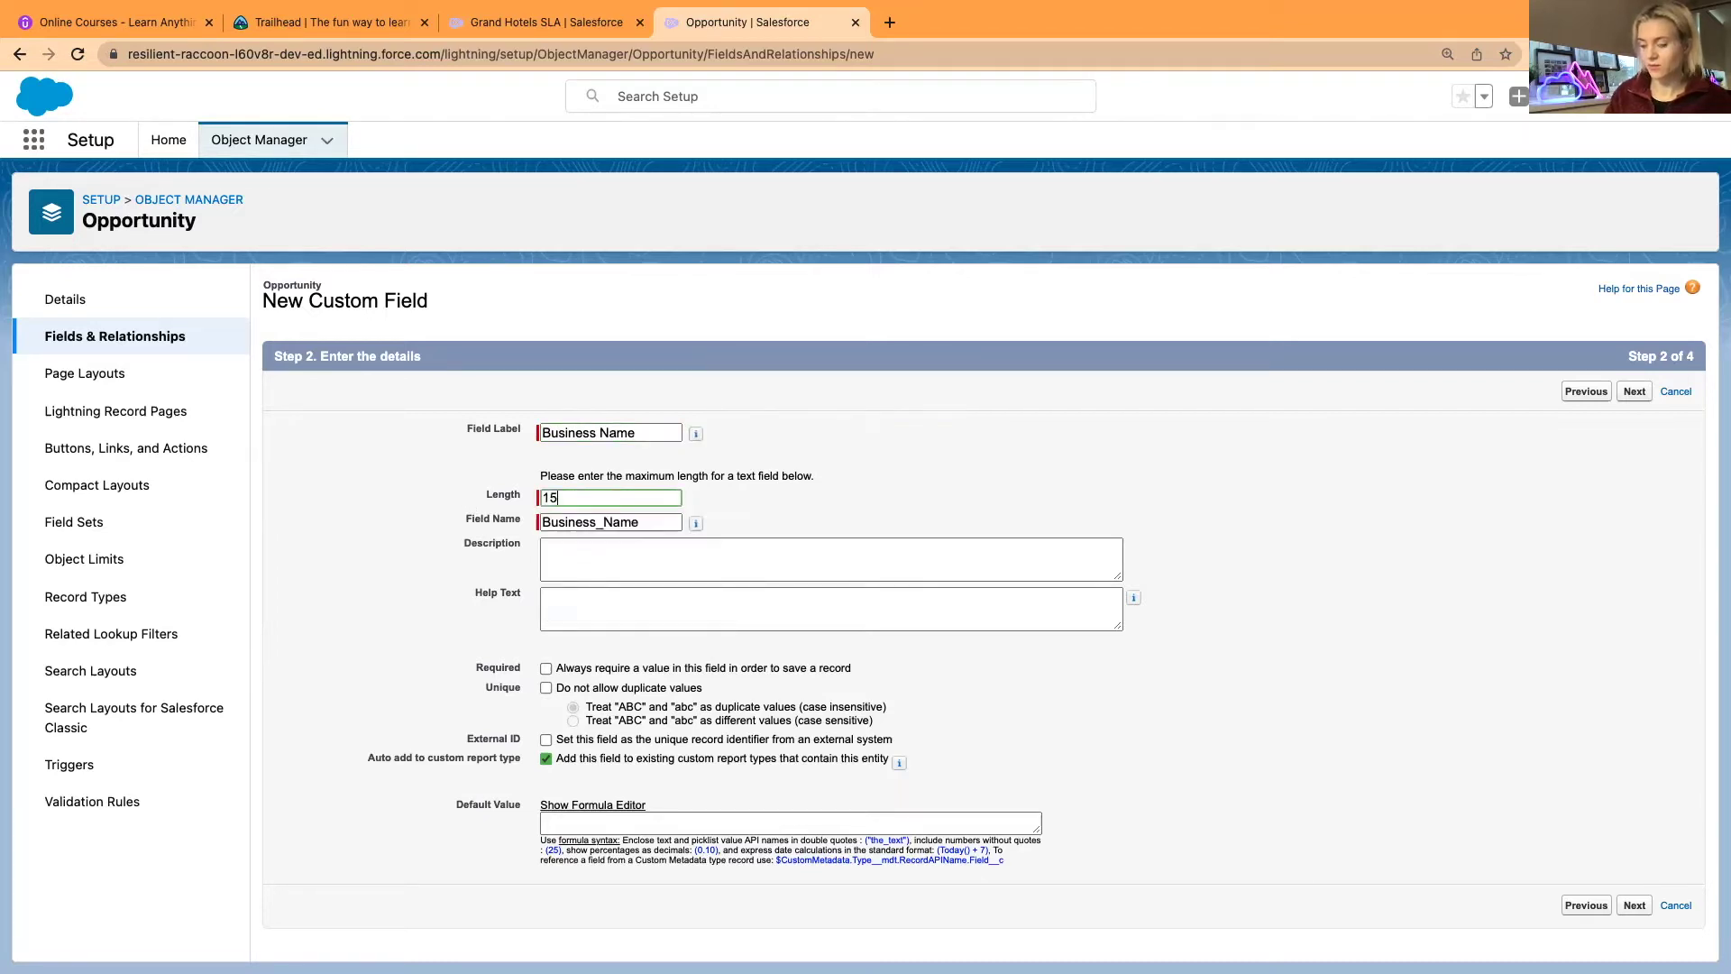
{"action": "left_click", "coordinate": [395, 544]}
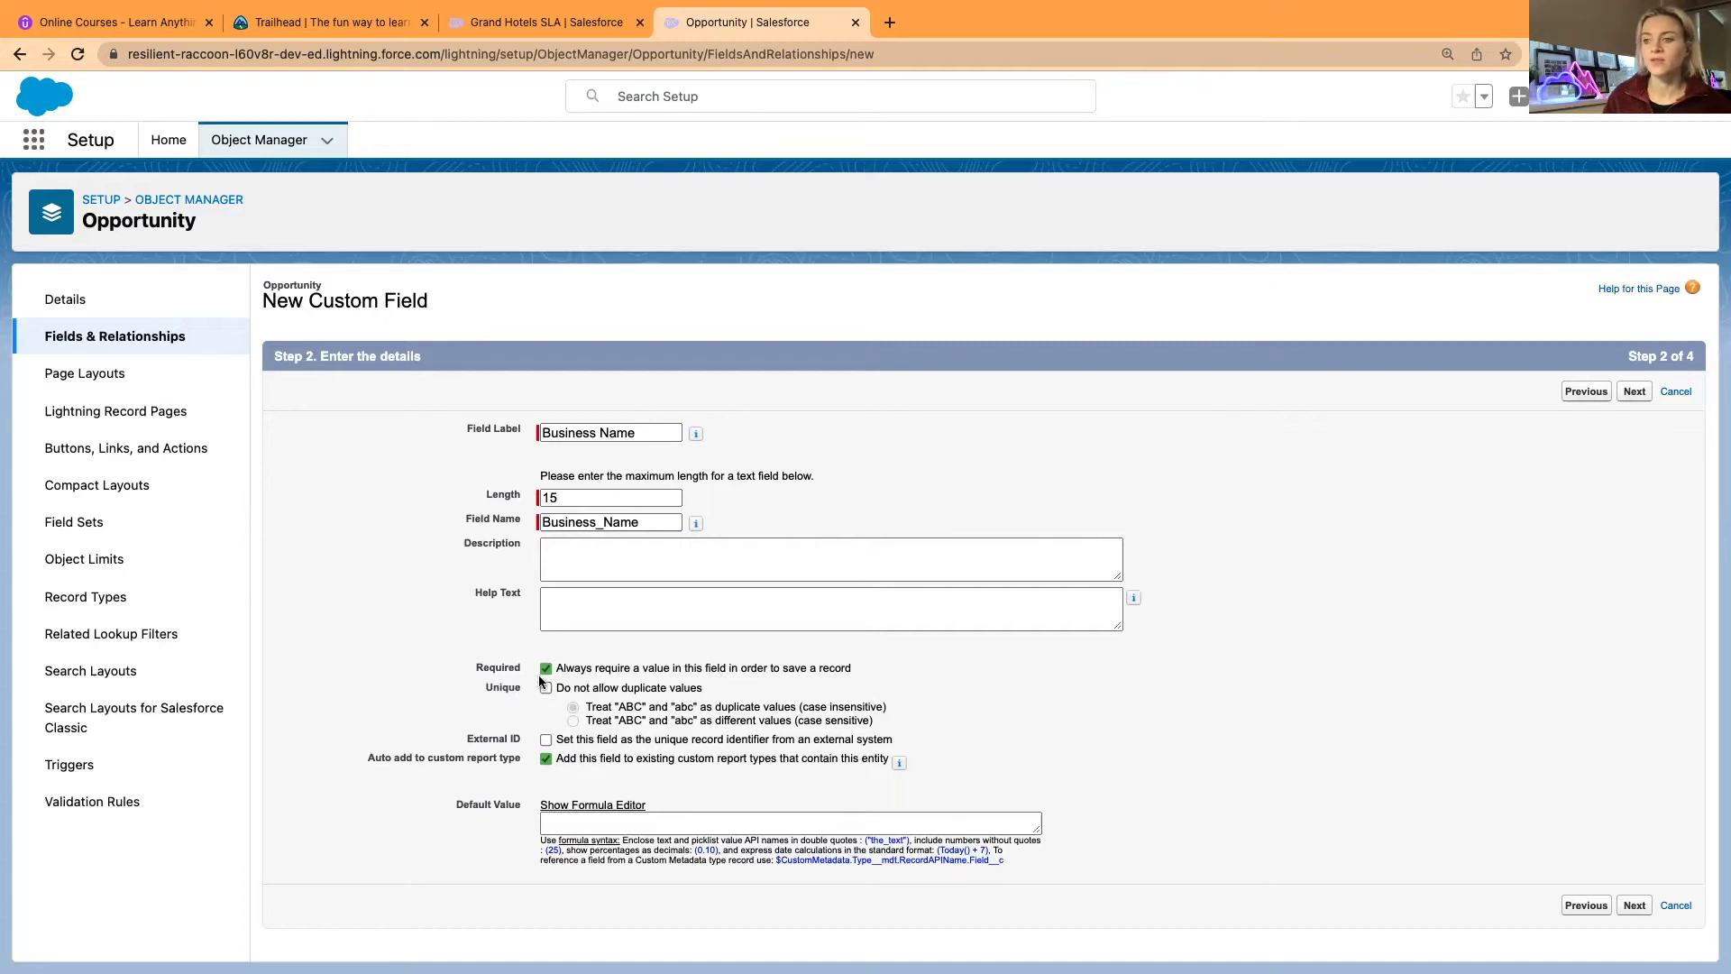
{"action": "left_click", "coordinate": [545, 670]}
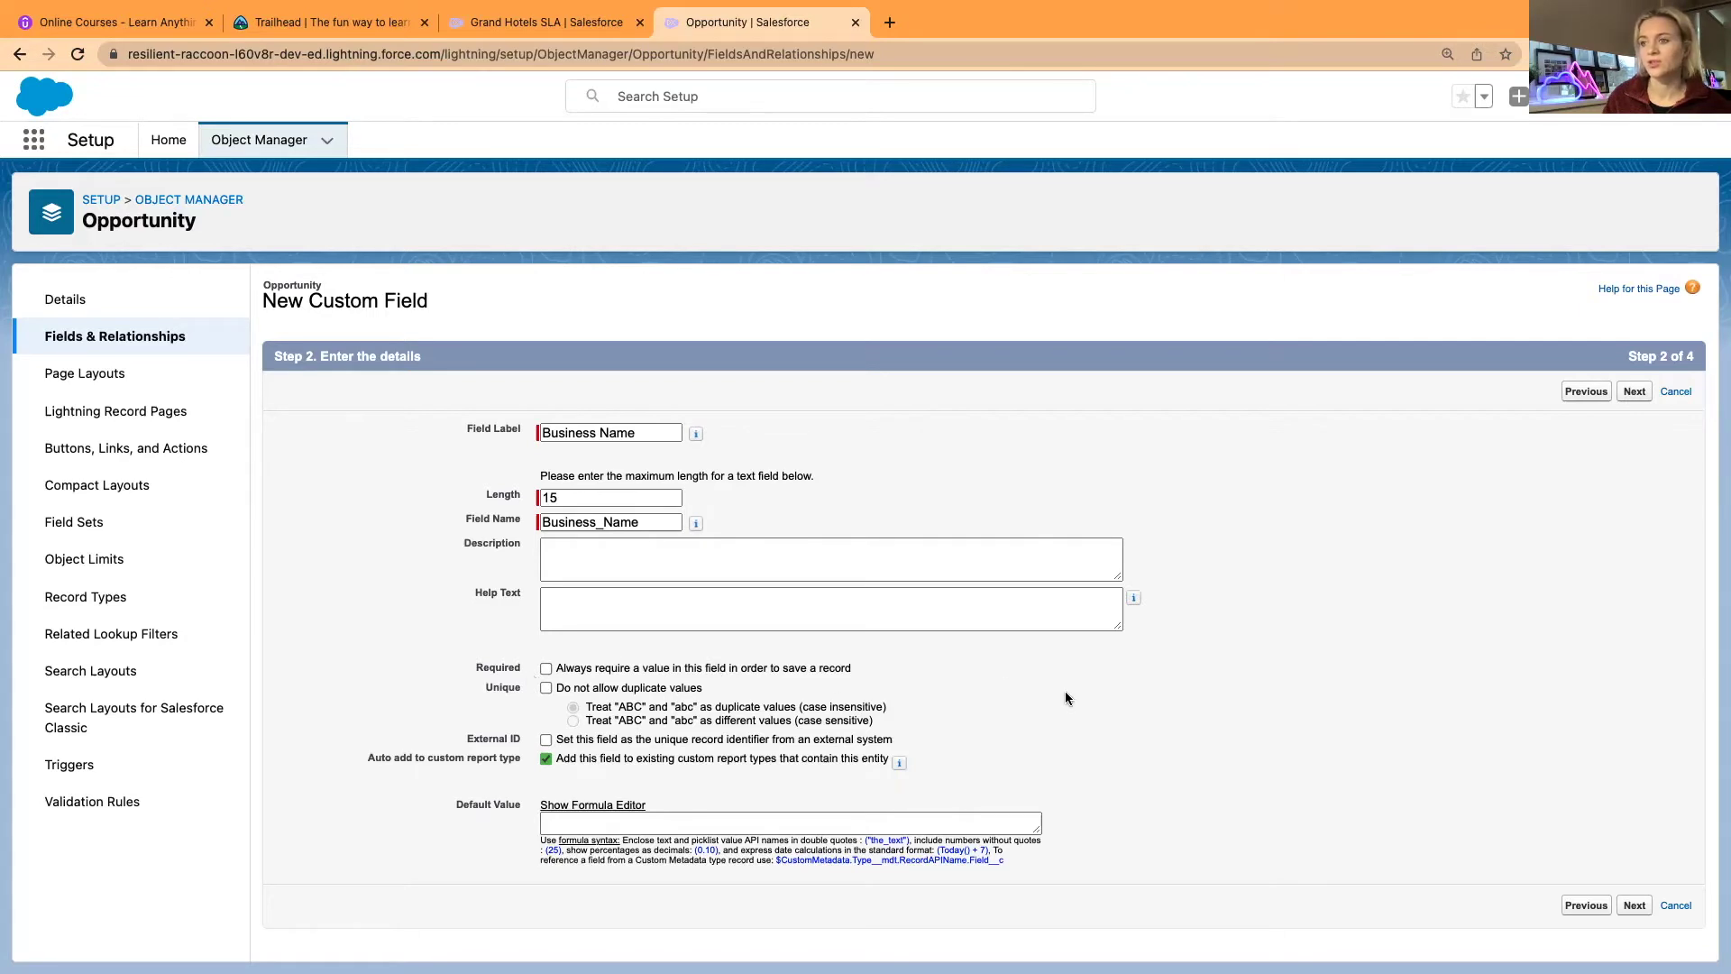
{"action": "left_click", "coordinate": [1635, 394]}
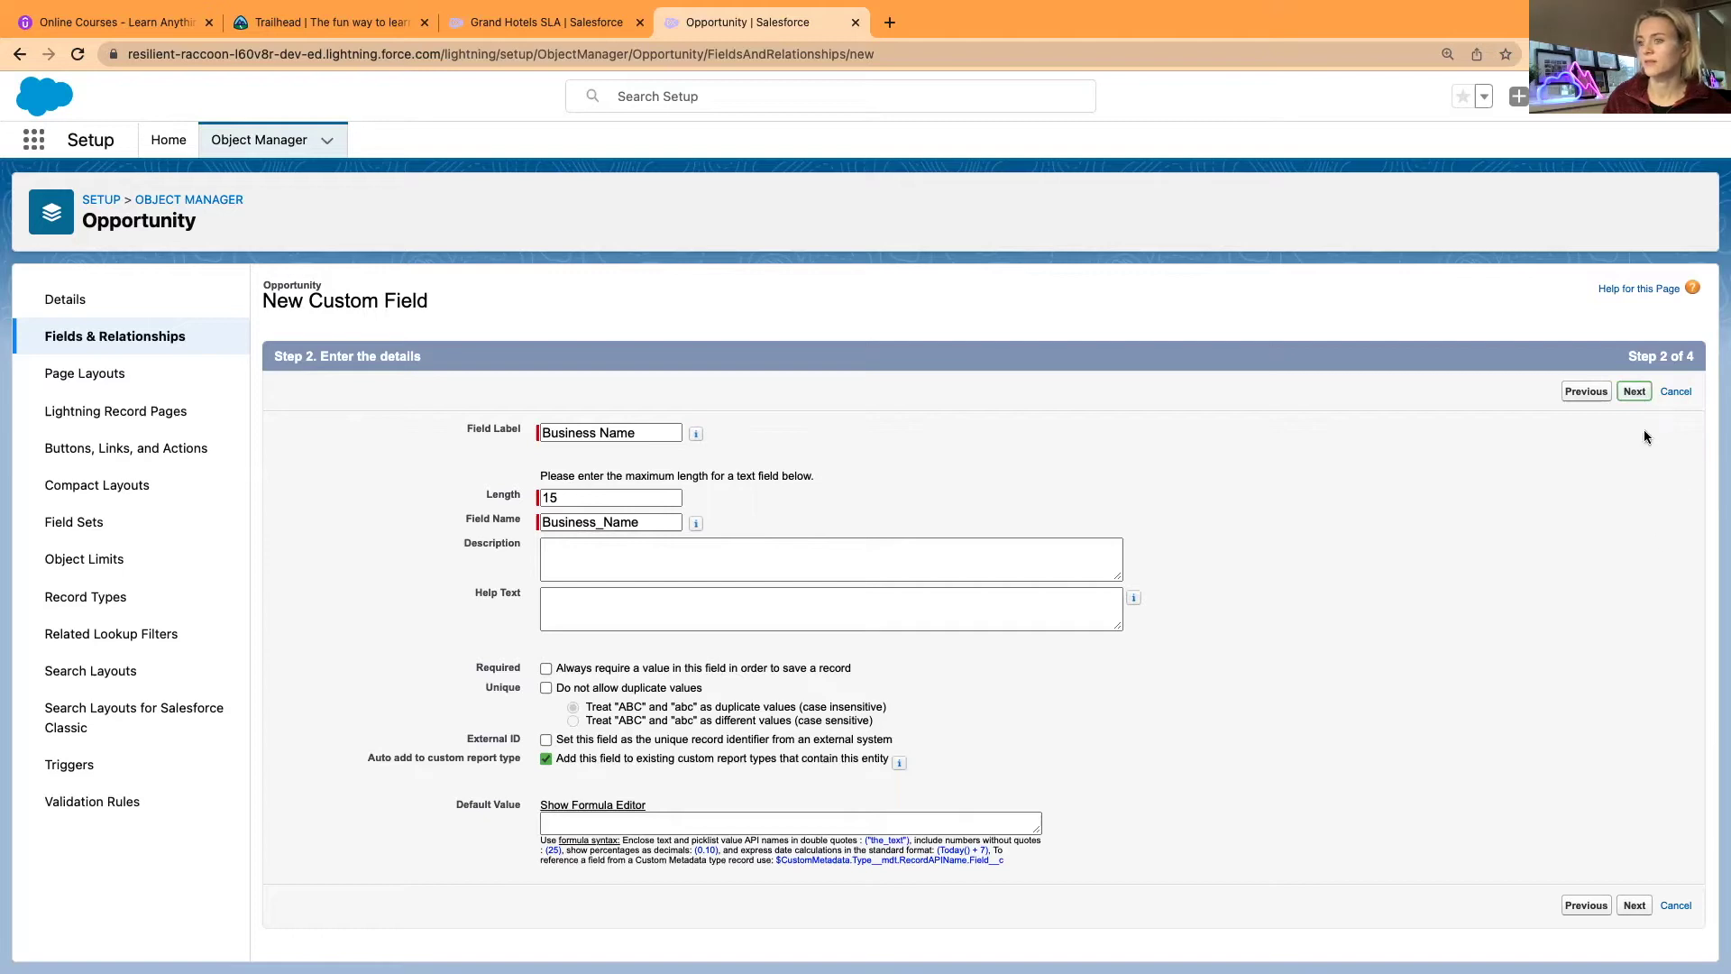
Step: Finish the field wizard and open the Opportunity Layout for editing
{"action": "left_click", "coordinate": [1627, 397]}
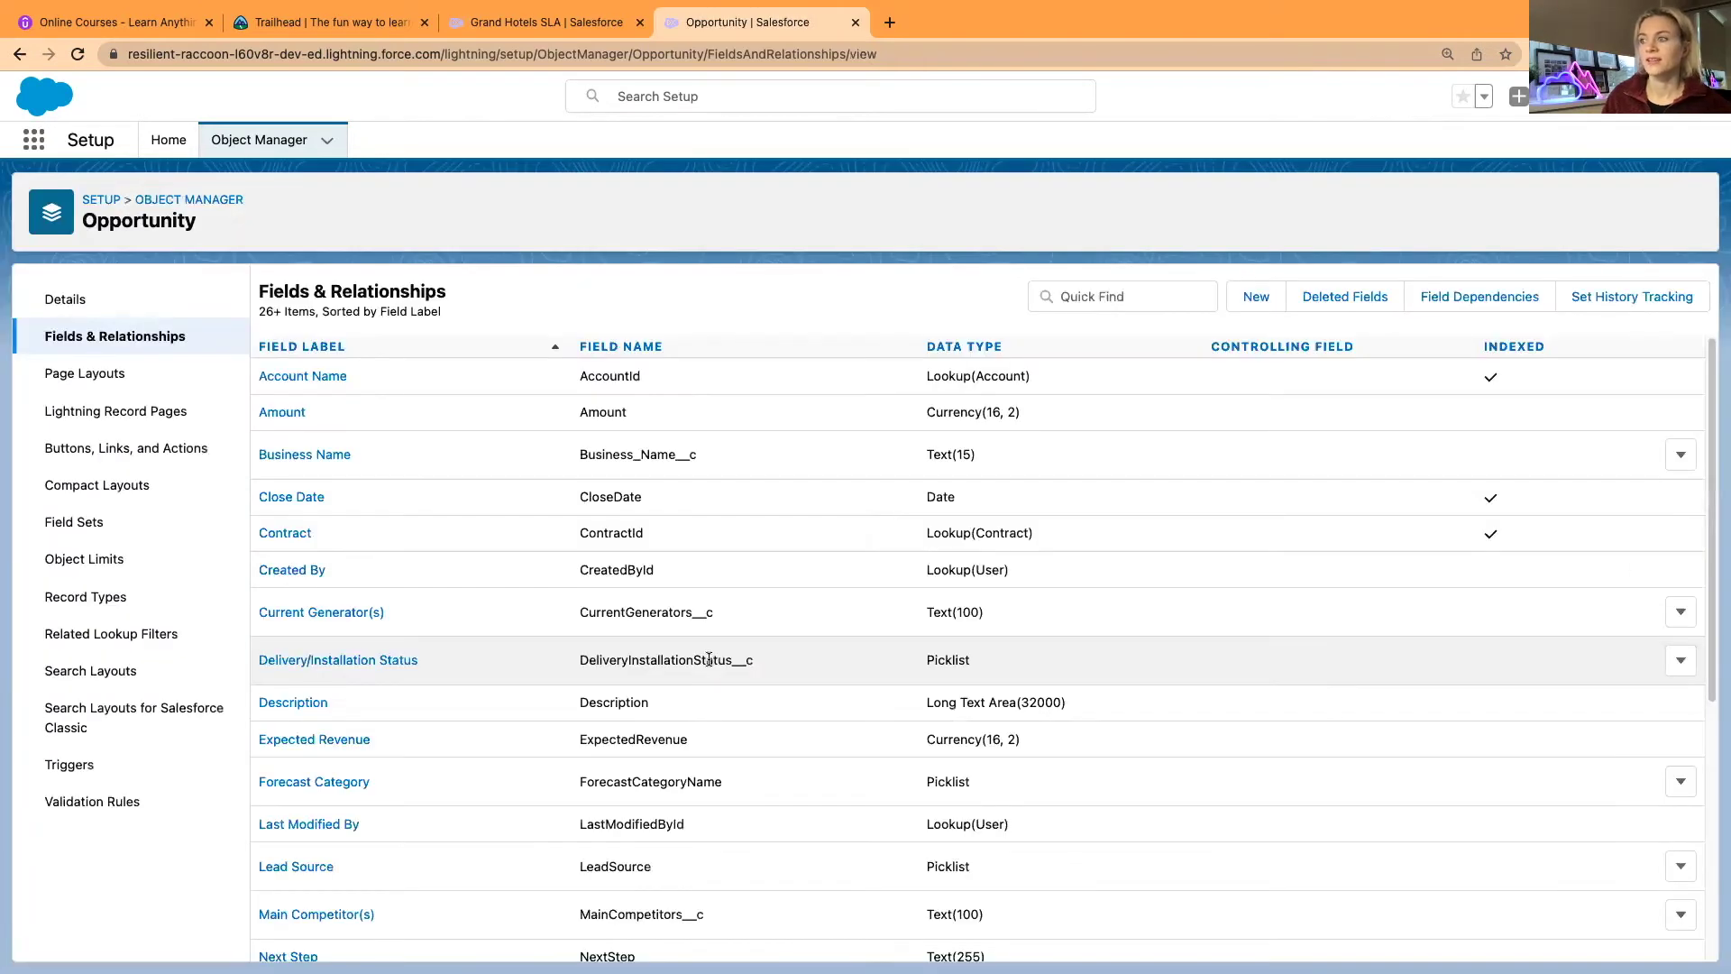
{"action": "left_click", "coordinate": [90, 375]}
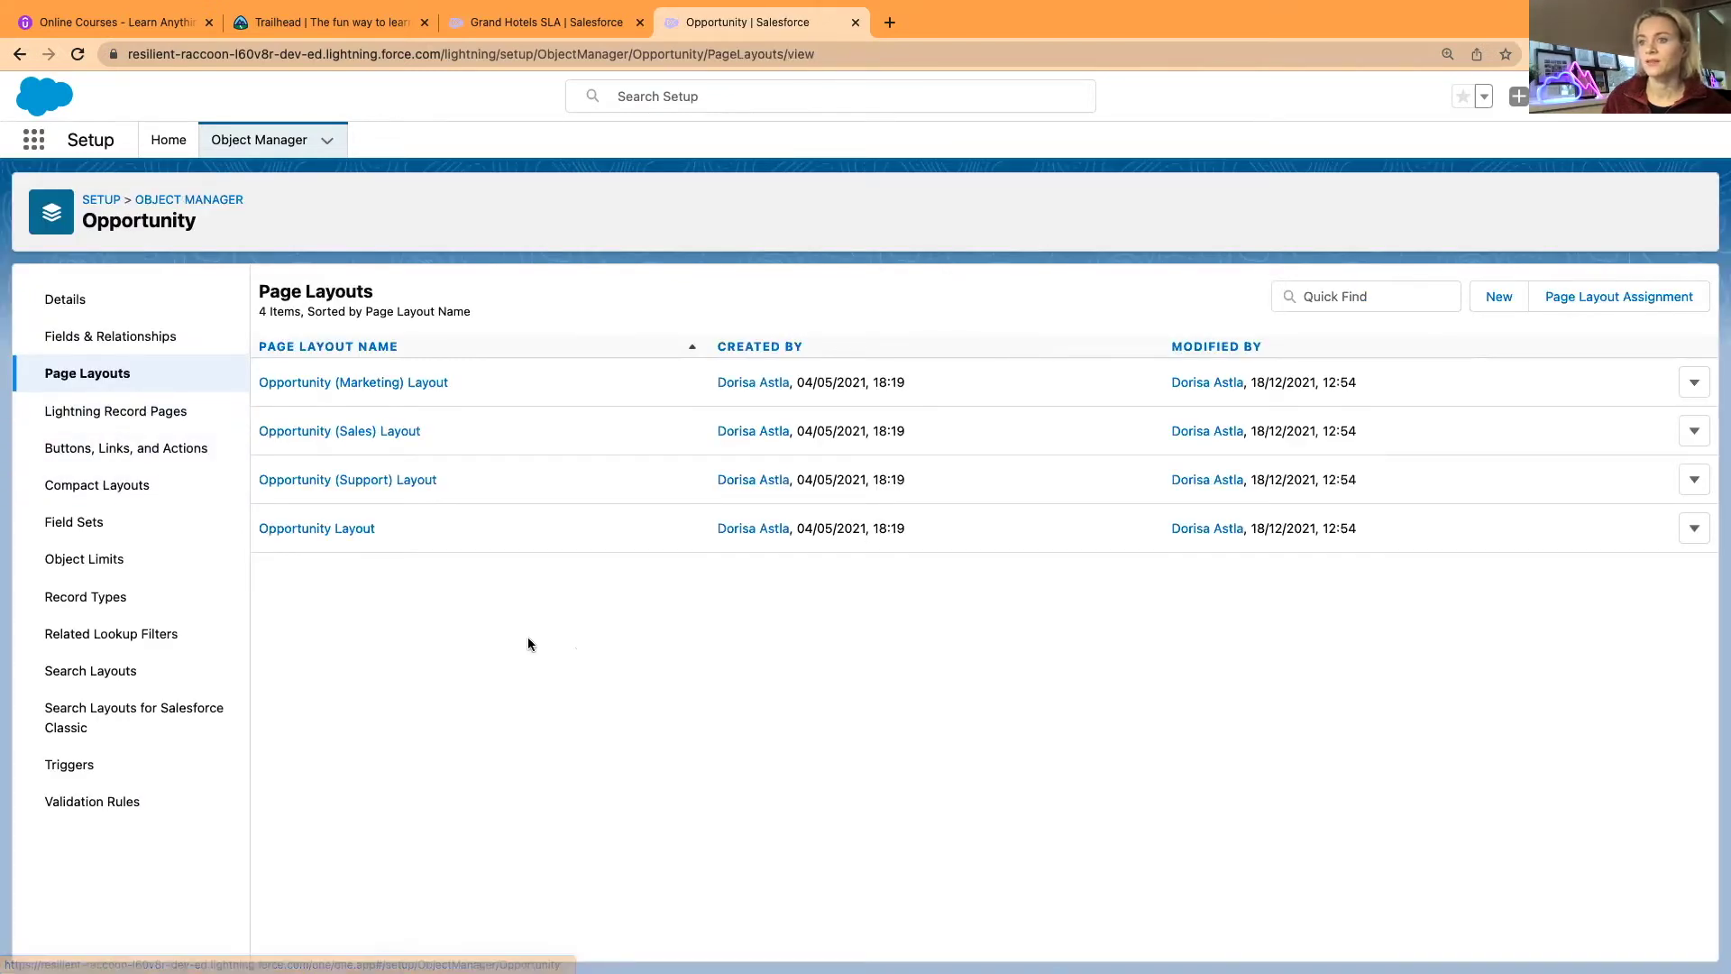
{"action": "left_click", "coordinate": [306, 535]}
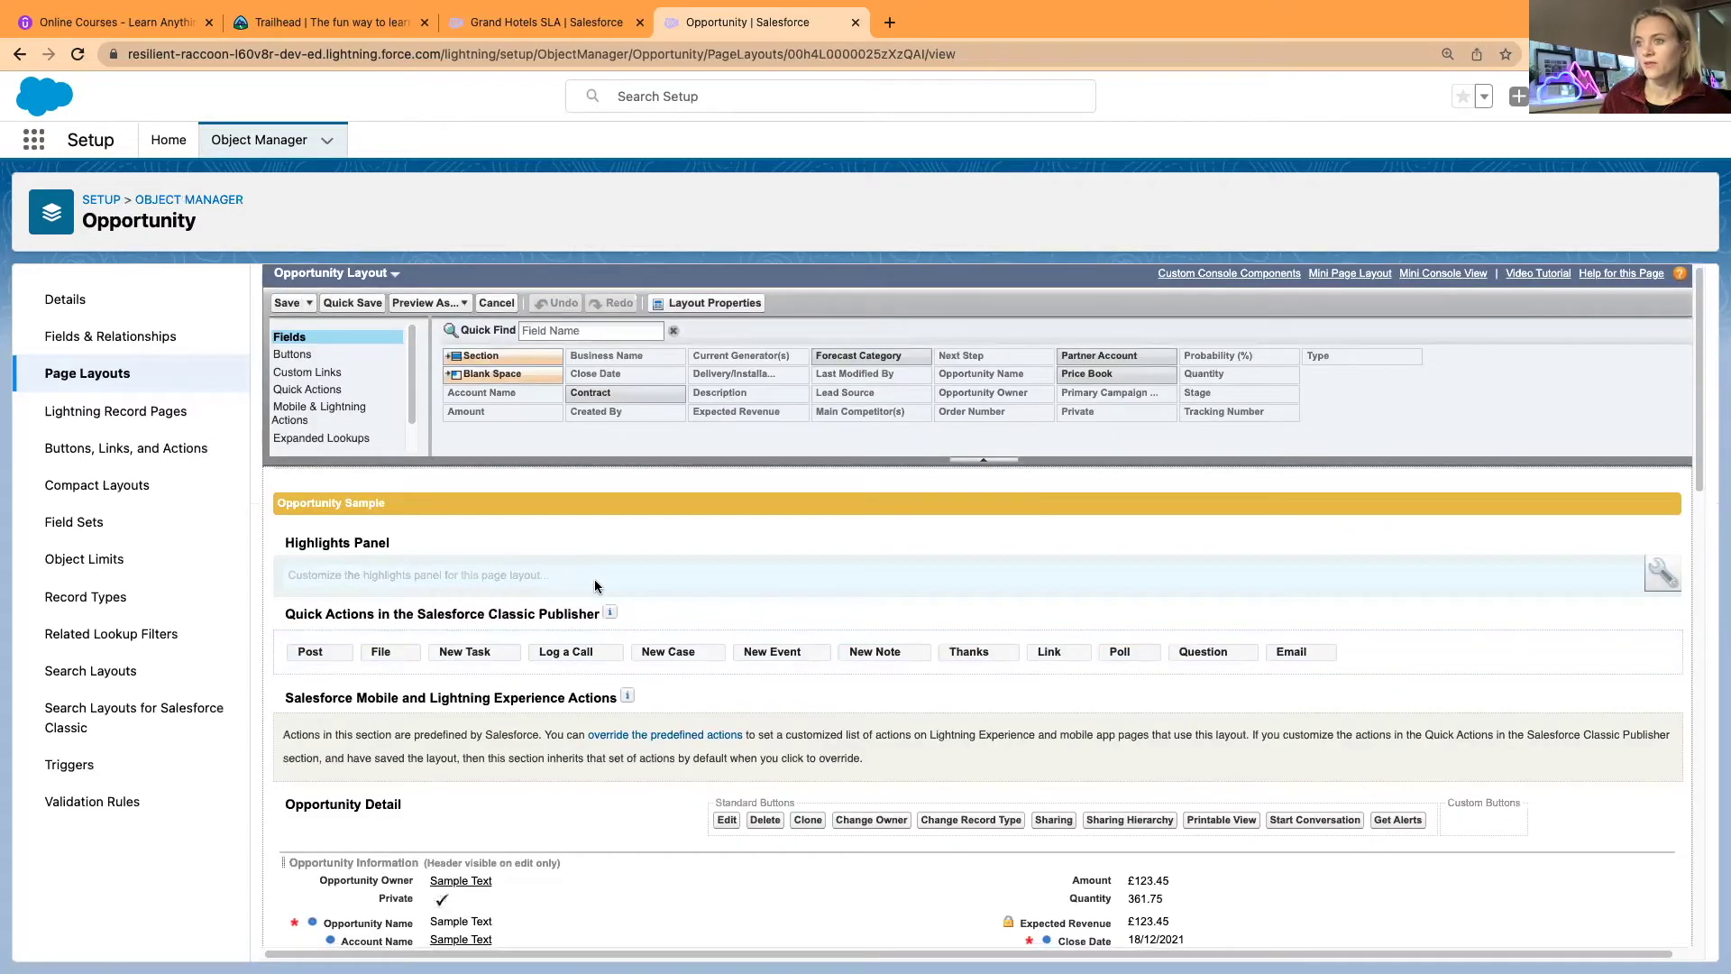
Step: Quick Find 'busi' to locate Business Name in the Opportunity Information section
{"action": "left_click", "coordinate": [561, 332]}
{"action": "type", "text": "bu"}
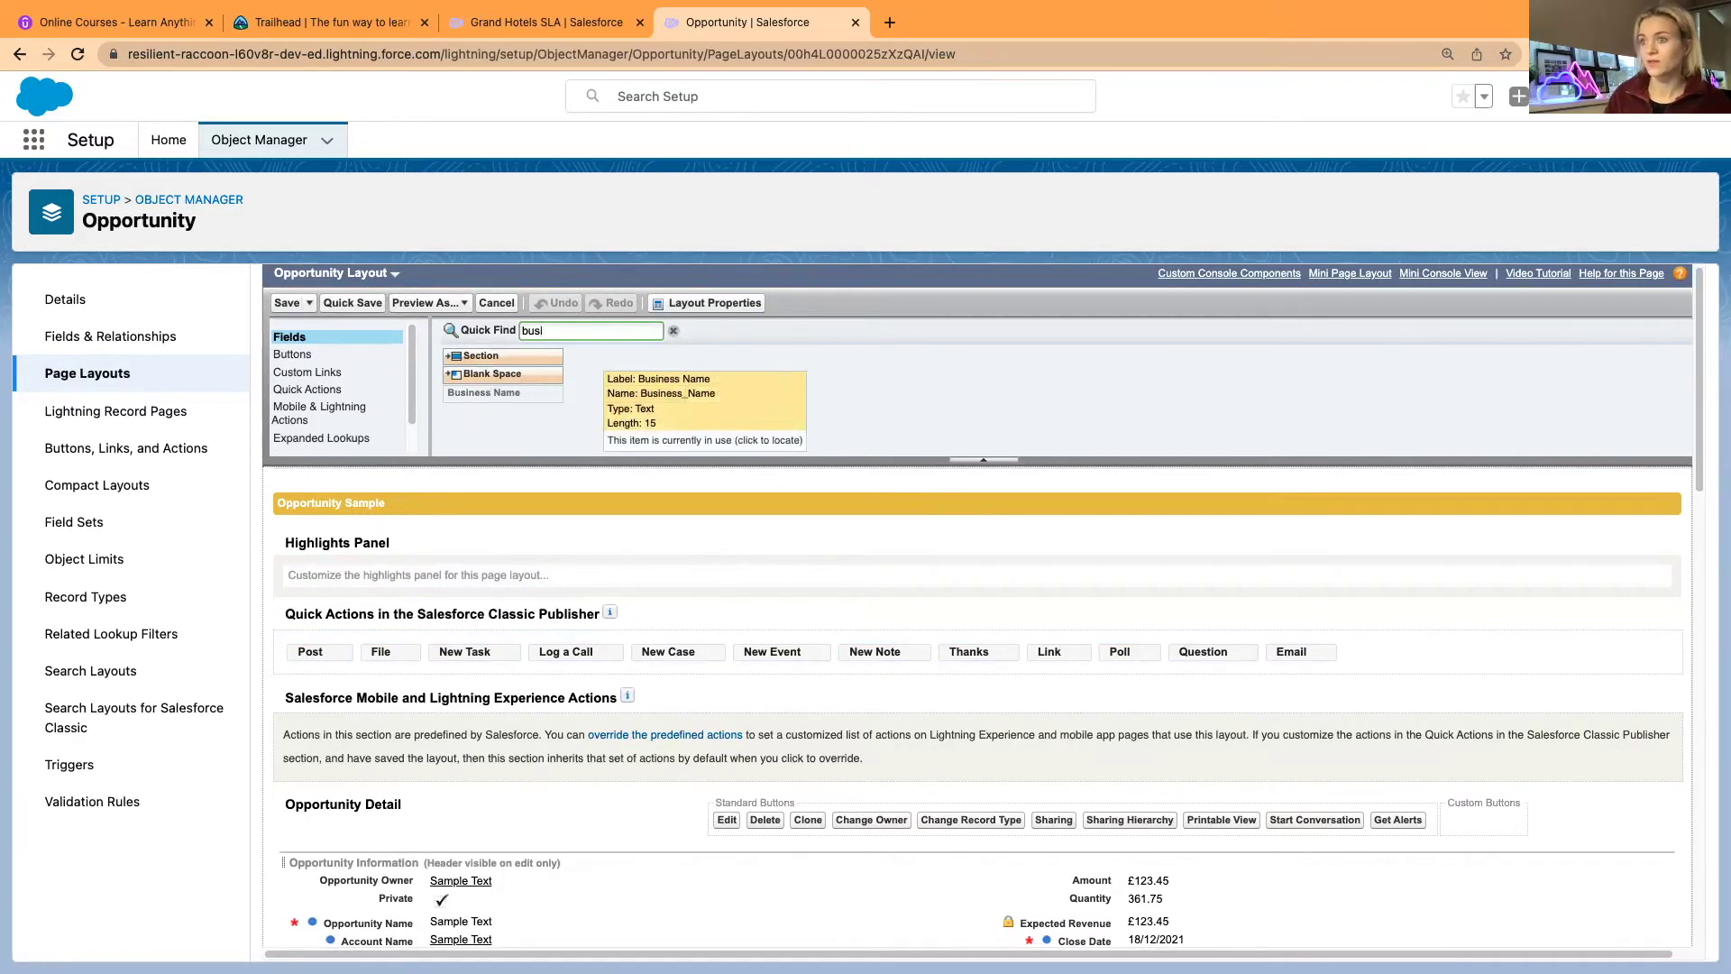
{"action": "type", "text": "si"}
{"action": "left_click", "coordinate": [475, 386]}
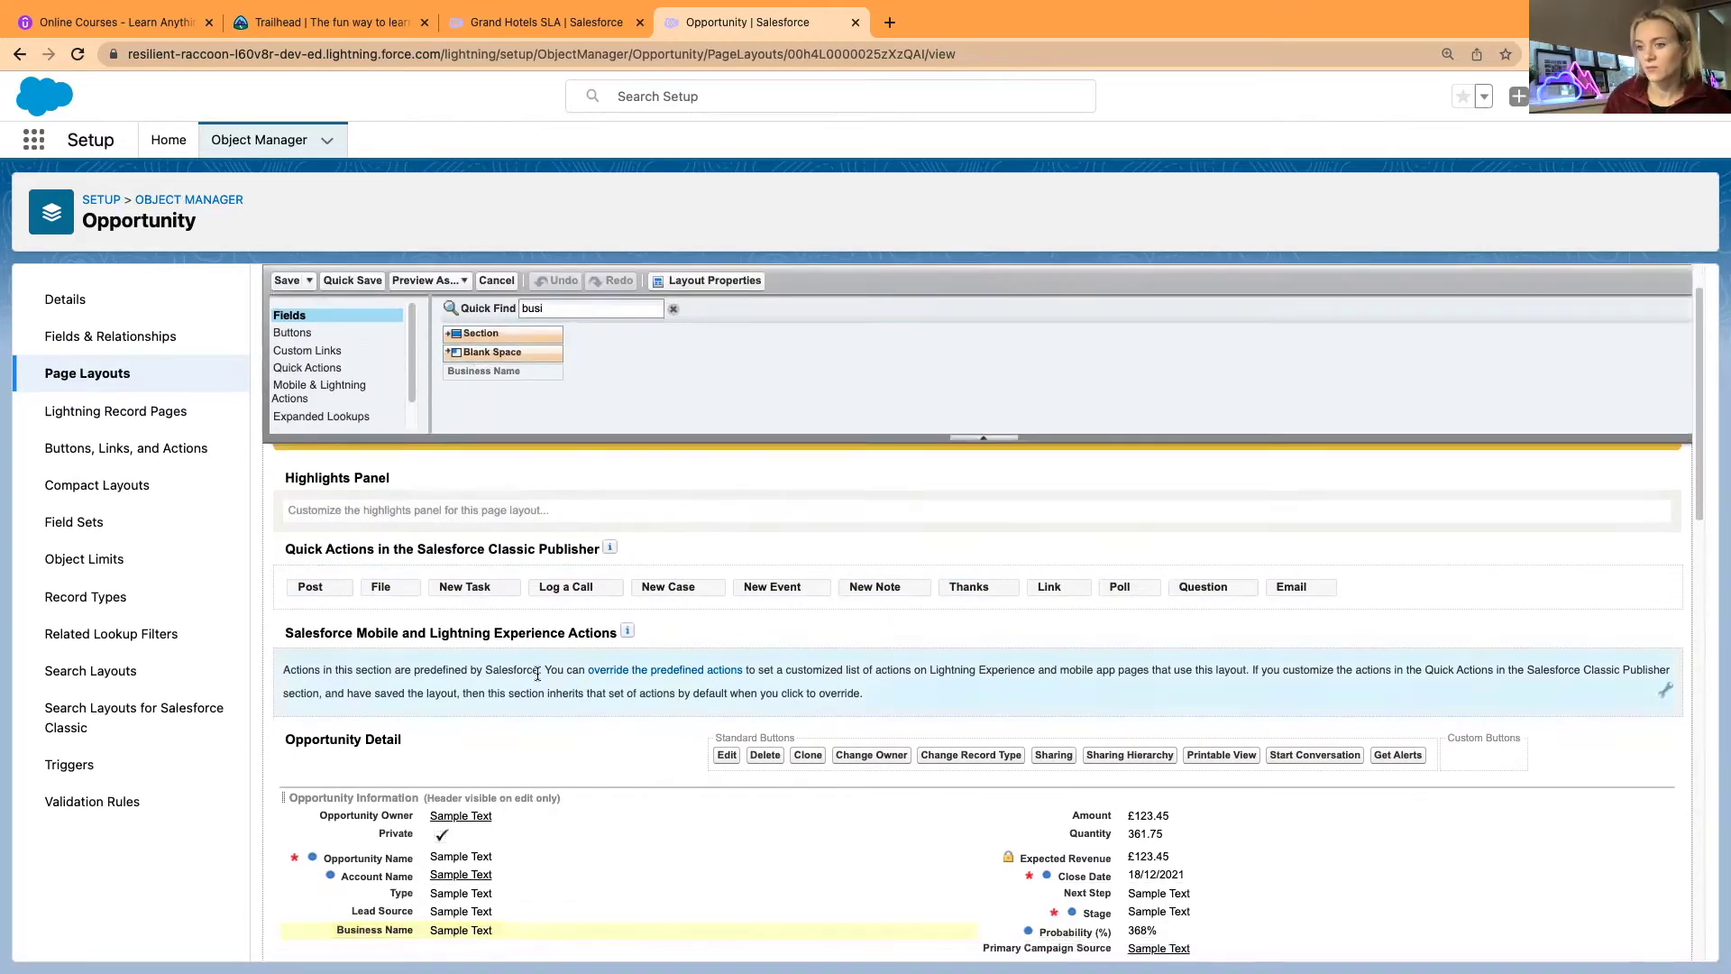
{"action": "scroll", "coordinate": [537, 674], "scroll_direction": "down", "scroll_amount": 6}
{"action": "scroll", "coordinate": [540, 671], "scroll_direction": "up", "scroll_amount": 2}
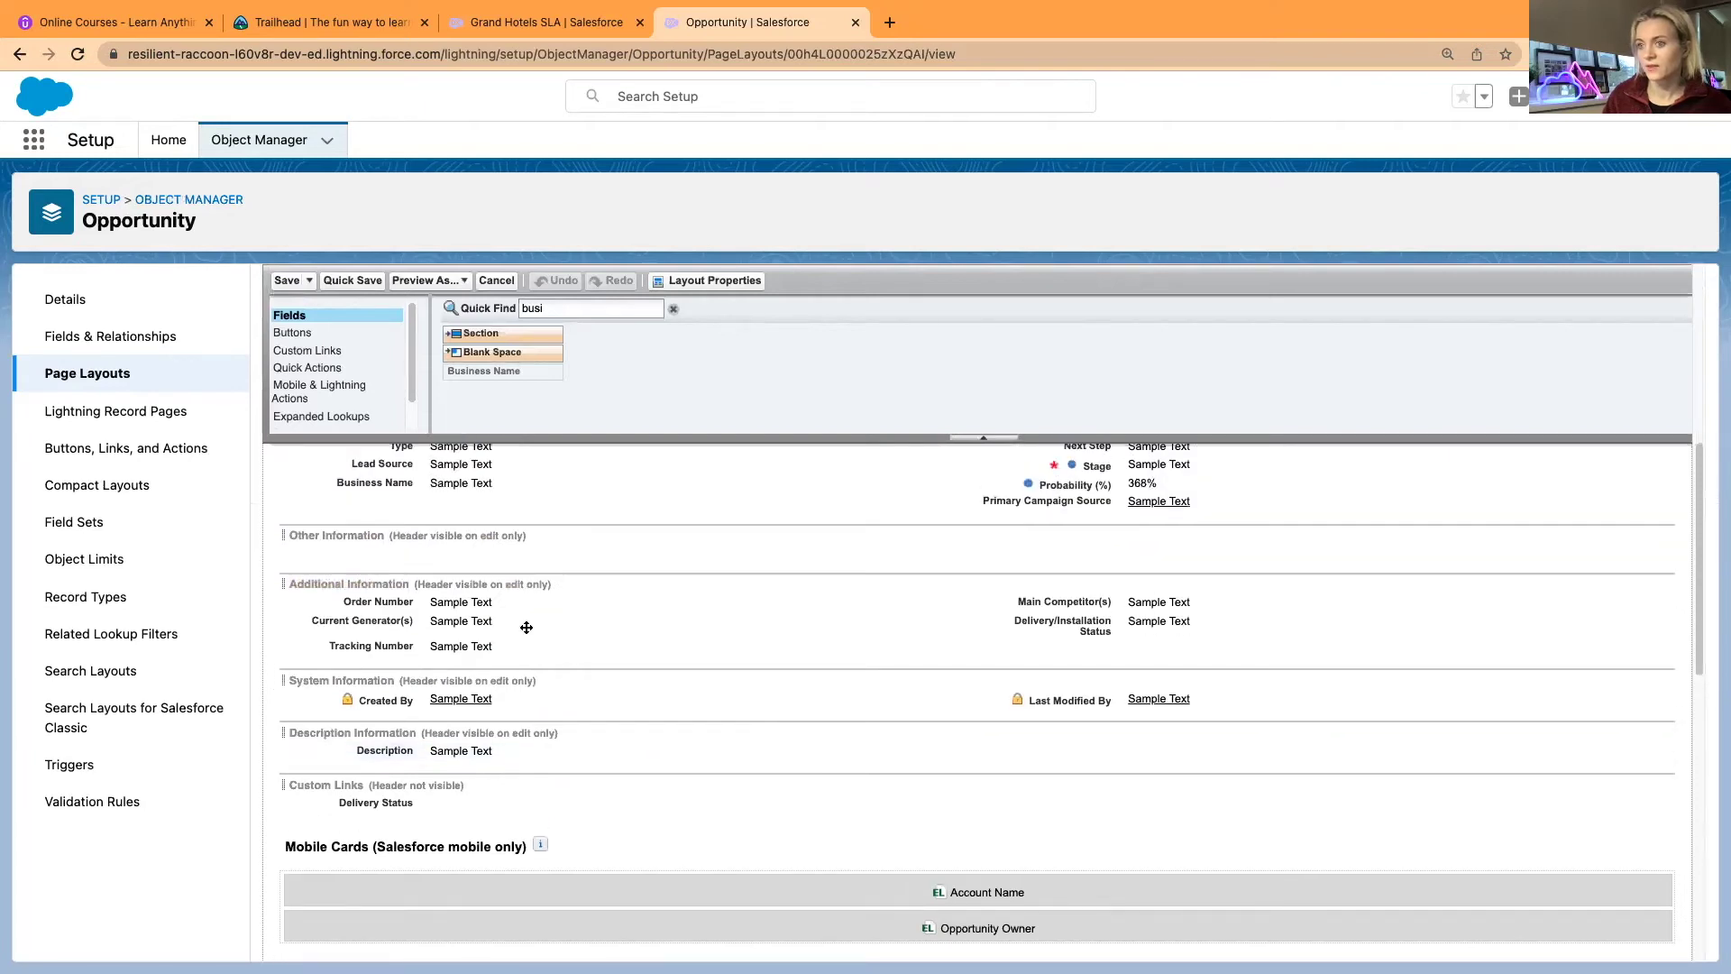
{"action": "scroll", "coordinate": [526, 628], "scroll_direction": "up", "scroll_amount": 3}
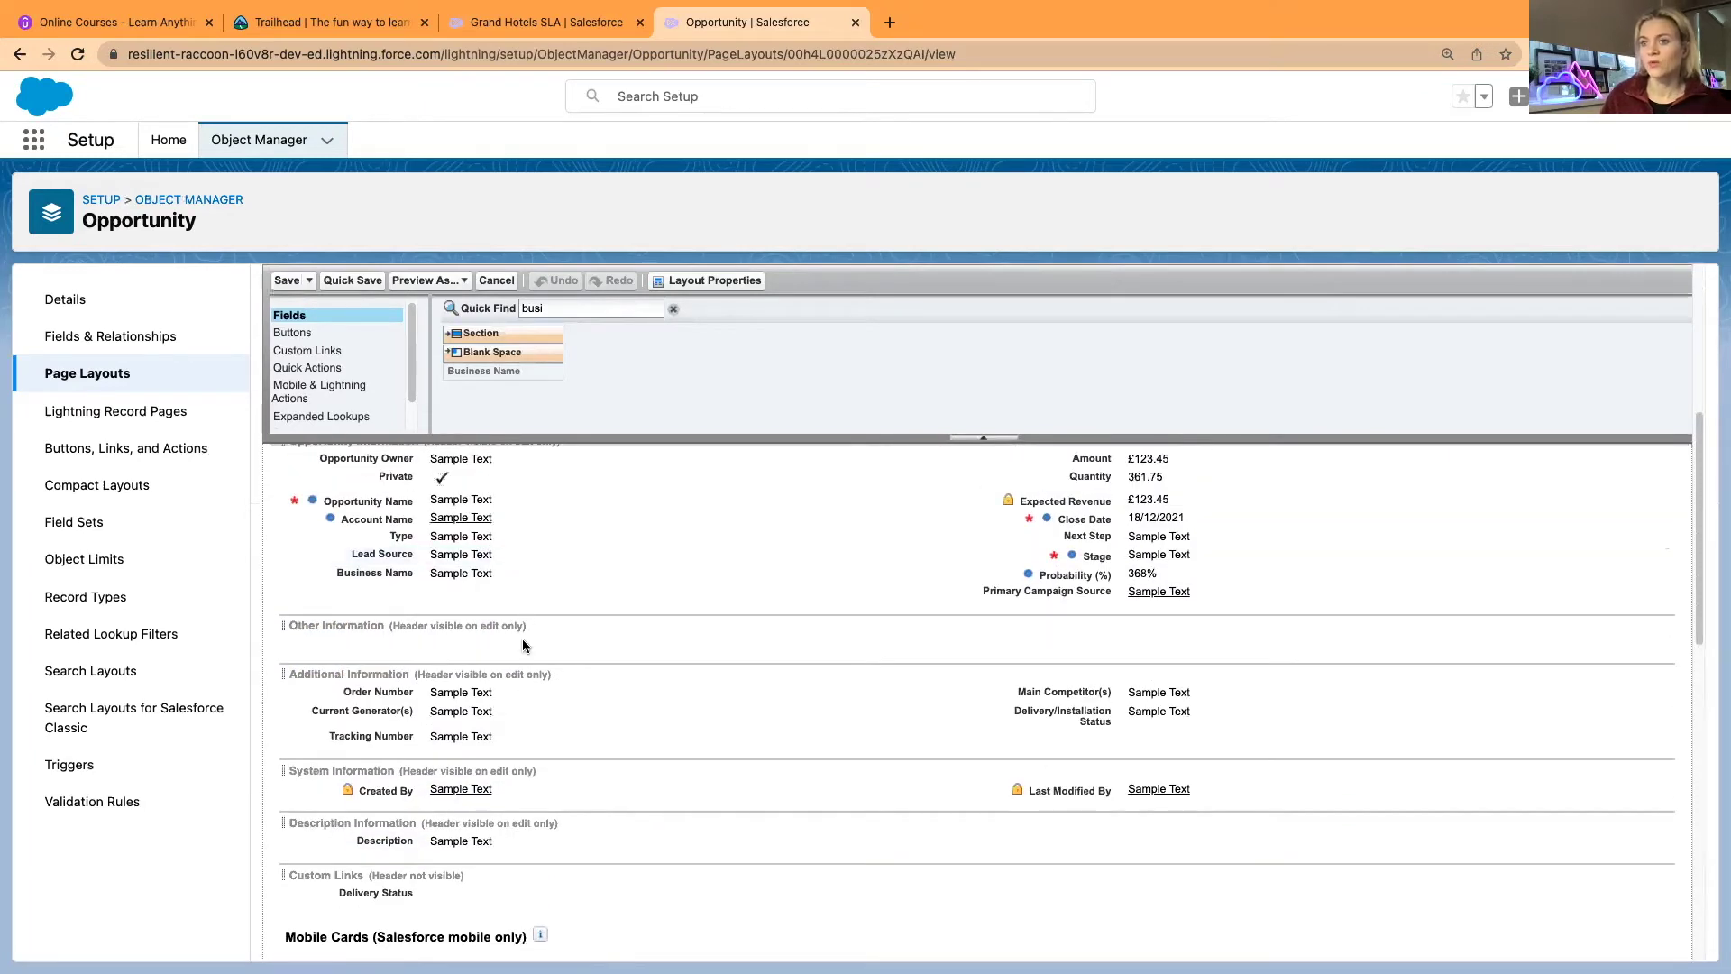
{"action": "scroll", "coordinate": [519, 636], "scroll_direction": "up", "scroll_amount": 1}
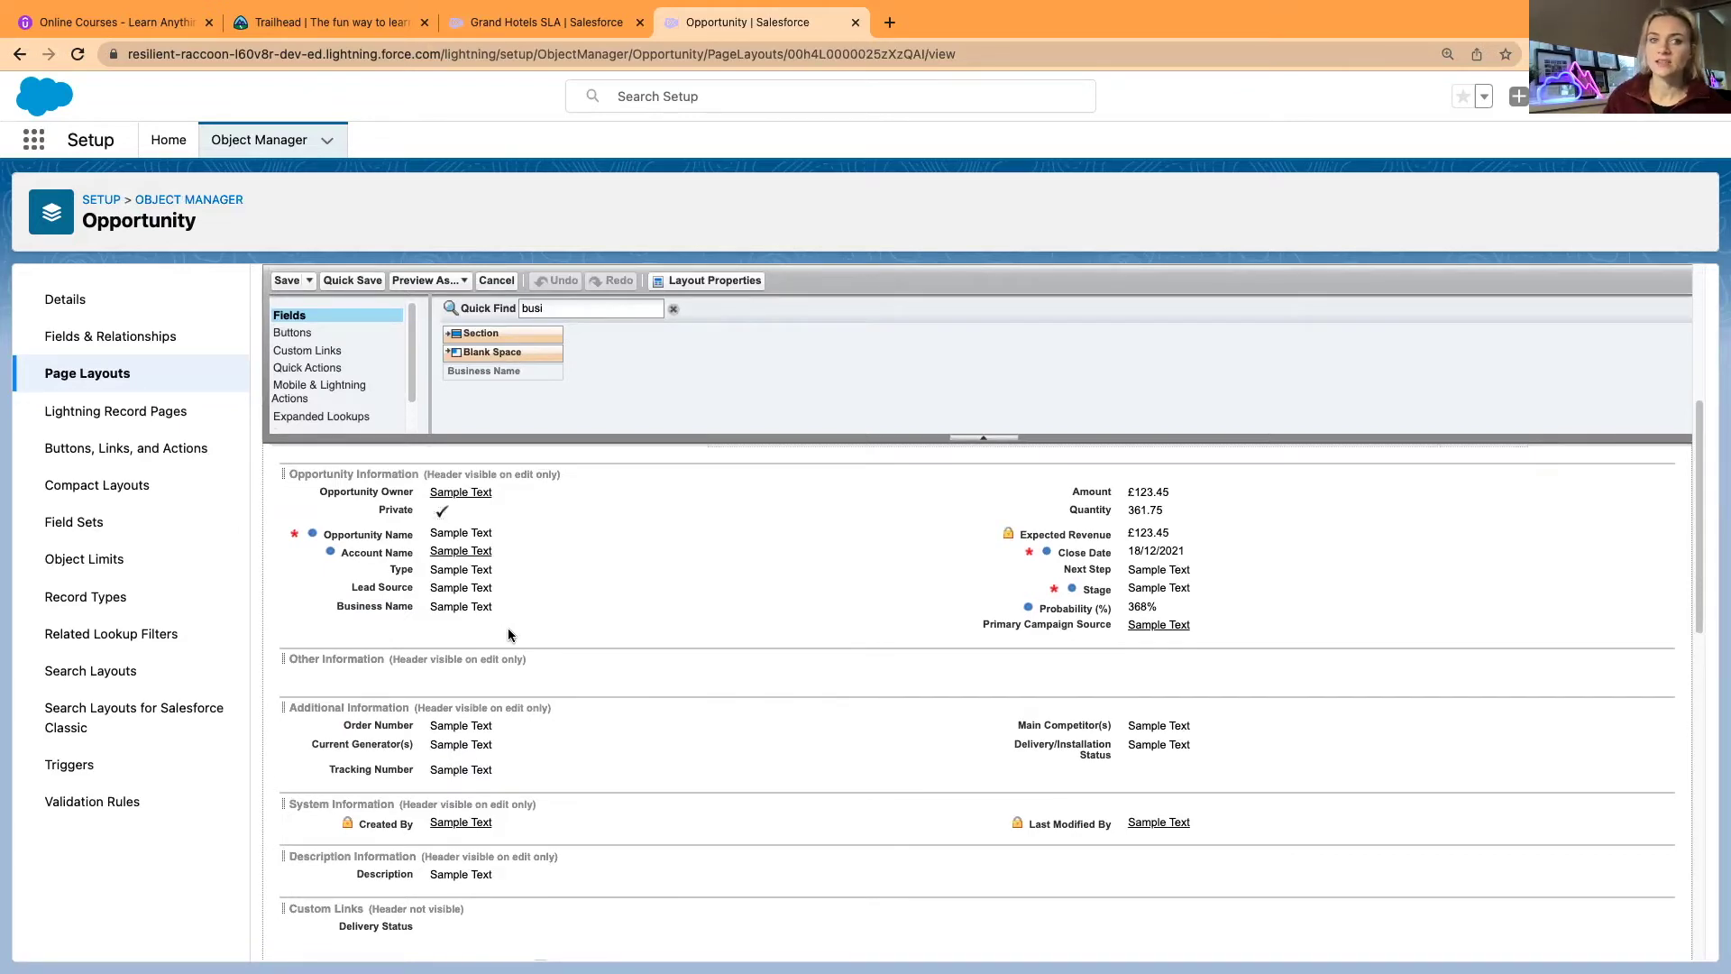
Step: Open the Business Name field's properties on the Opportunity Layout to tick Required
{"action": "double_click", "coordinate": [439, 607]}
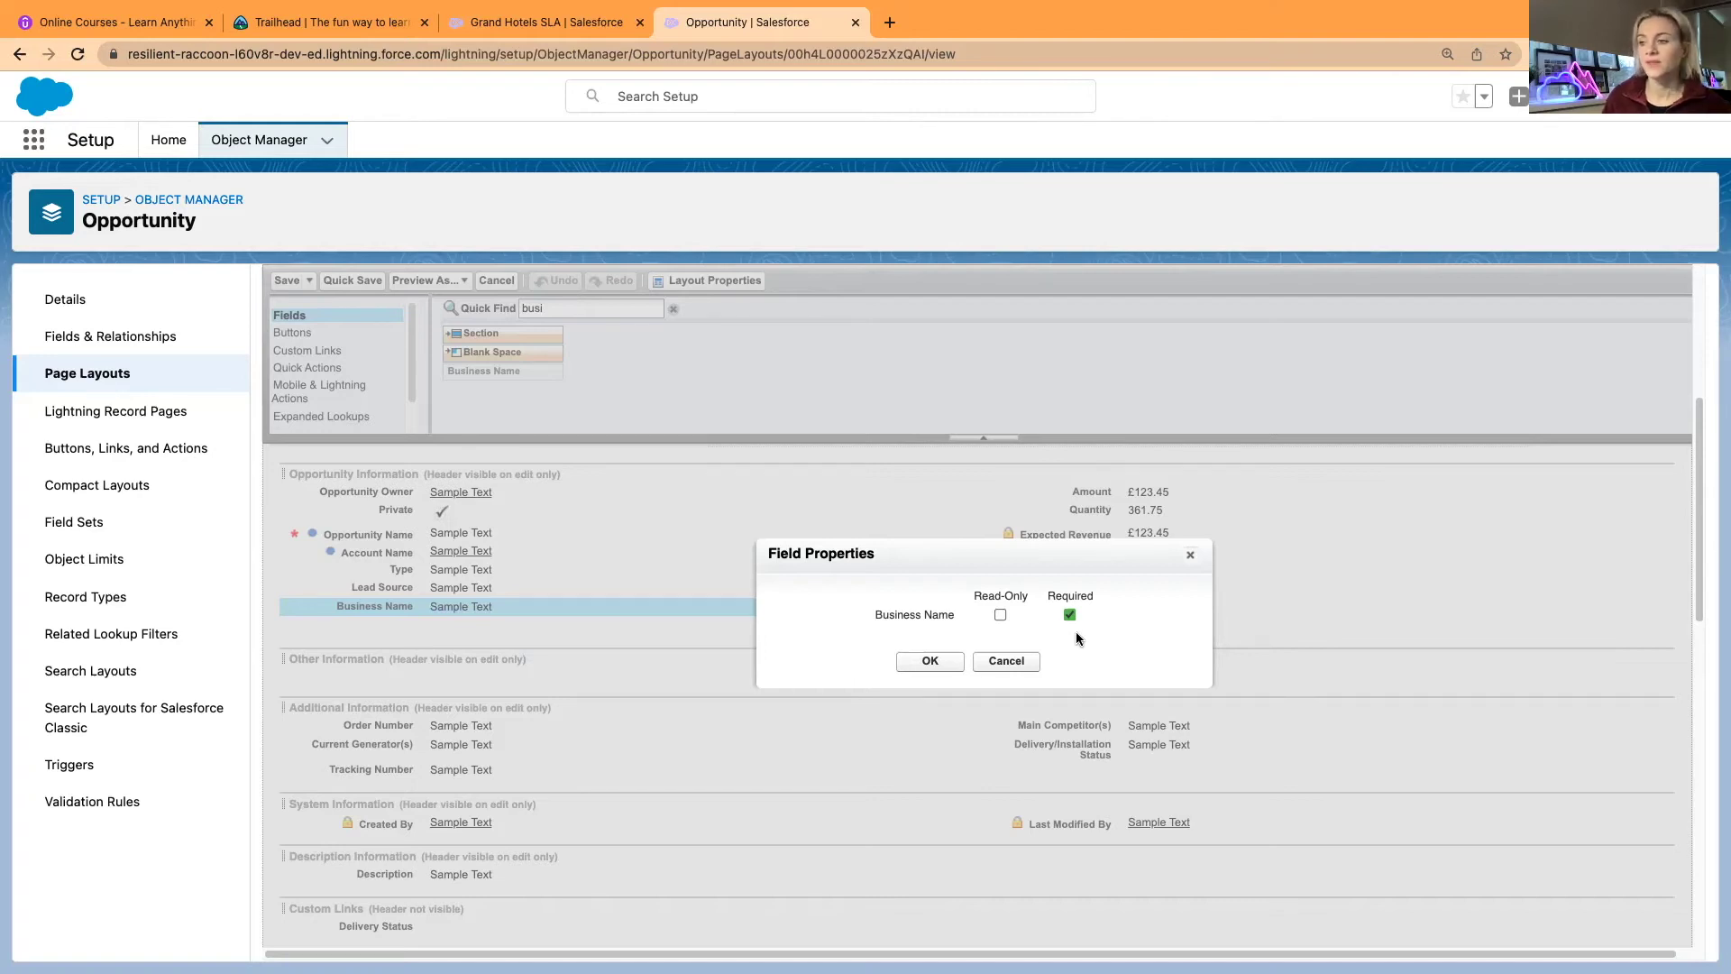
Step: Confirm Business Name as required and start a new Opportunity validation rule
{"action": "left_click", "coordinate": [1006, 666]}
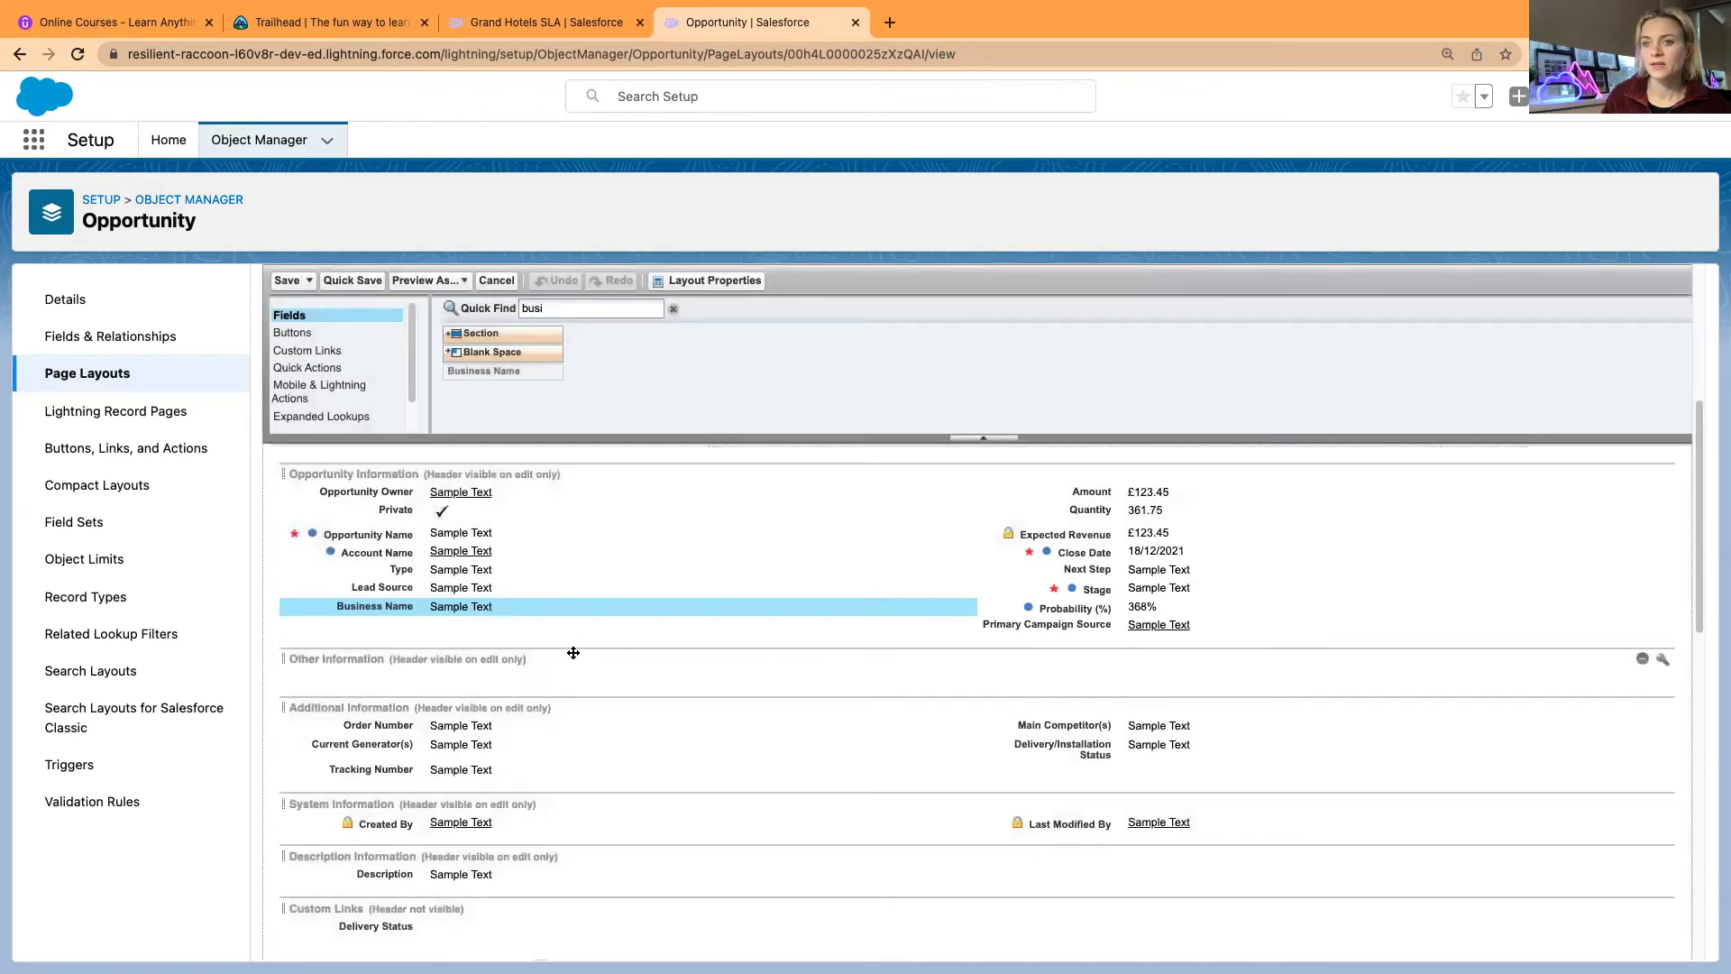
{"action": "left_click", "coordinate": [102, 806]}
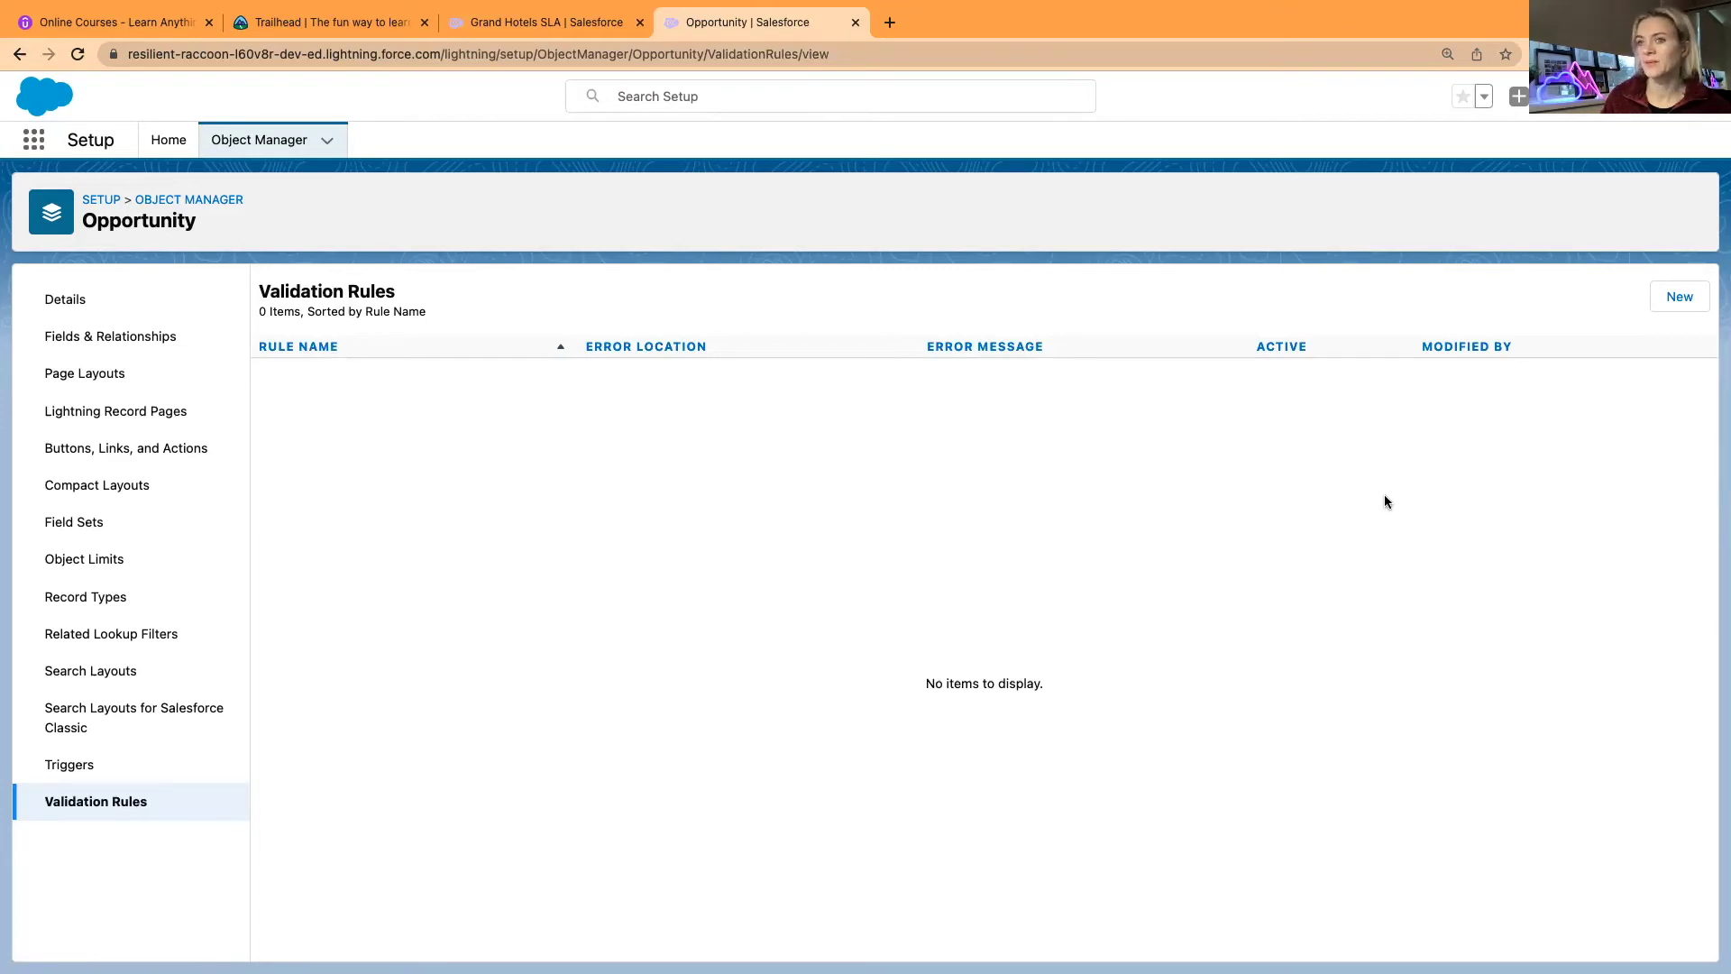
{"action": "left_click", "coordinate": [1680, 297]}
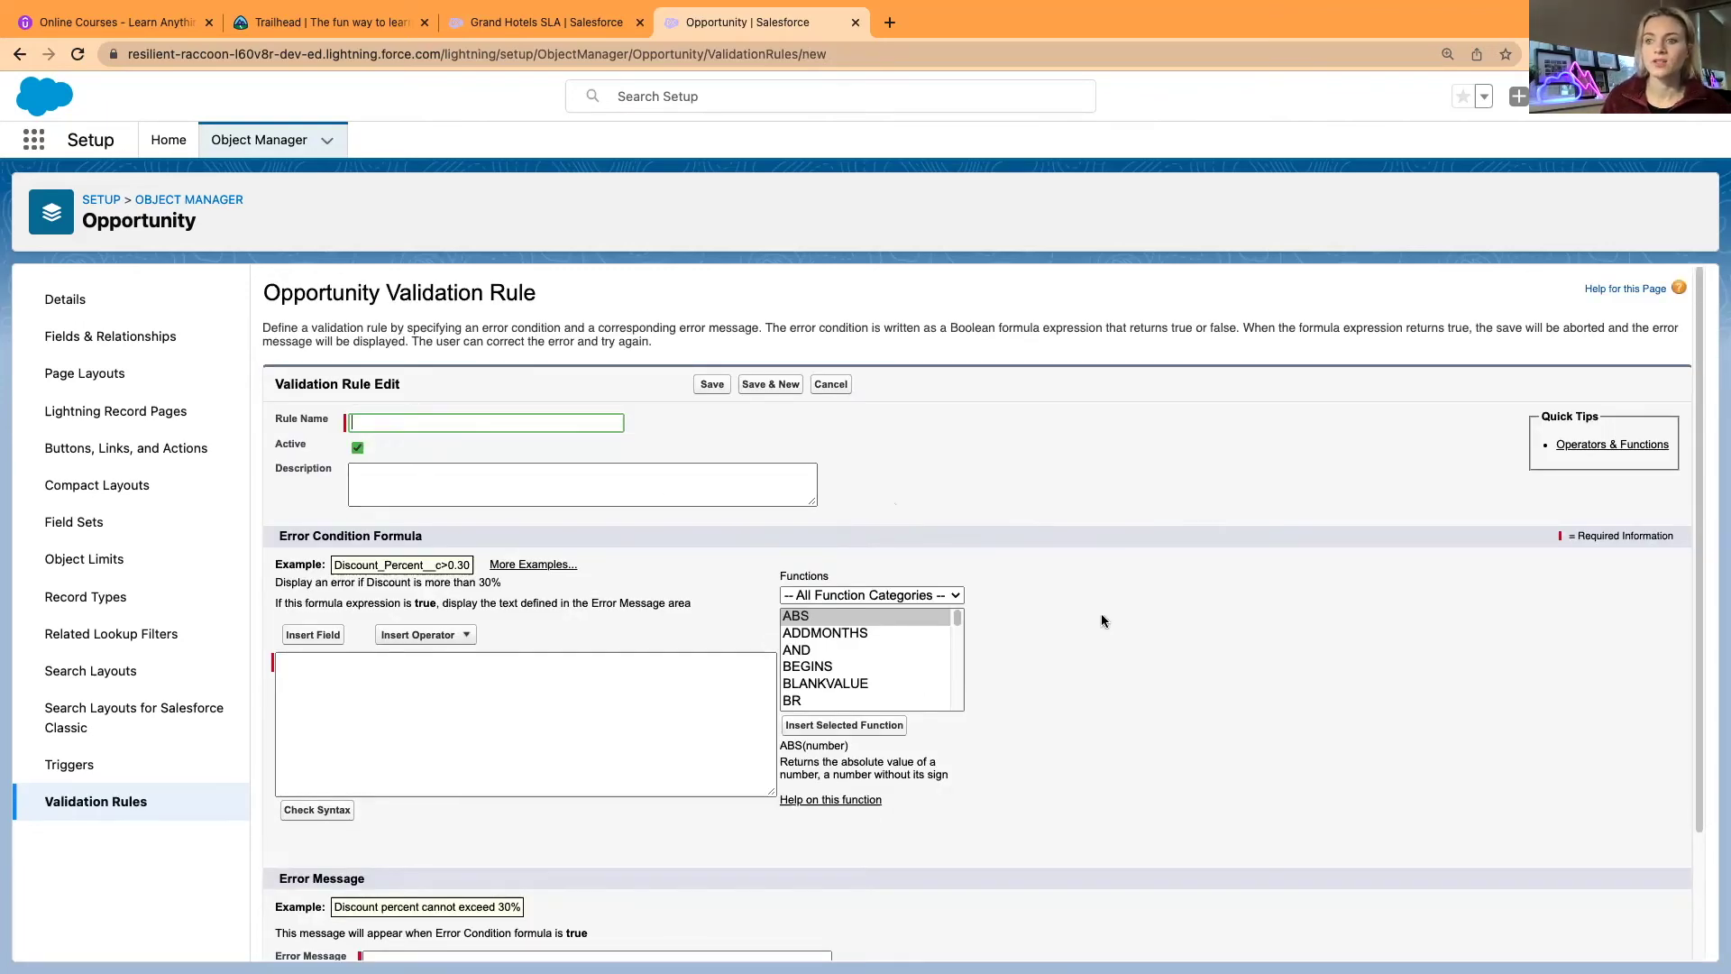
{"action": "scroll", "coordinate": [1119, 647], "scroll_direction": "down", "scroll_amount": 2}
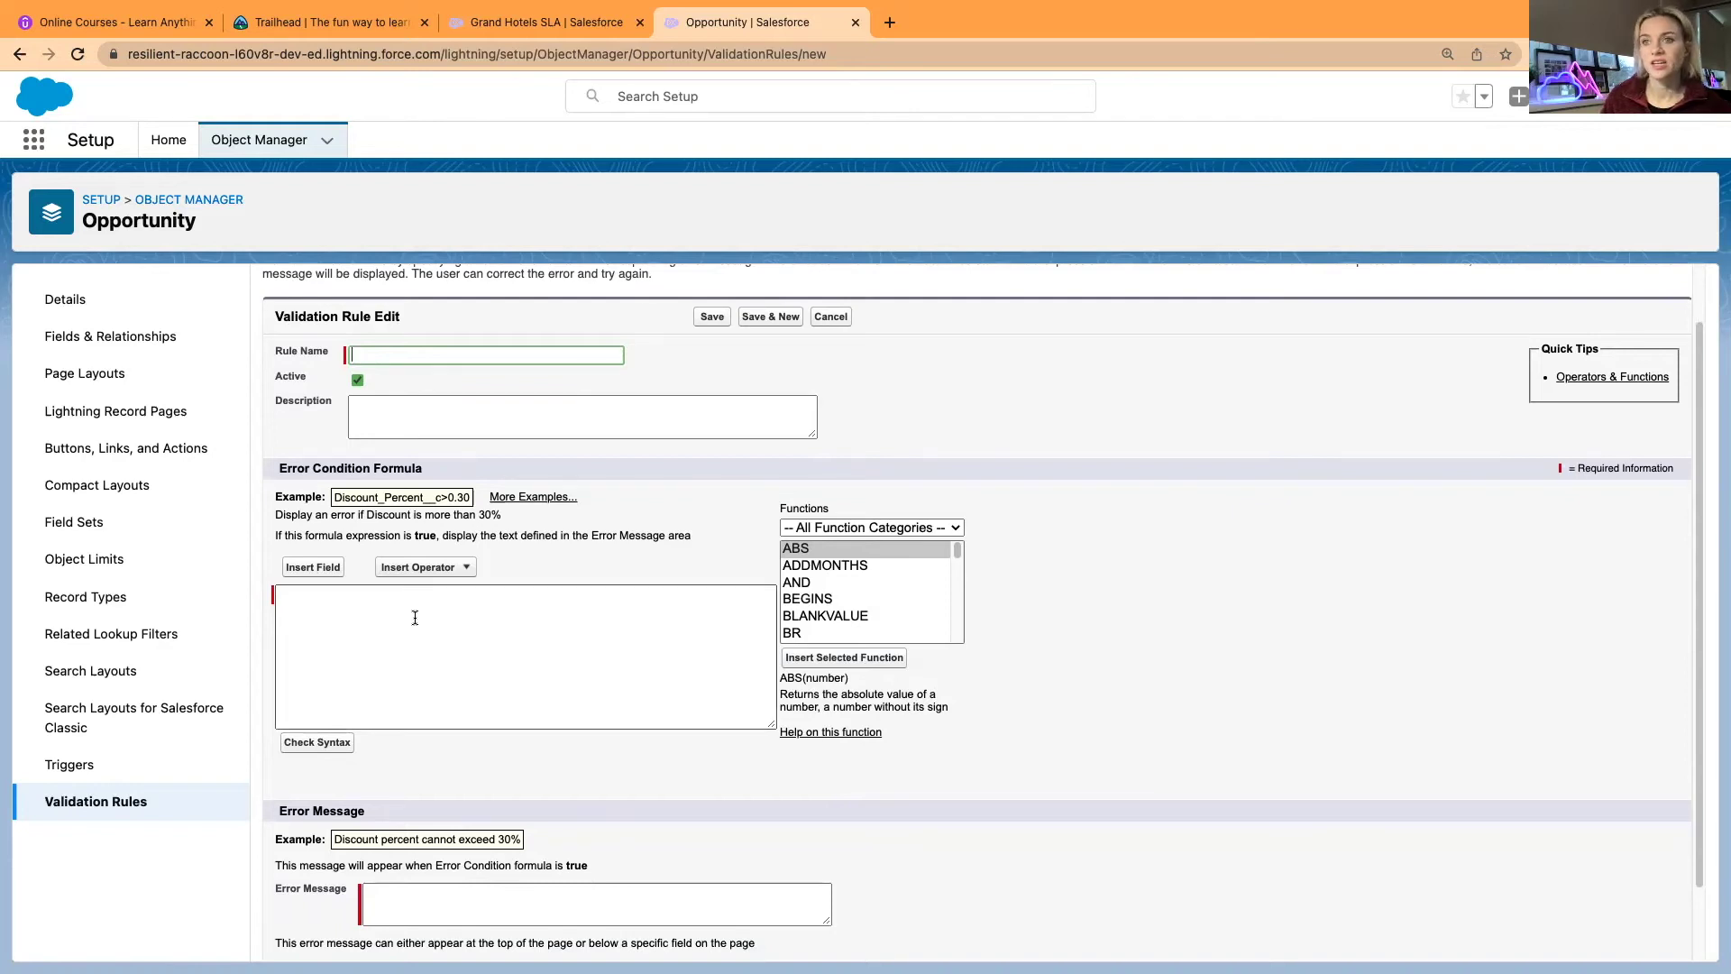
Step: Reload the Grand Hotels SLA record and find the empty Business Name field in Details
{"action": "left_click", "coordinate": [534, 20]}
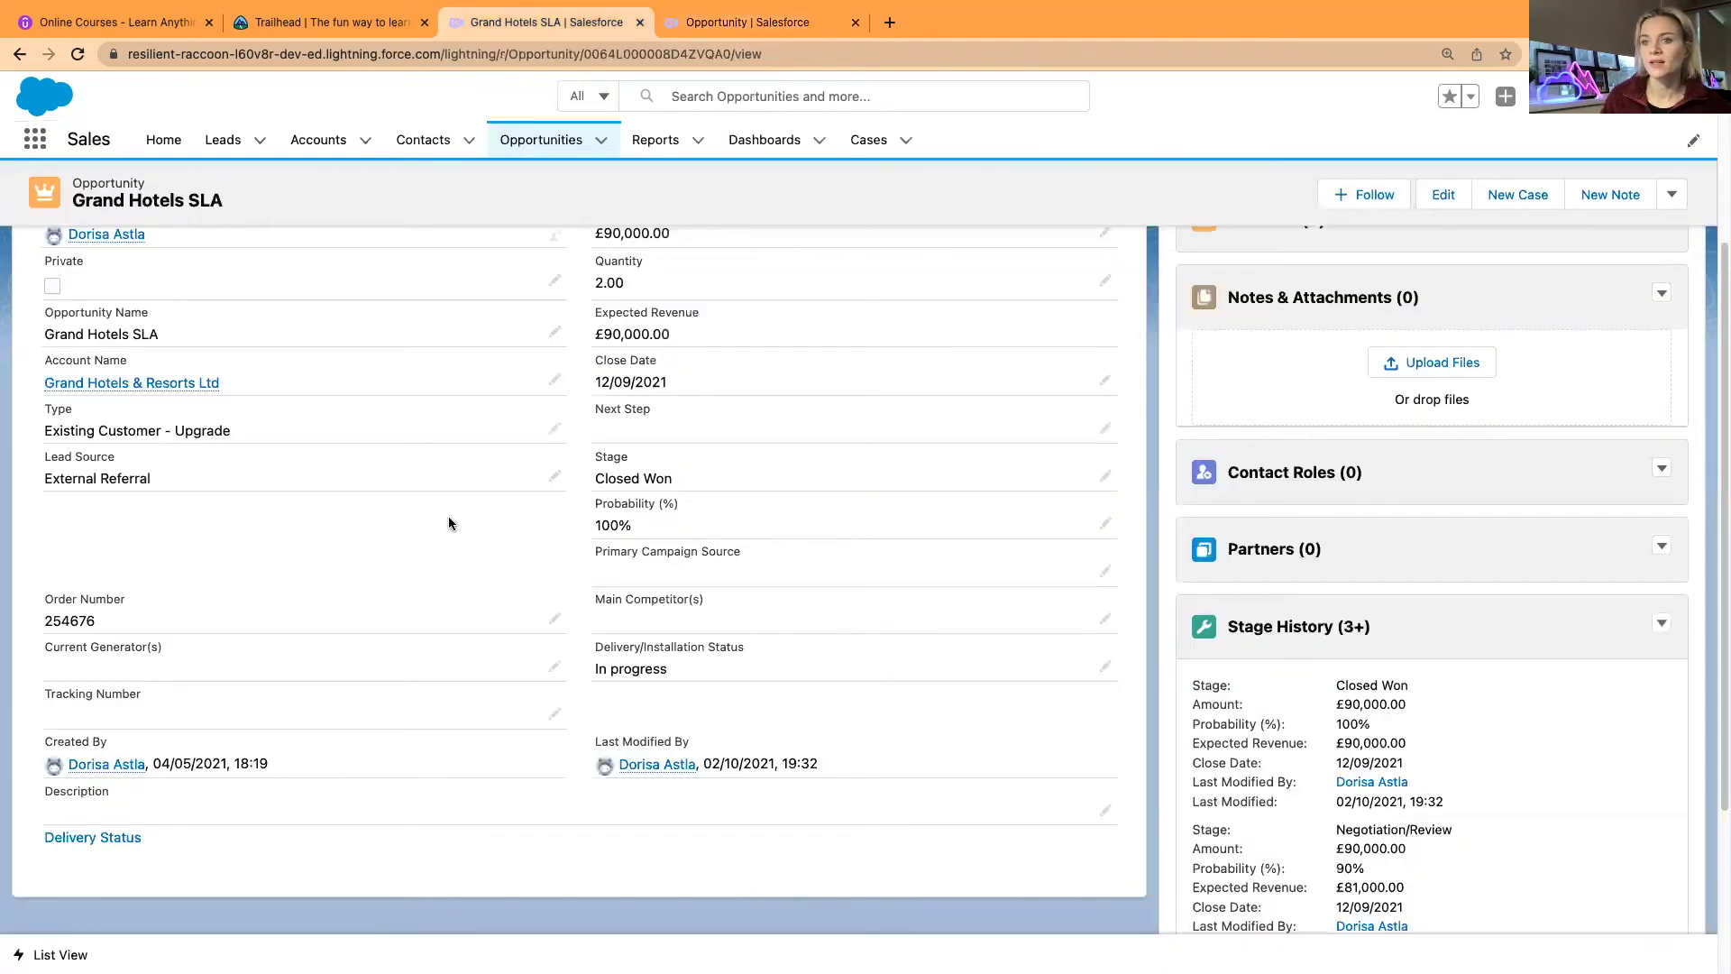
{"action": "scroll", "coordinate": [484, 551], "scroll_direction": "up", "scroll_amount": 3}
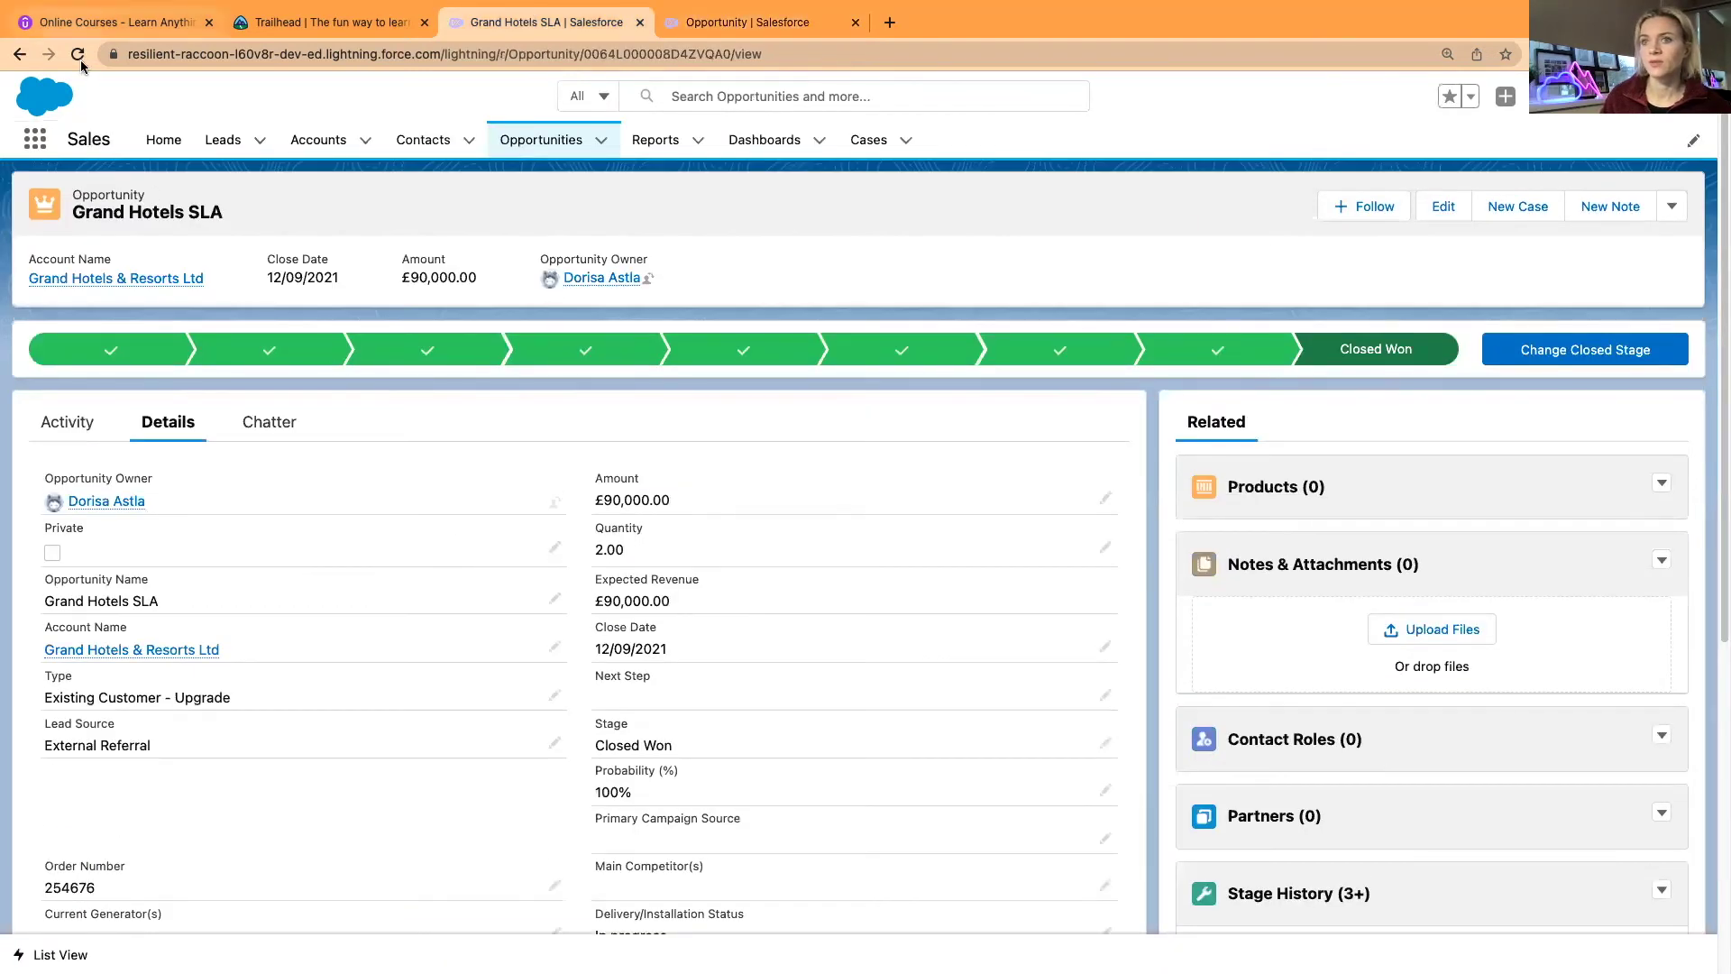
{"action": "key", "text": "super+r"}
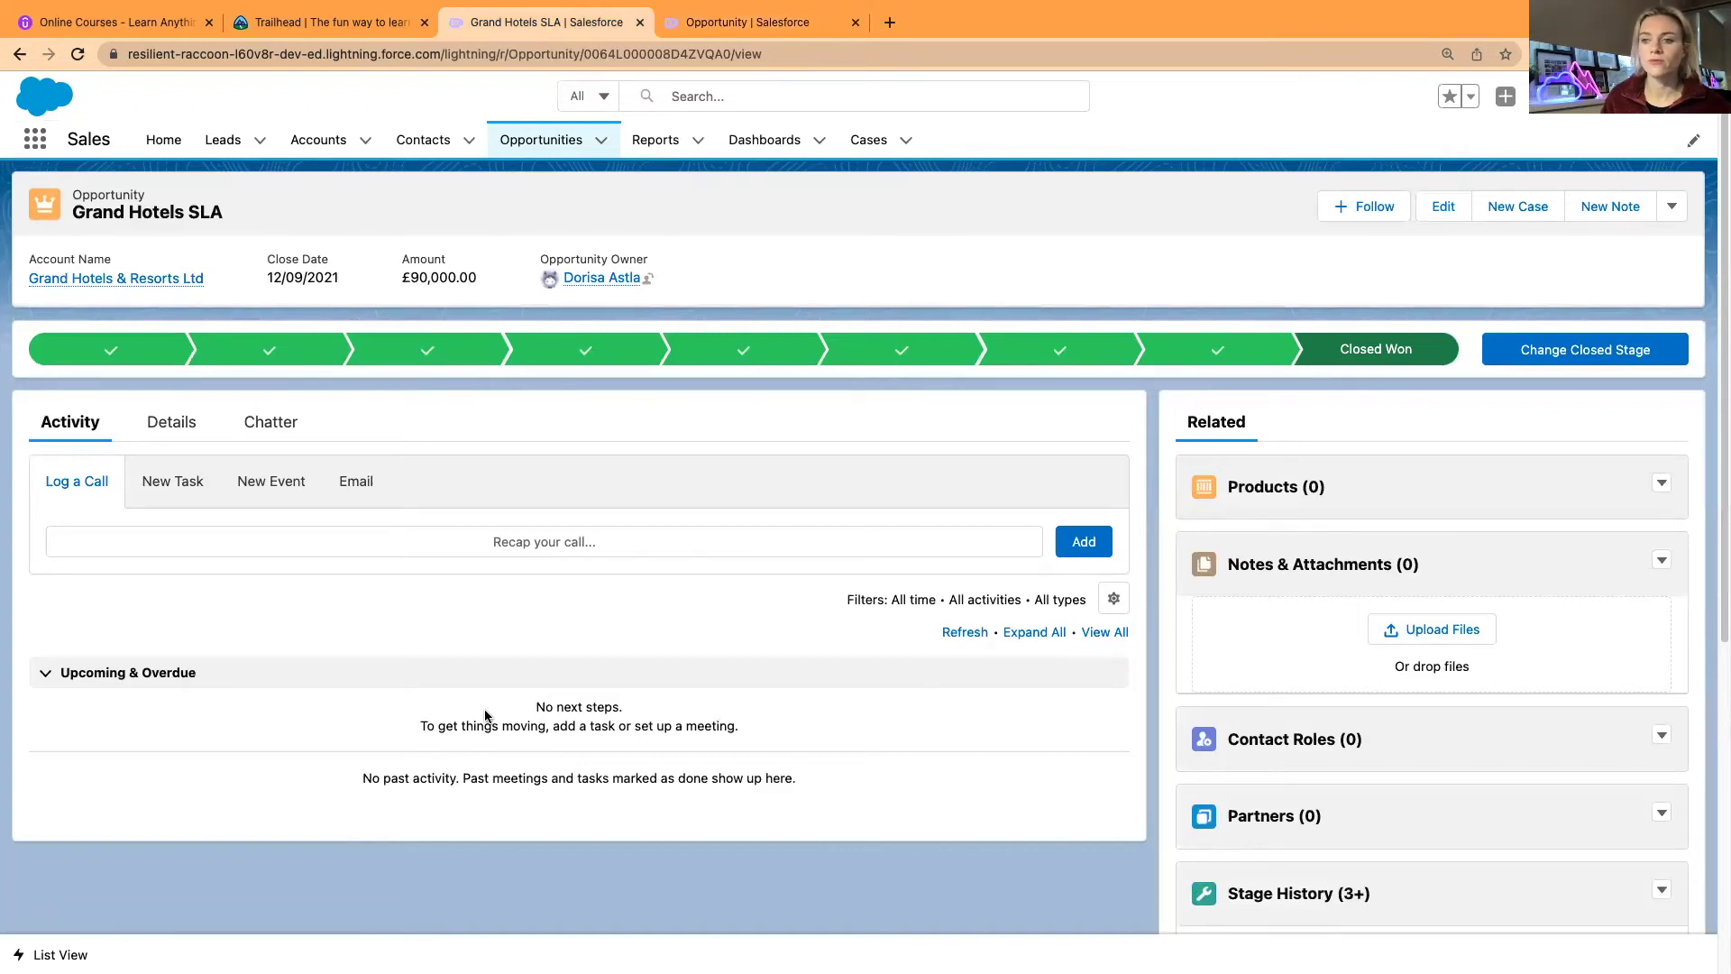
{"action": "left_click", "coordinate": [155, 425]}
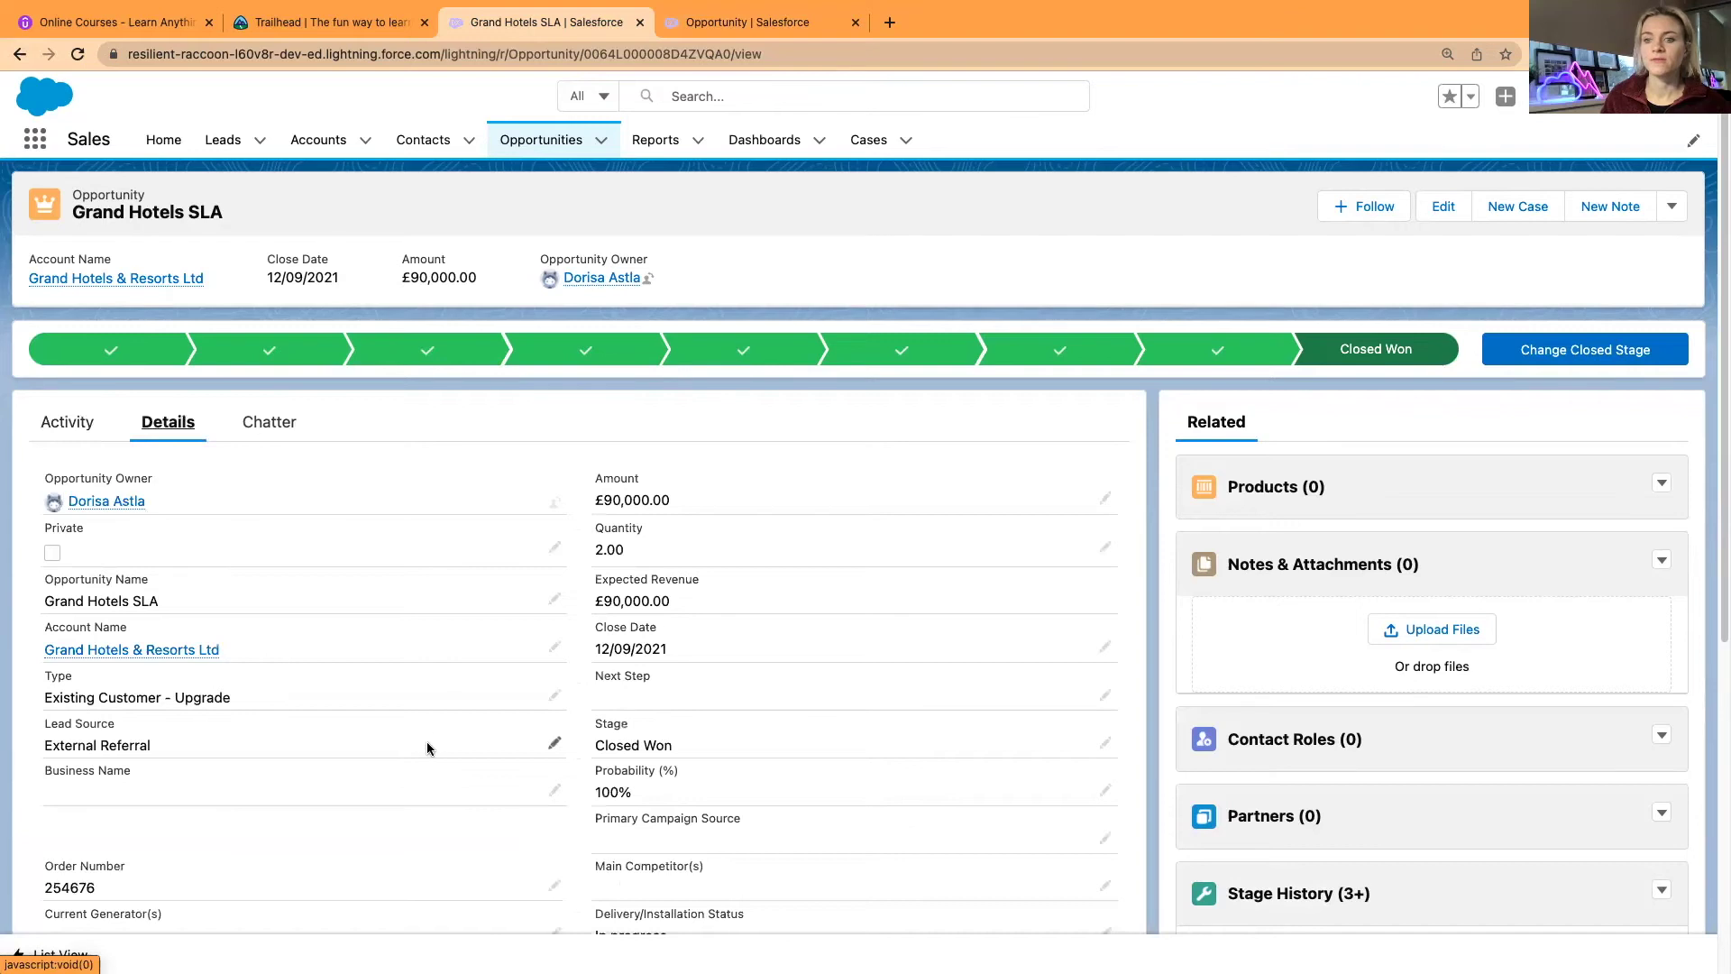
{"action": "scroll", "coordinate": [115, 769], "scroll_direction": "down", "scroll_amount": 1}
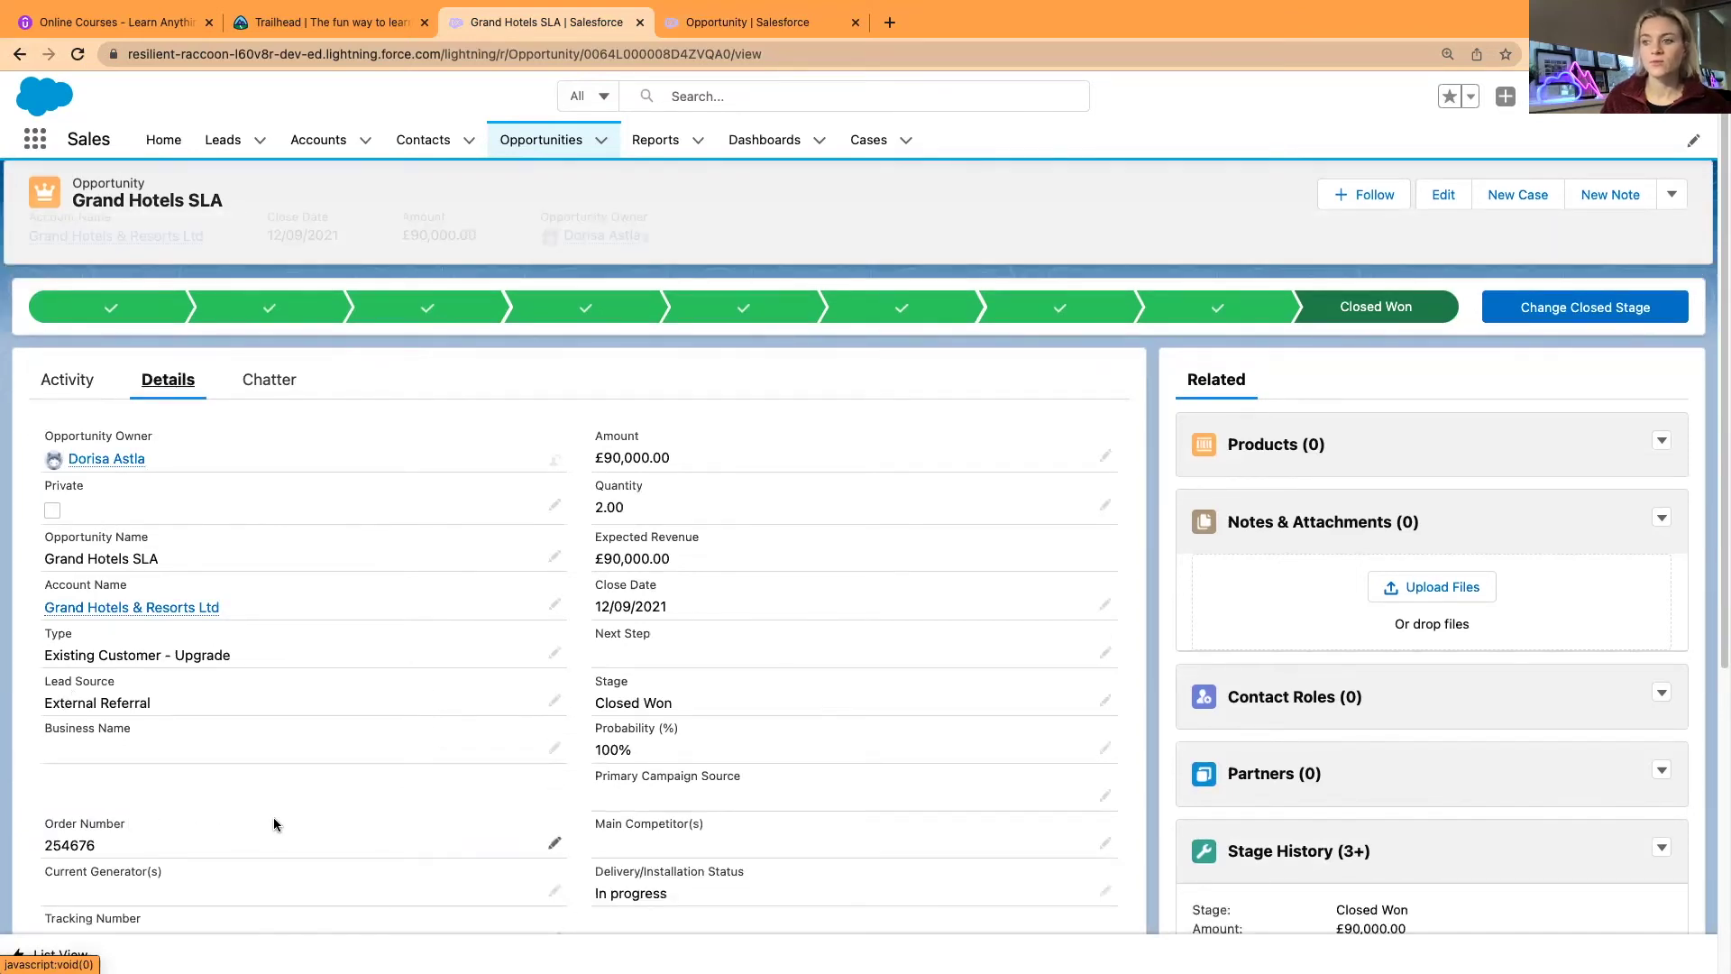
{"action": "scroll", "coordinate": [282, 811], "scroll_direction": "down", "scroll_amount": 1}
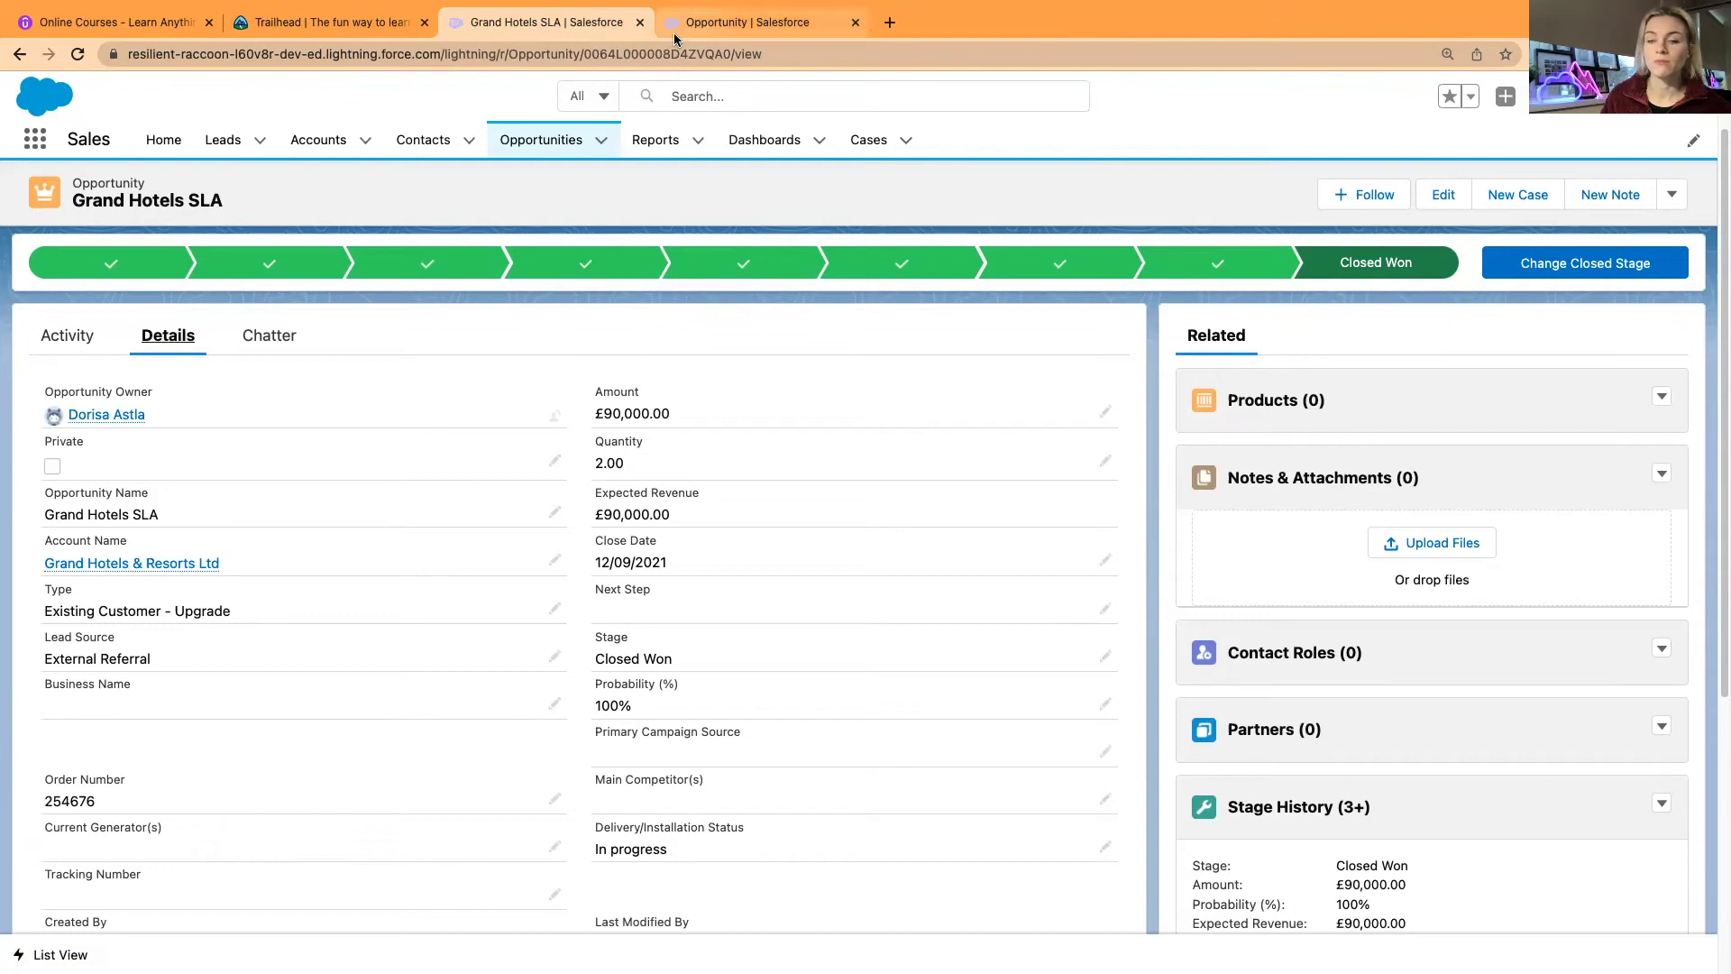
Step: Set the validation rule's error location to the Business Name field, then cancel the rule
{"action": "left_click", "coordinate": [727, 26]}
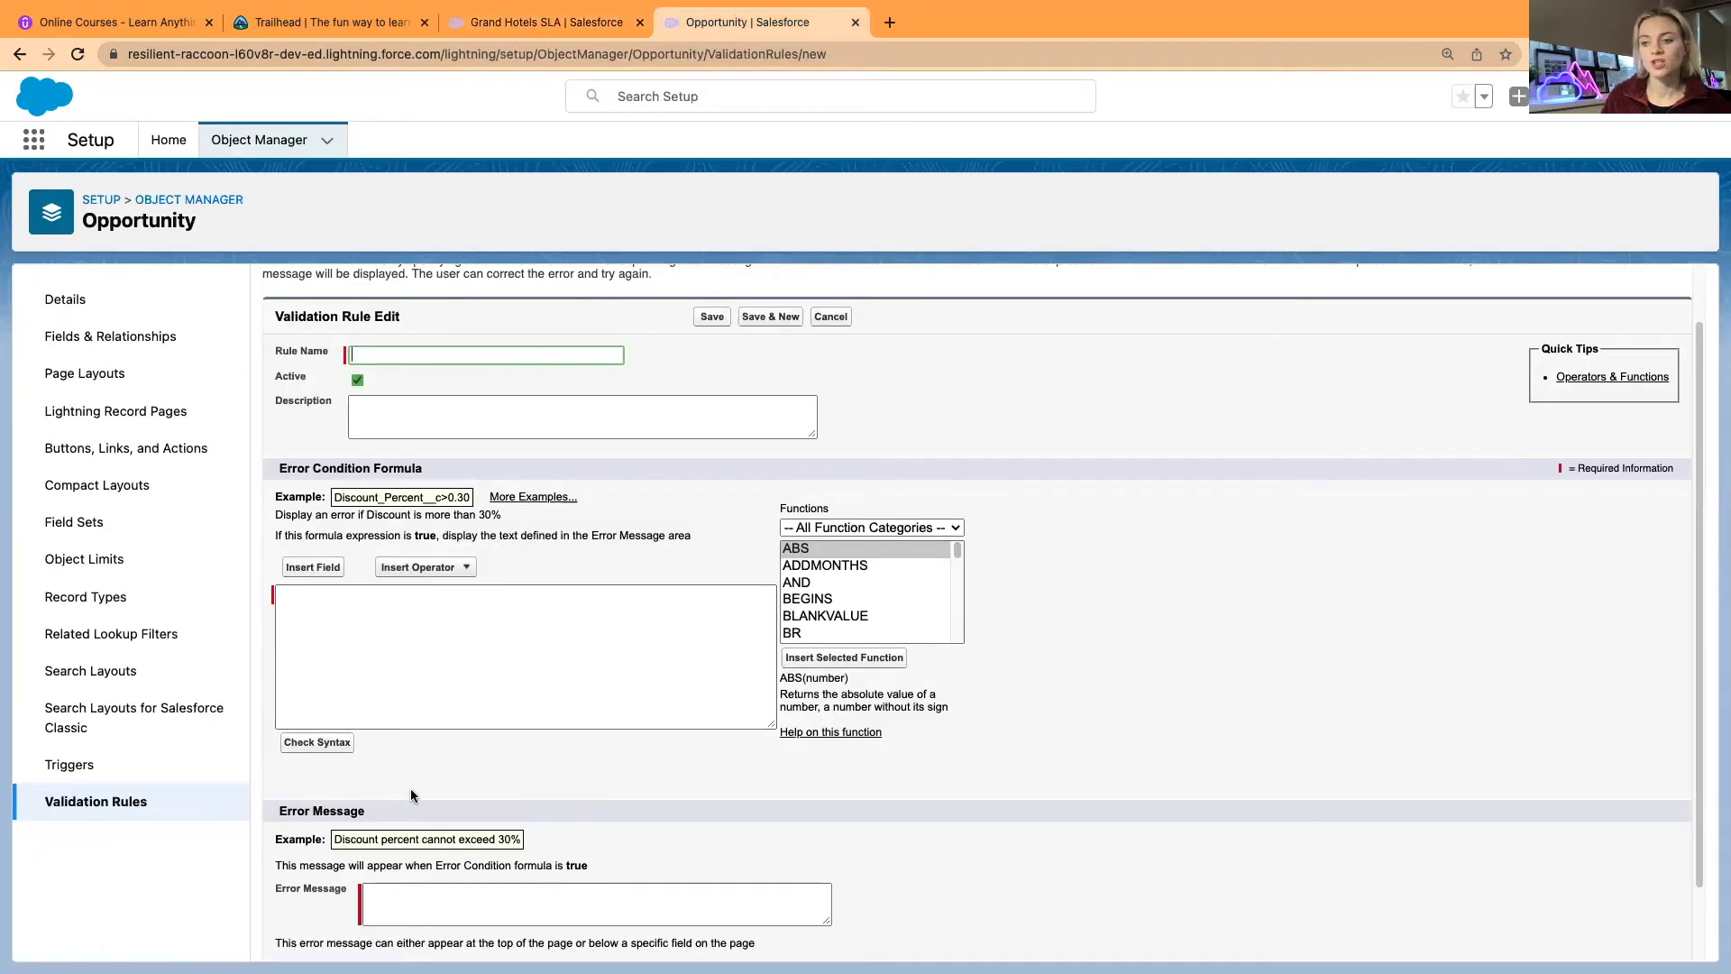
{"action": "scroll", "coordinate": [603, 775], "scroll_direction": "down", "scroll_amount": 1}
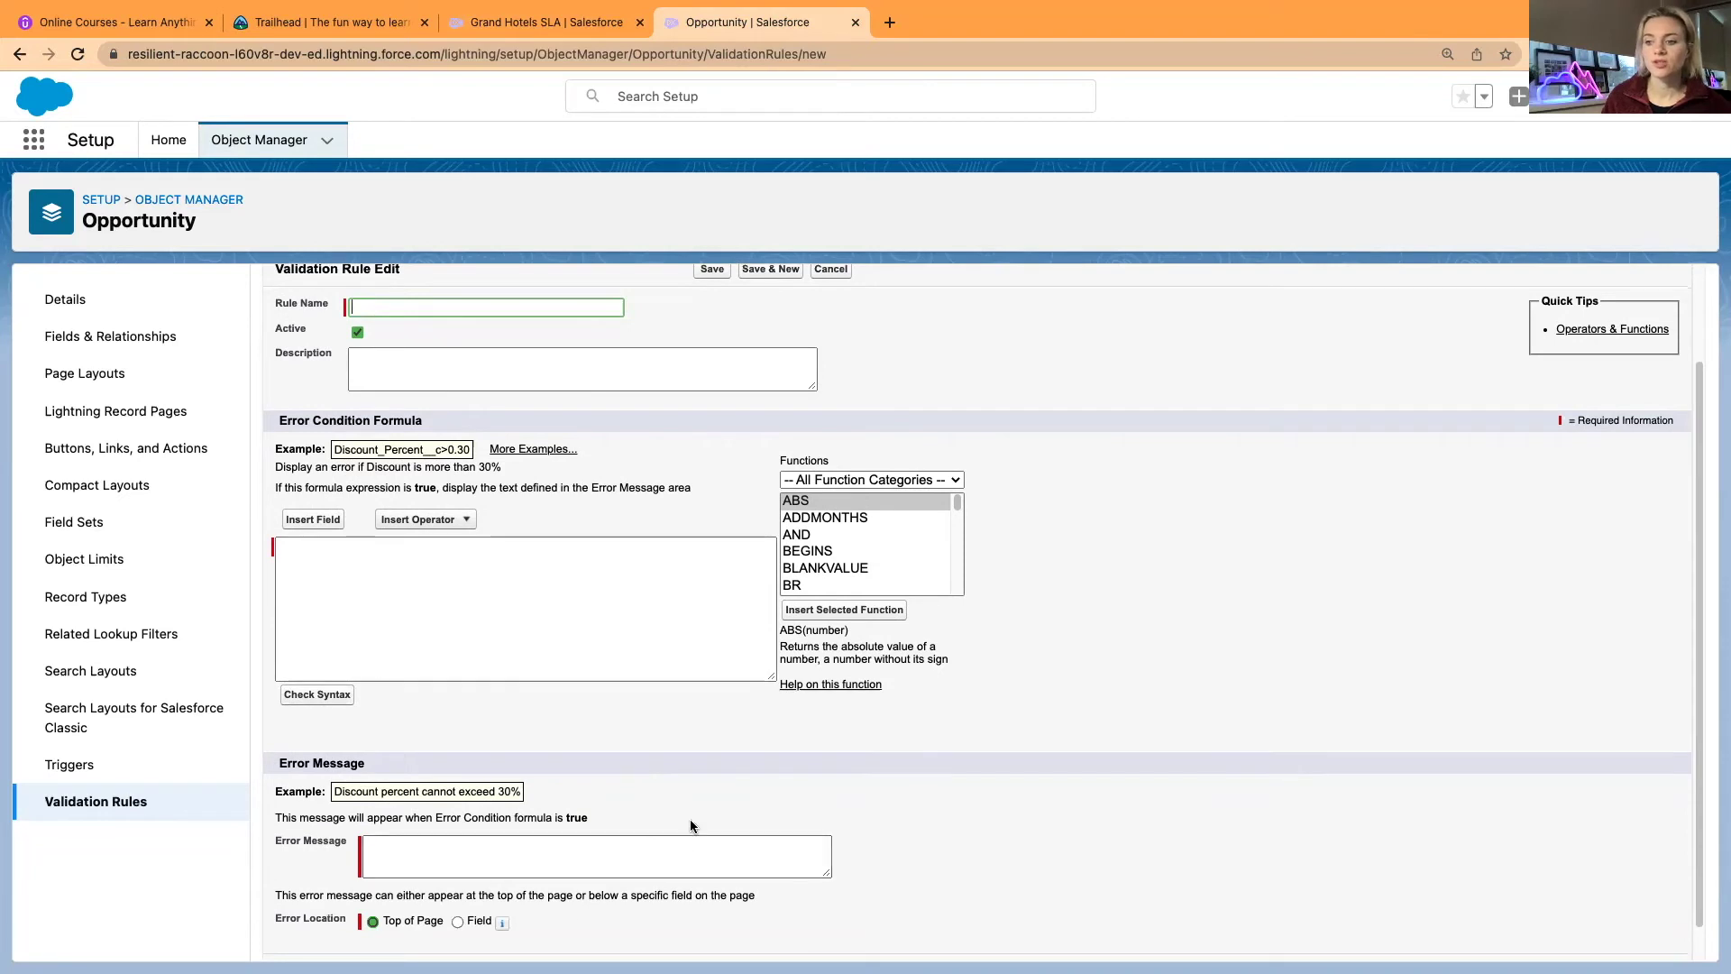
{"action": "scroll", "coordinate": [631, 865], "scroll_direction": "down", "scroll_amount": 1}
{"action": "left_click", "coordinate": [472, 885]}
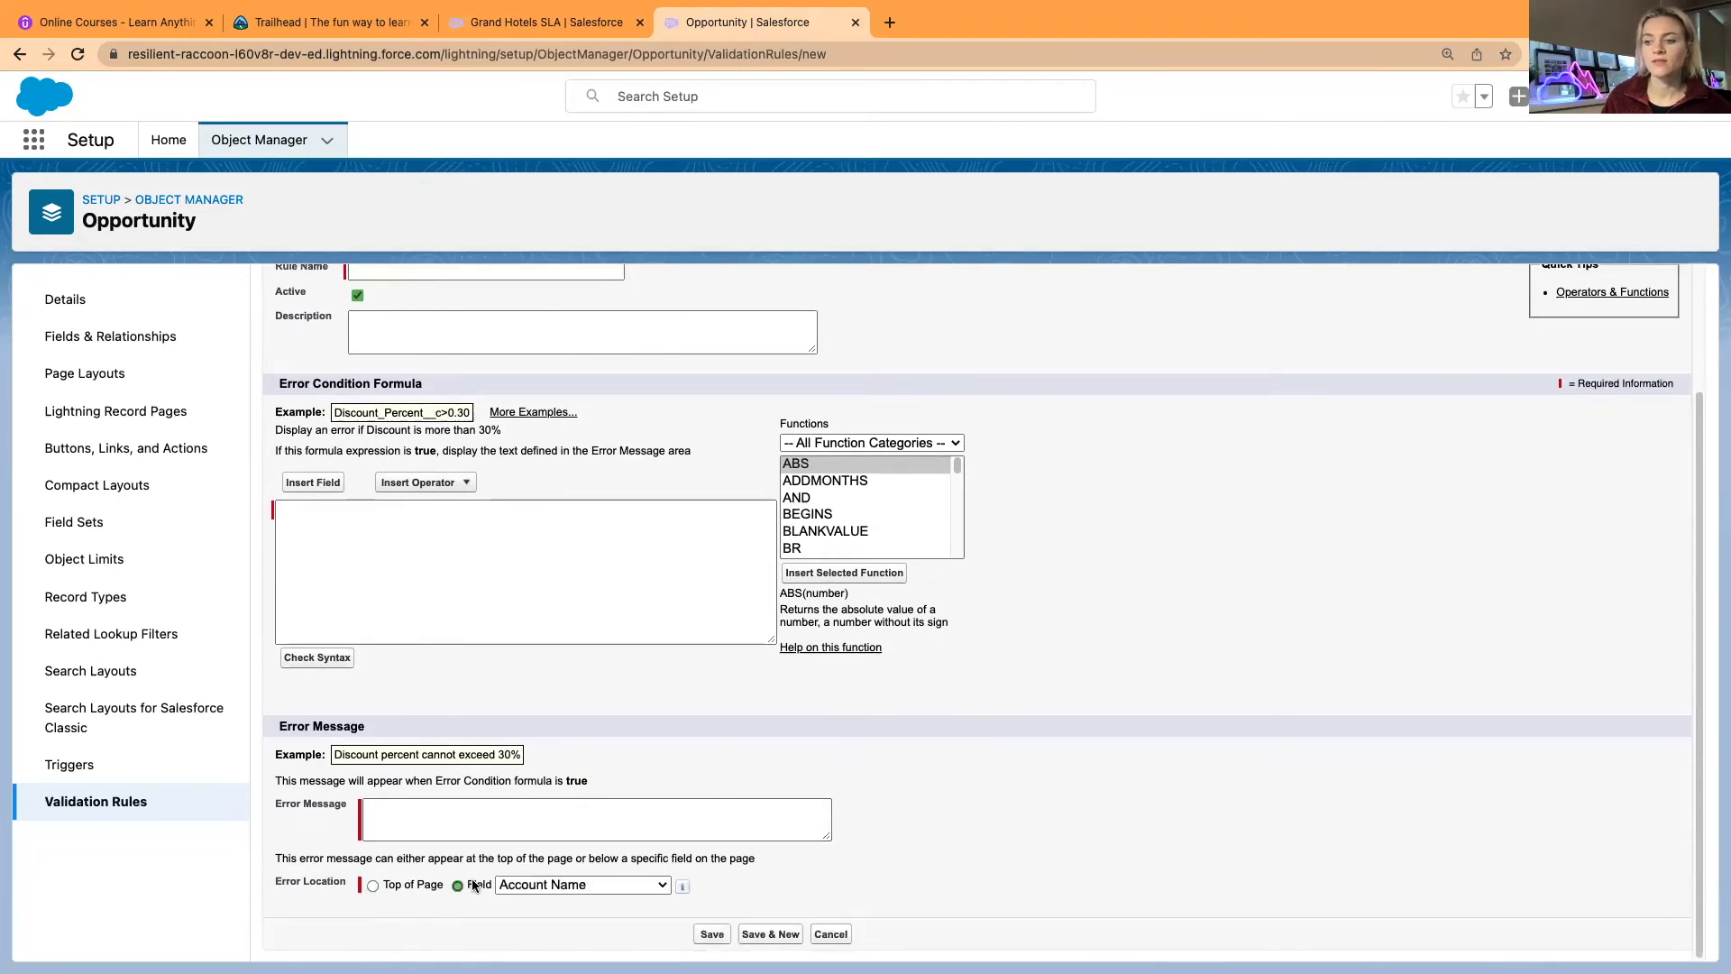
{"action": "left_click", "coordinate": [593, 888]}
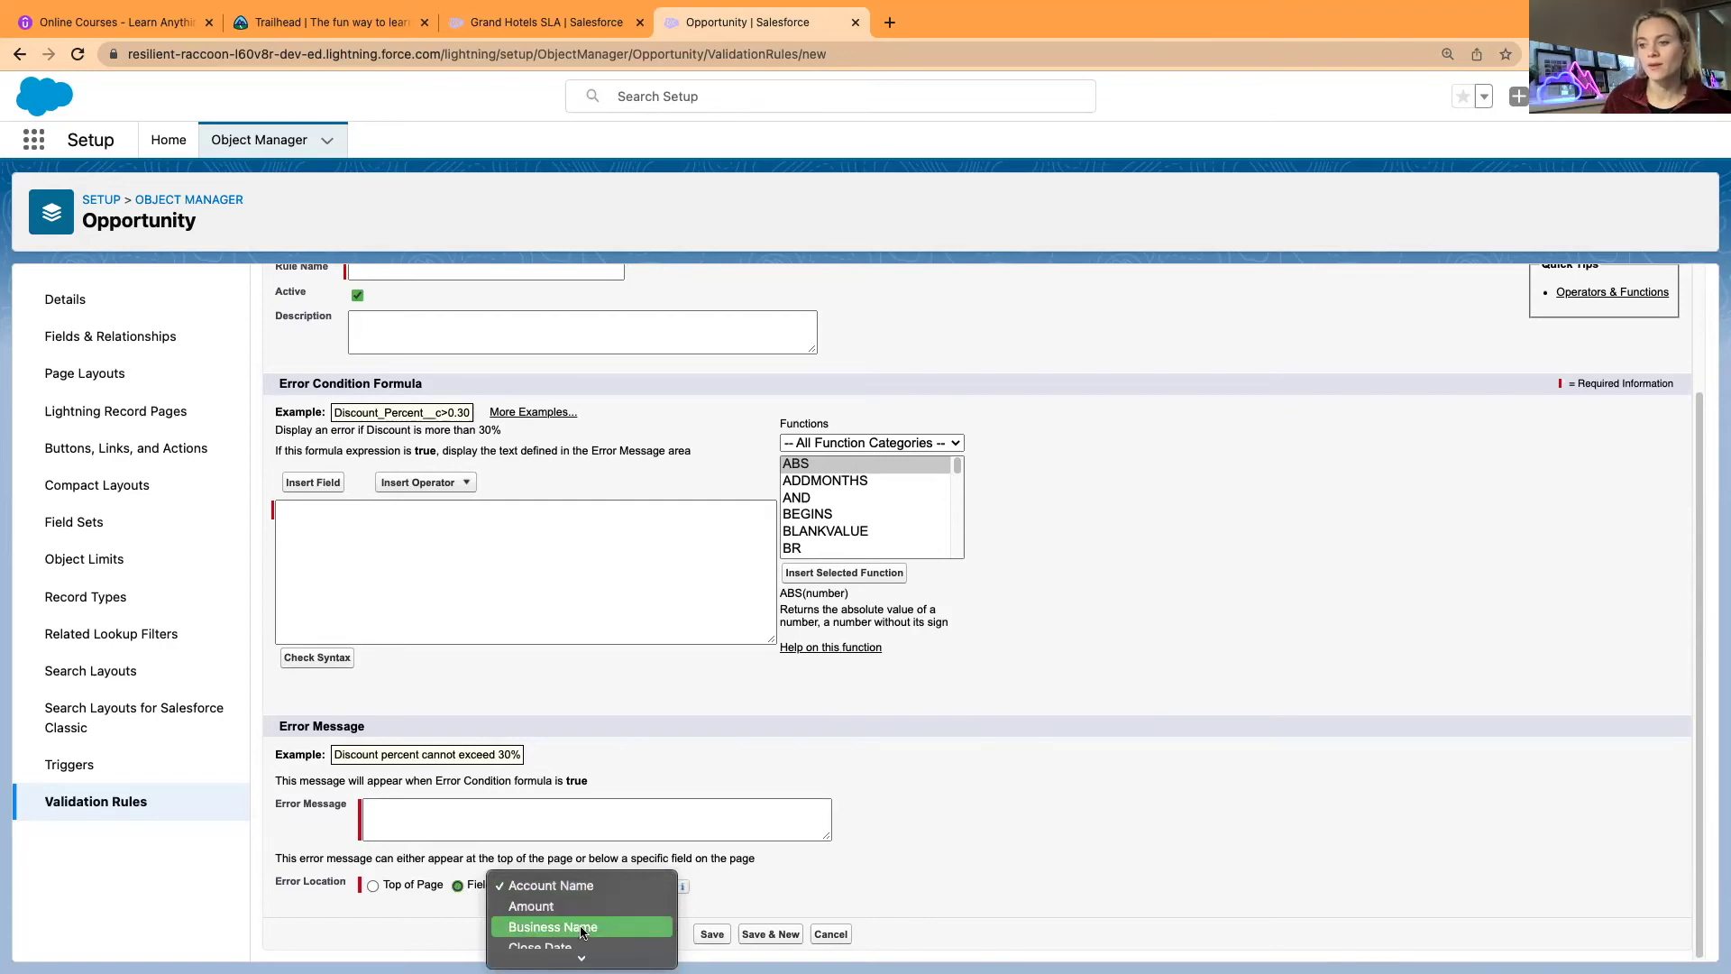
{"action": "left_click", "coordinate": [540, 929]}
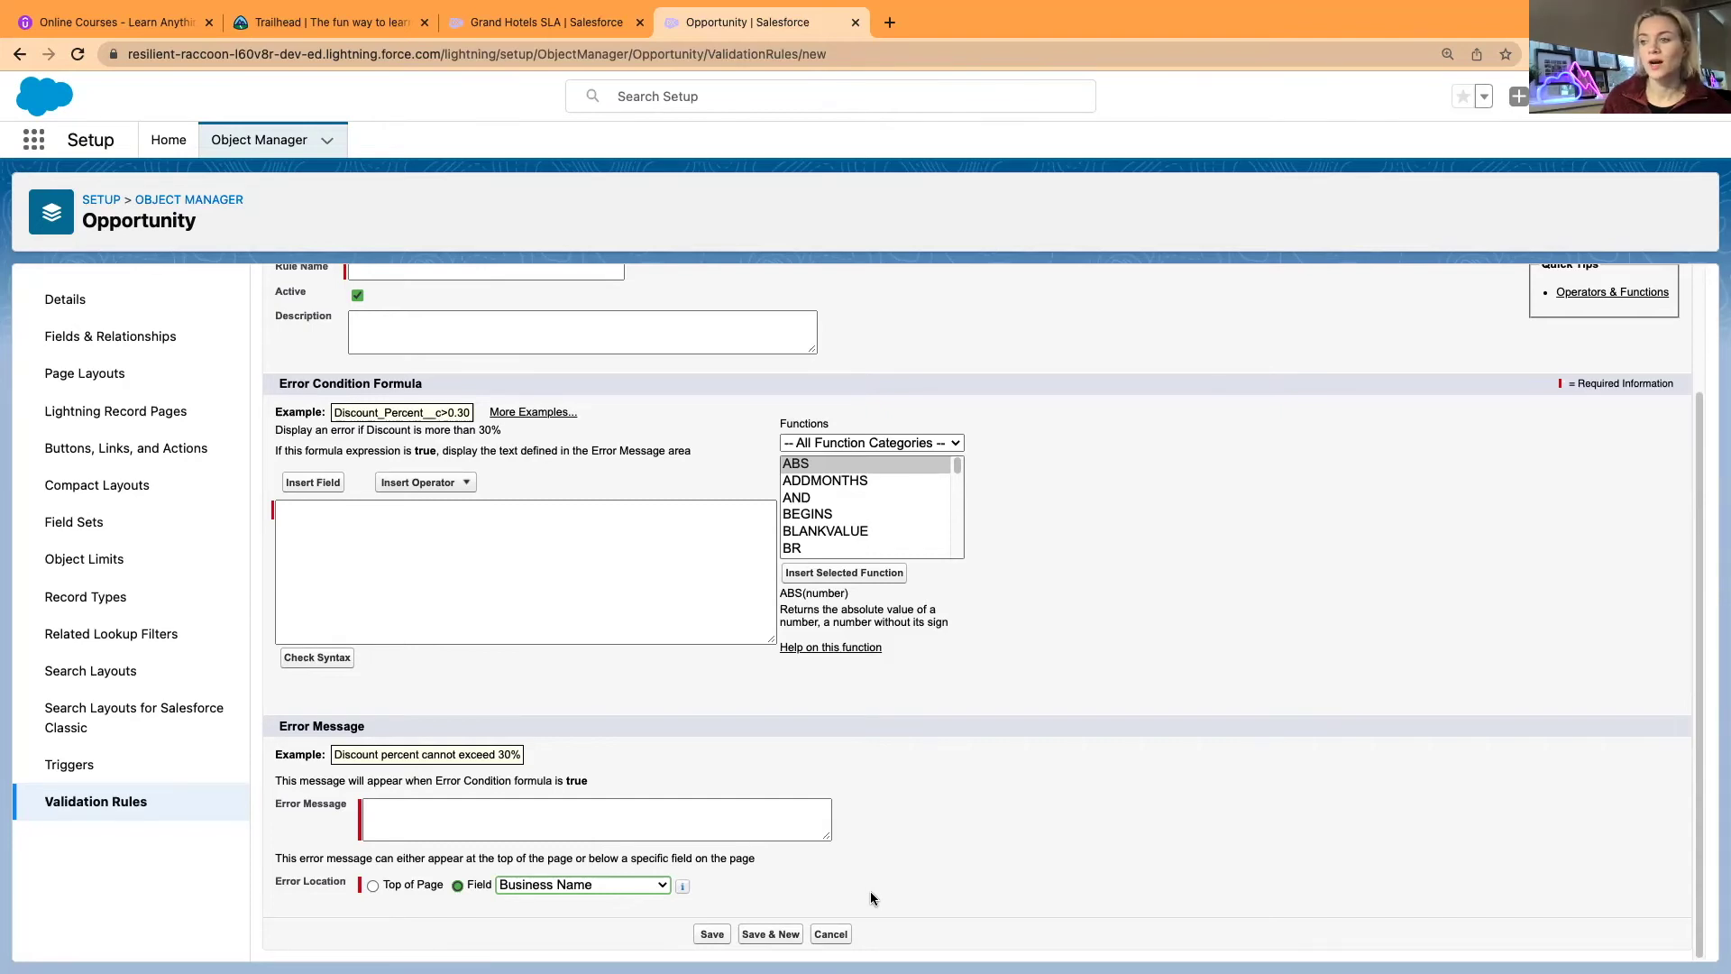
{"action": "left_click", "coordinate": [820, 941]}
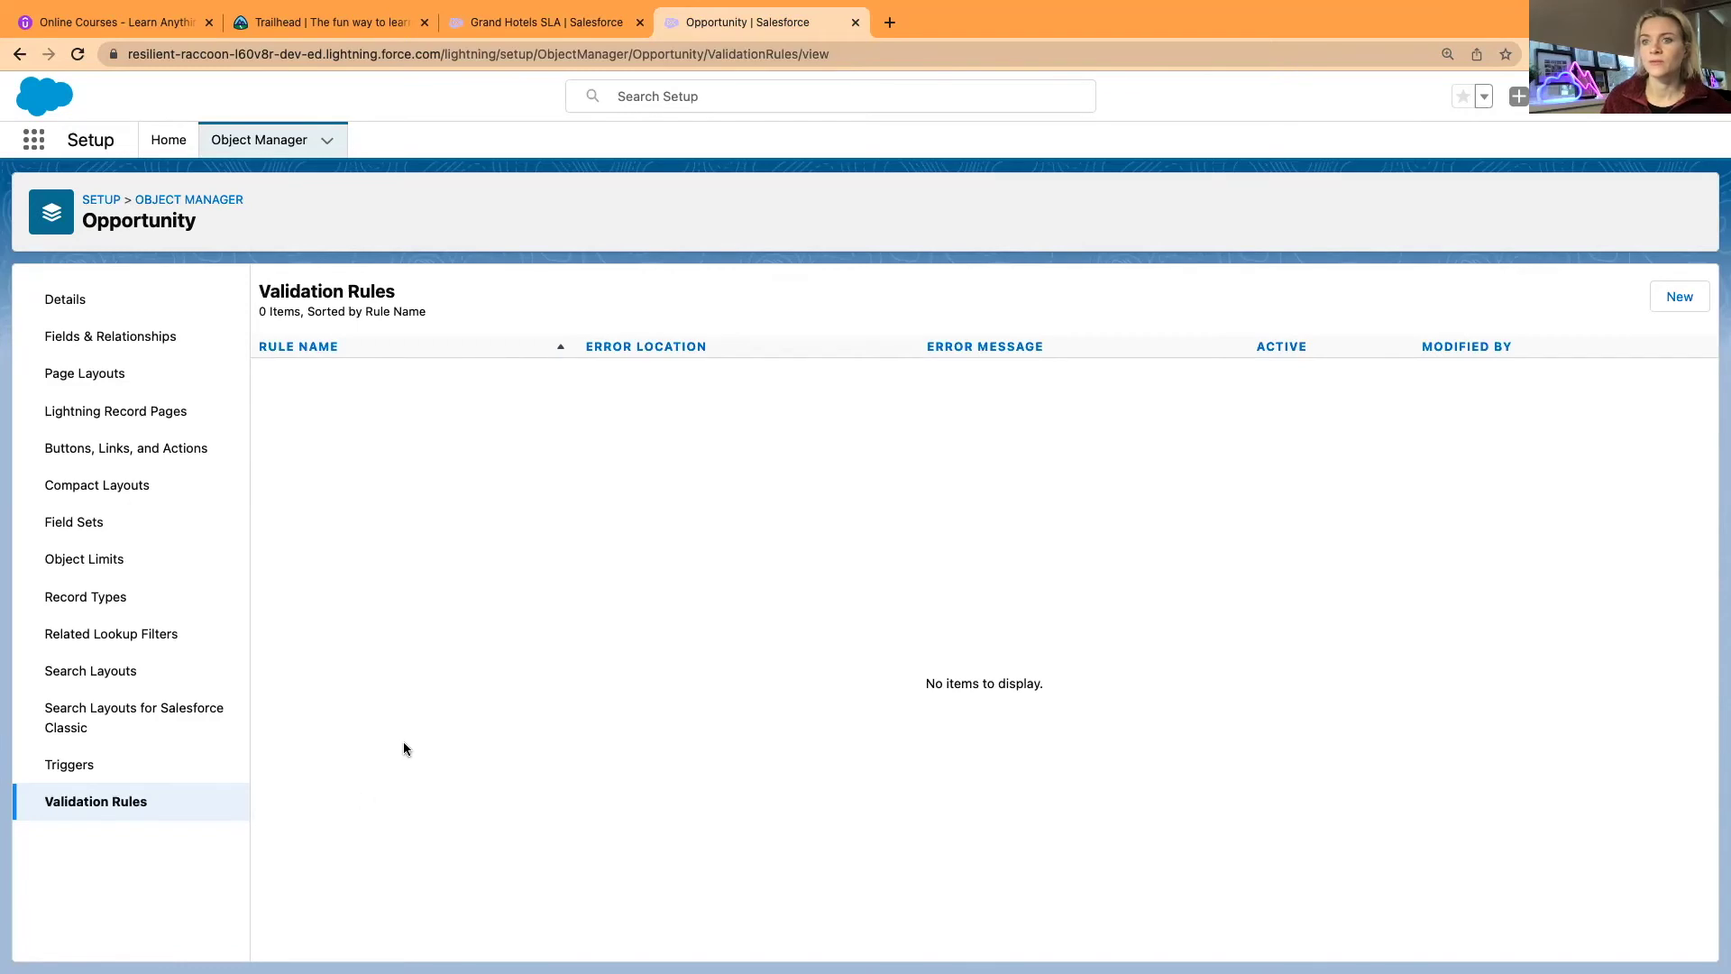
Step: Reopen the Opportunity Layout from the Page Layouts list
{"action": "left_click", "coordinate": [120, 375]}
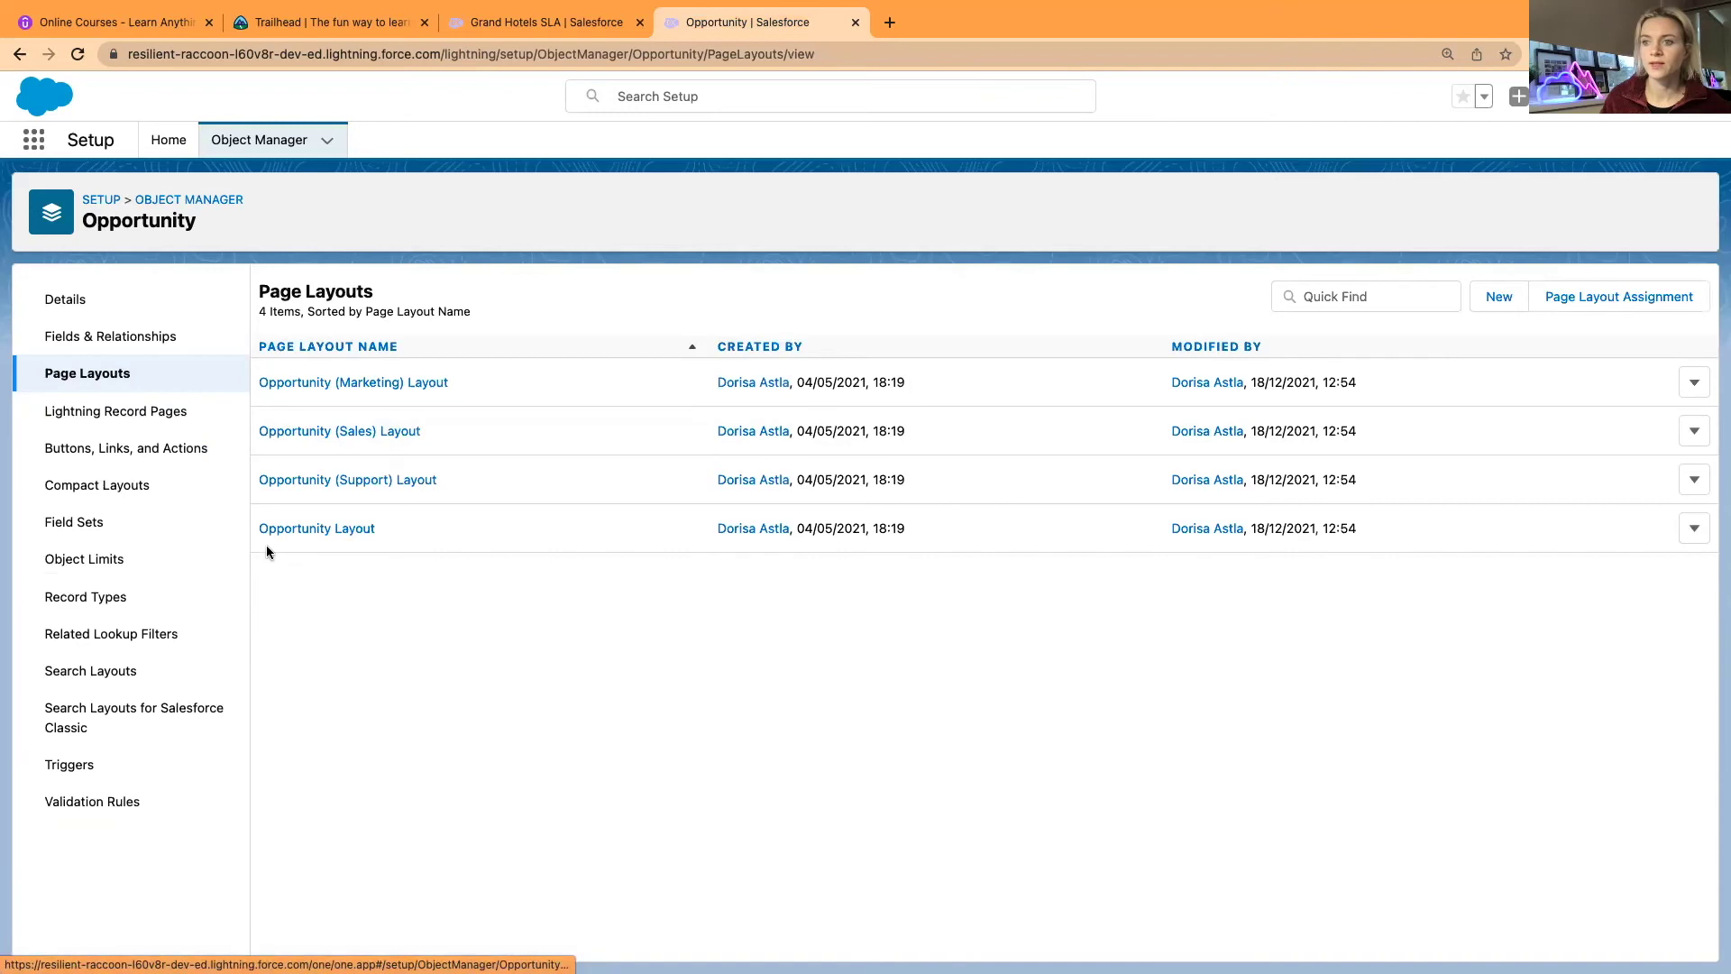
{"action": "left_click", "coordinate": [291, 532]}
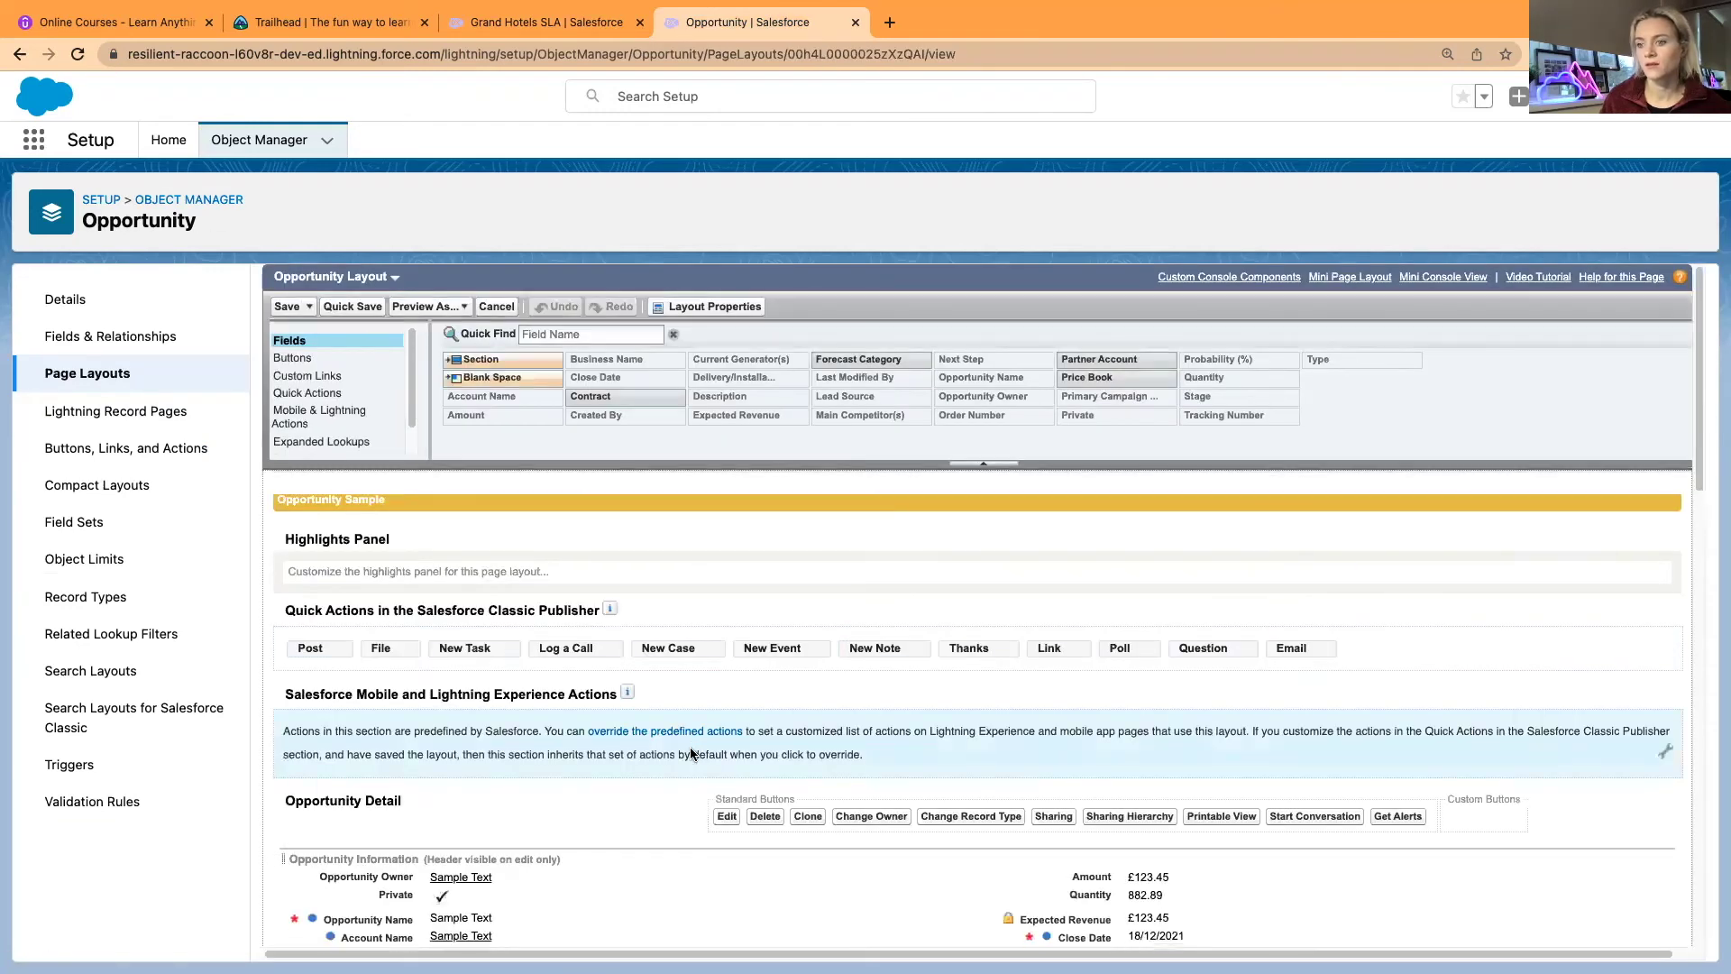
{"action": "scroll", "coordinate": [692, 754], "scroll_direction": "down", "scroll_amount": 15}
{"action": "scroll", "coordinate": [688, 746], "scroll_direction": "up", "scroll_amount": 10}
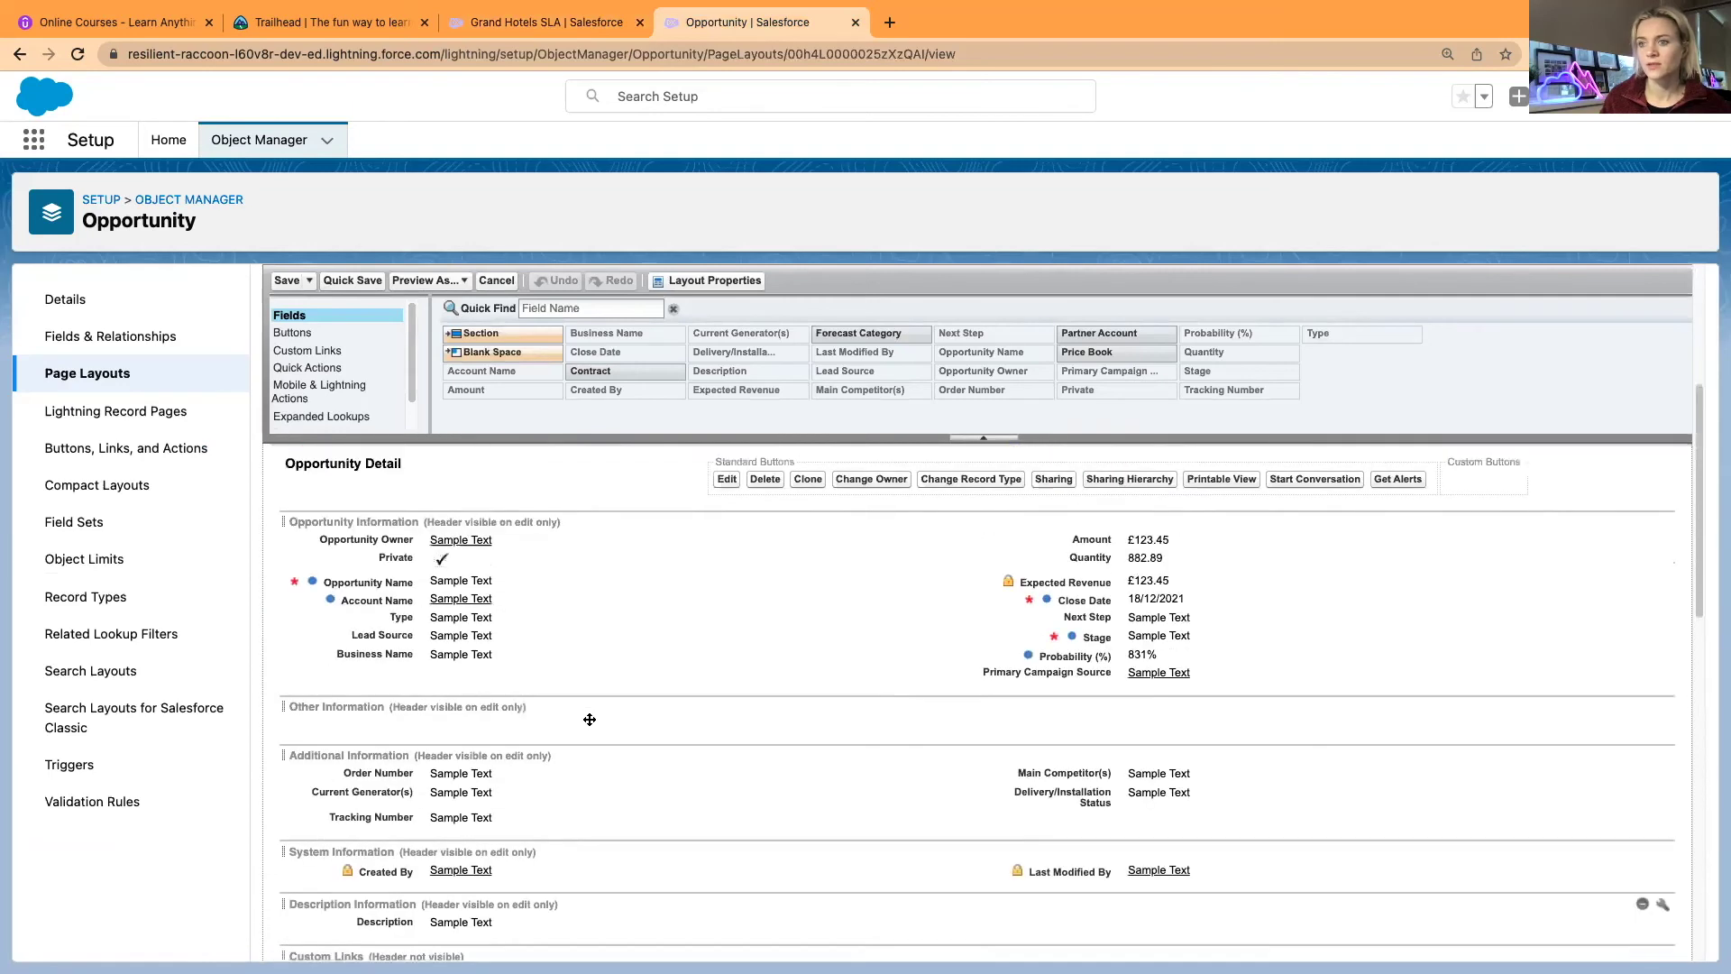
Step: Tick Required on Business Name, quick-save the layout, and return to Grand Hotels SLA
{"action": "left_click", "coordinate": [954, 666]}
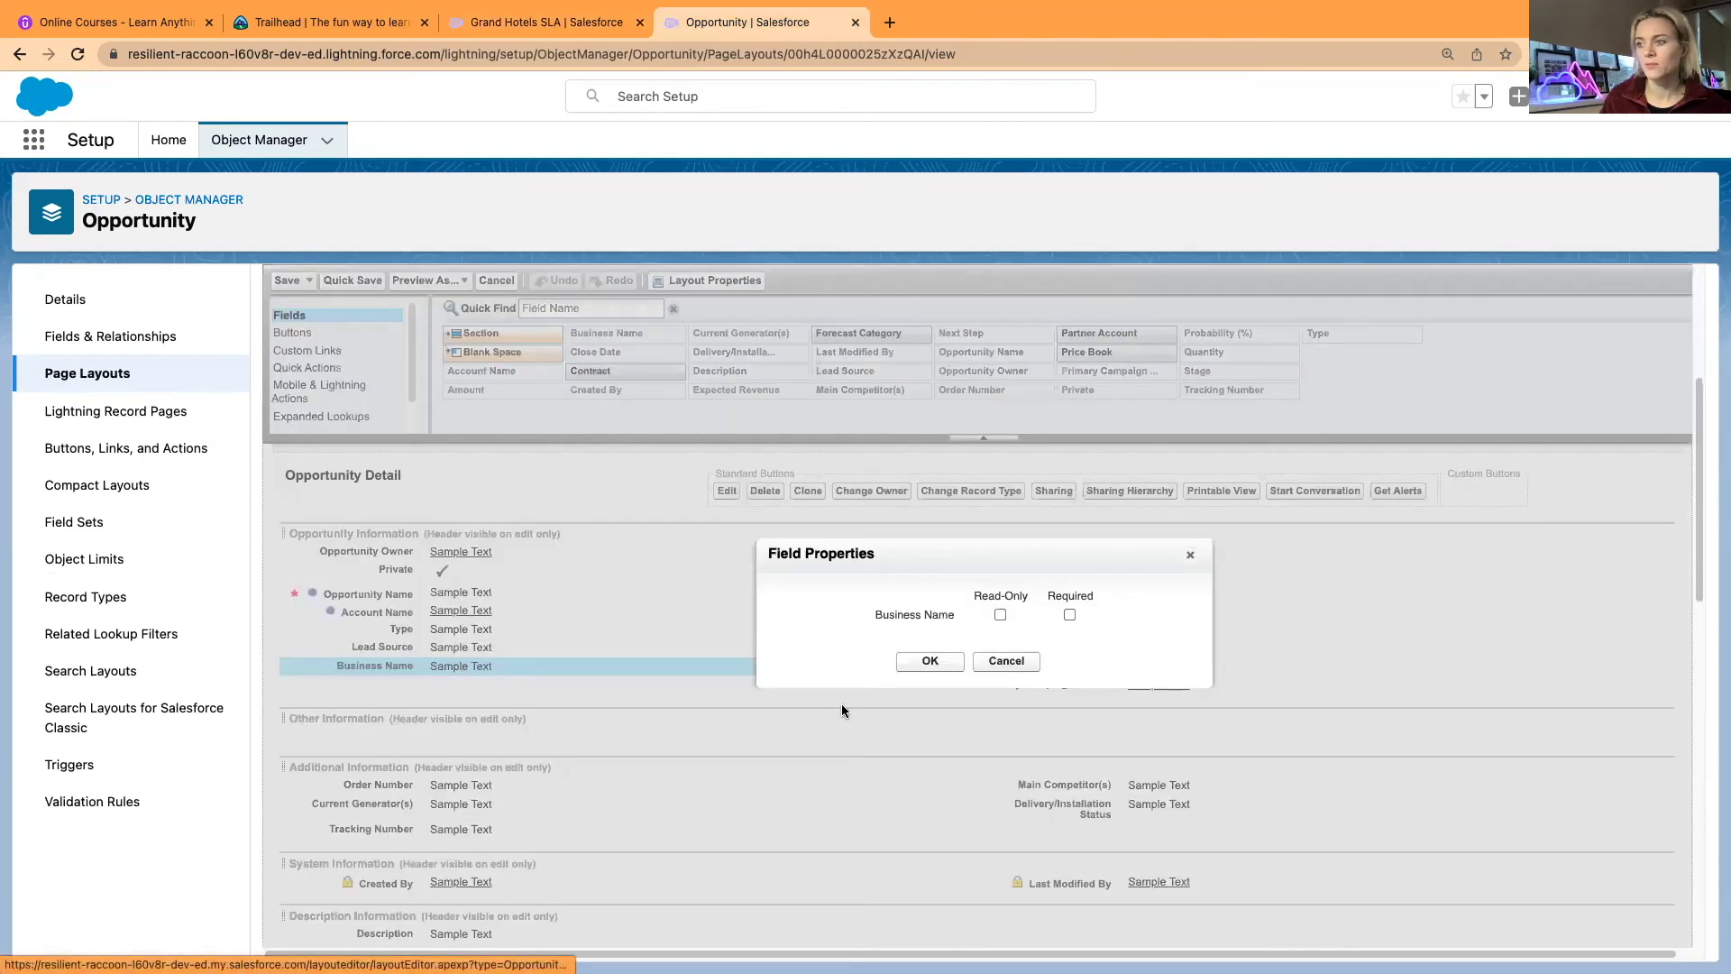
{"action": "left_click", "coordinate": [1069, 614]}
{"action": "left_click", "coordinate": [909, 664]}
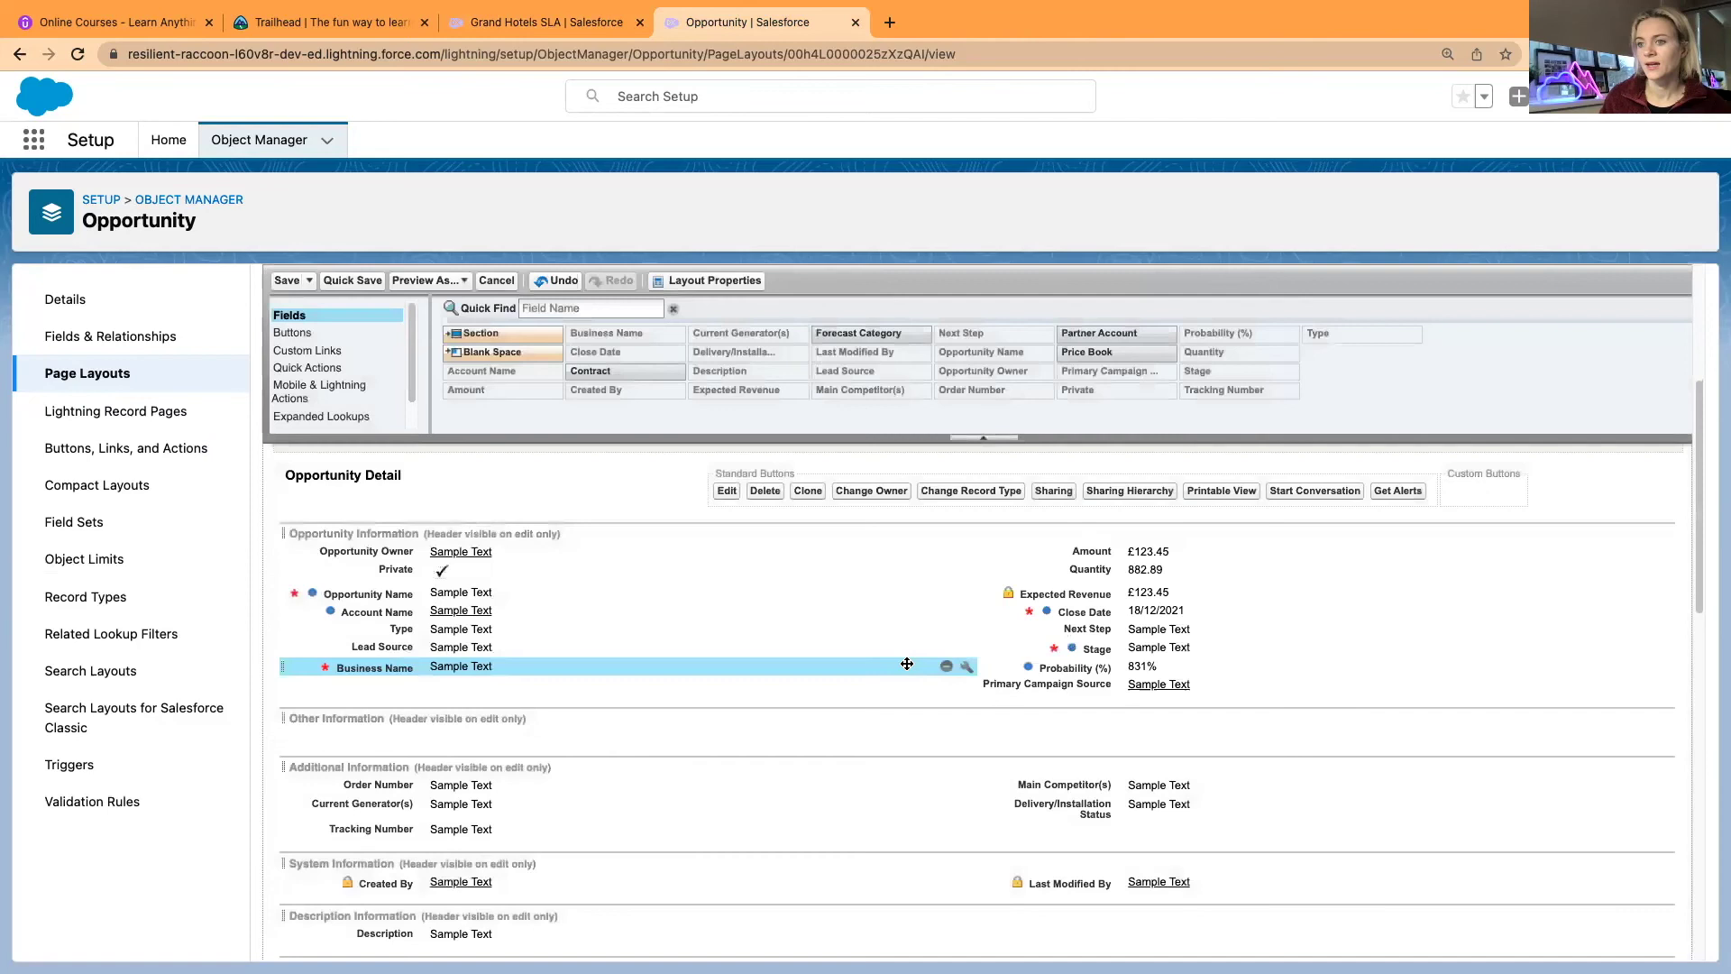
{"action": "mouse_move", "coordinate": [338, 674]}
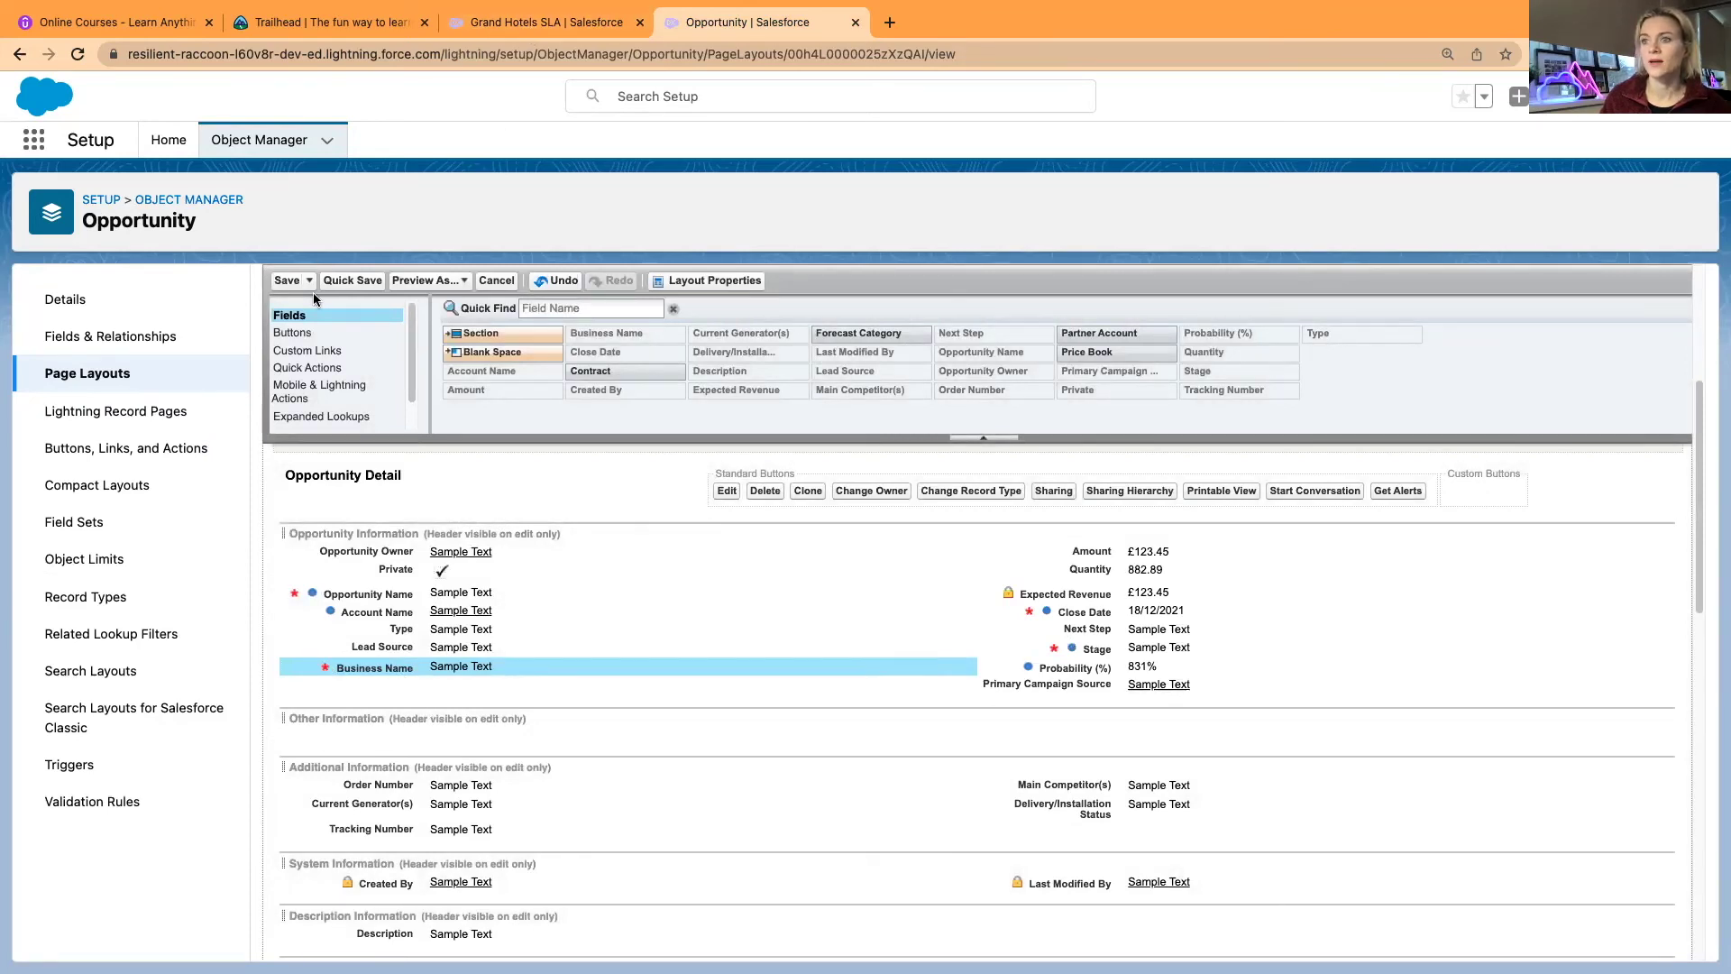
{"action": "left_click", "coordinate": [348, 283]}
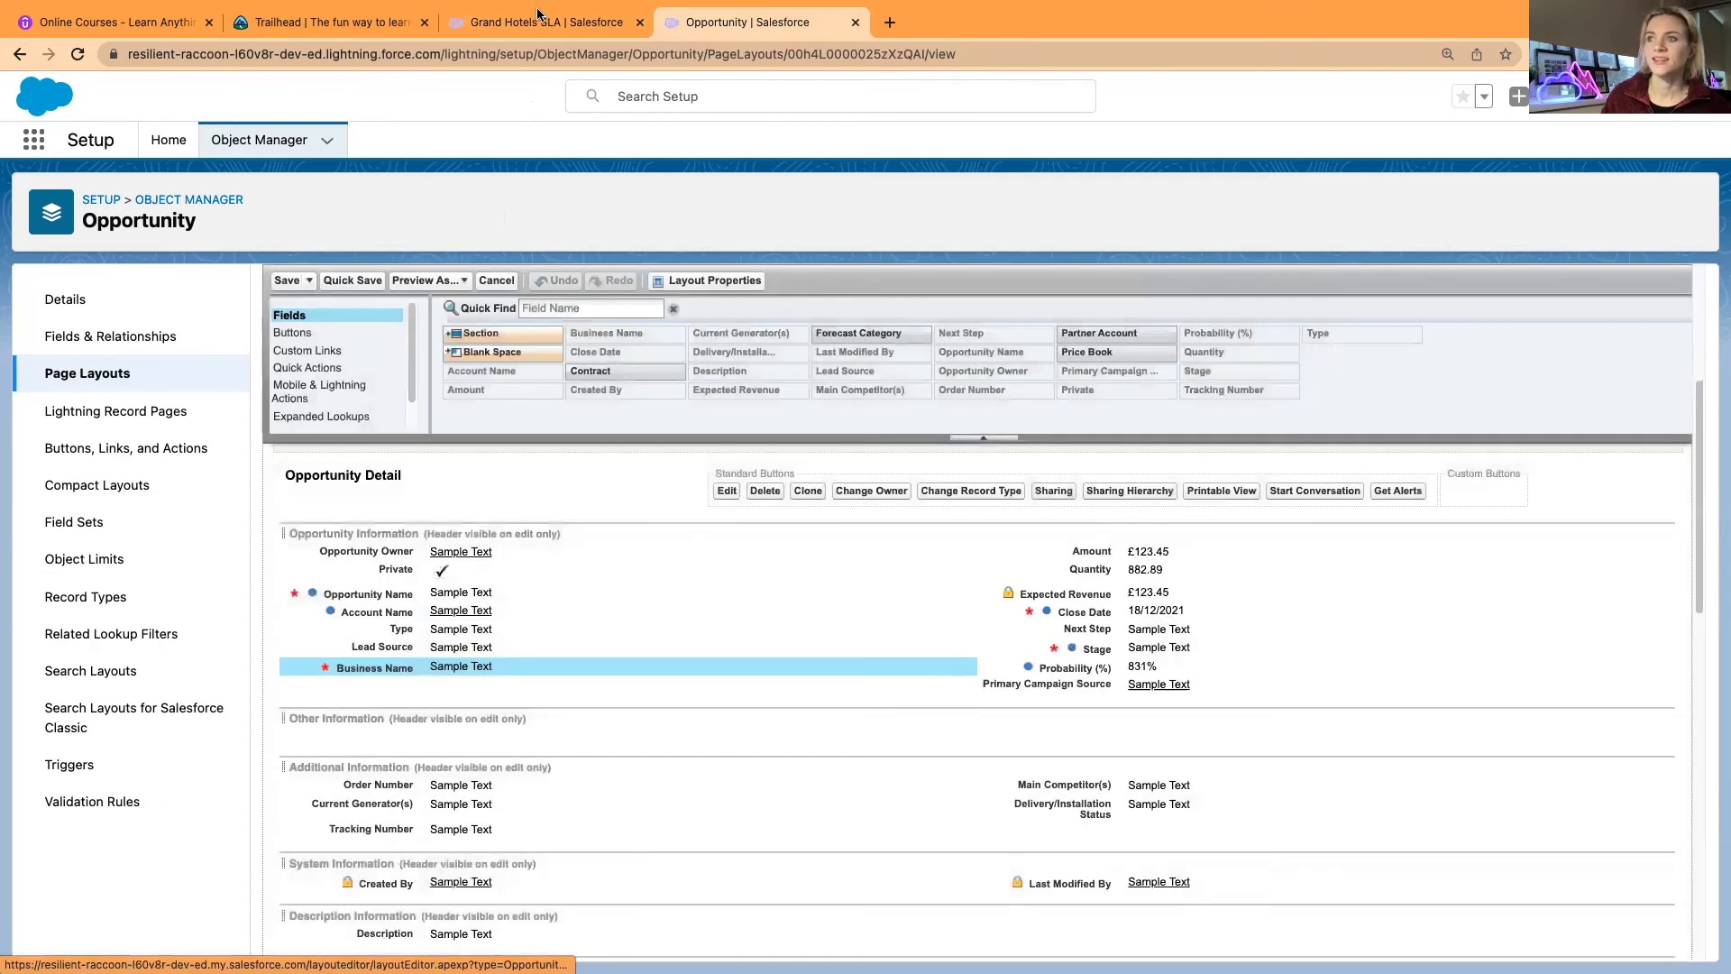
{"action": "left_click", "coordinate": [539, 18]}
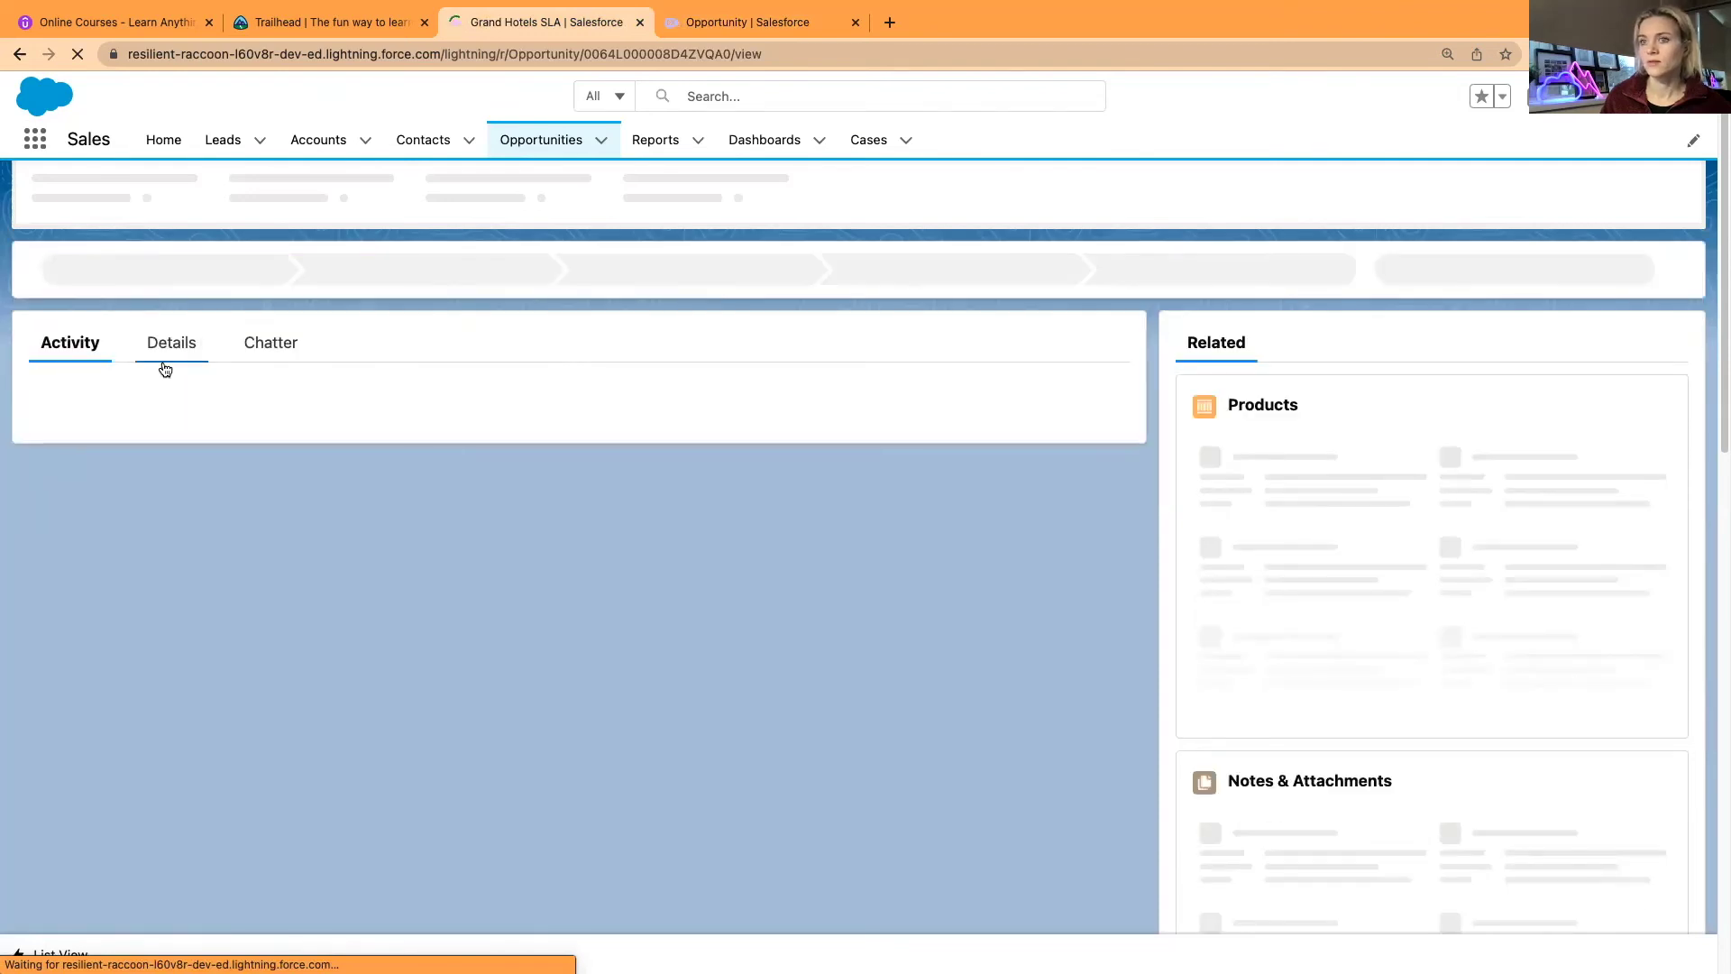
Step: Try moving Grand Hotels SLA to Perception Analysis; it fails on the empty Business Name
{"action": "left_click", "coordinate": [168, 343]}
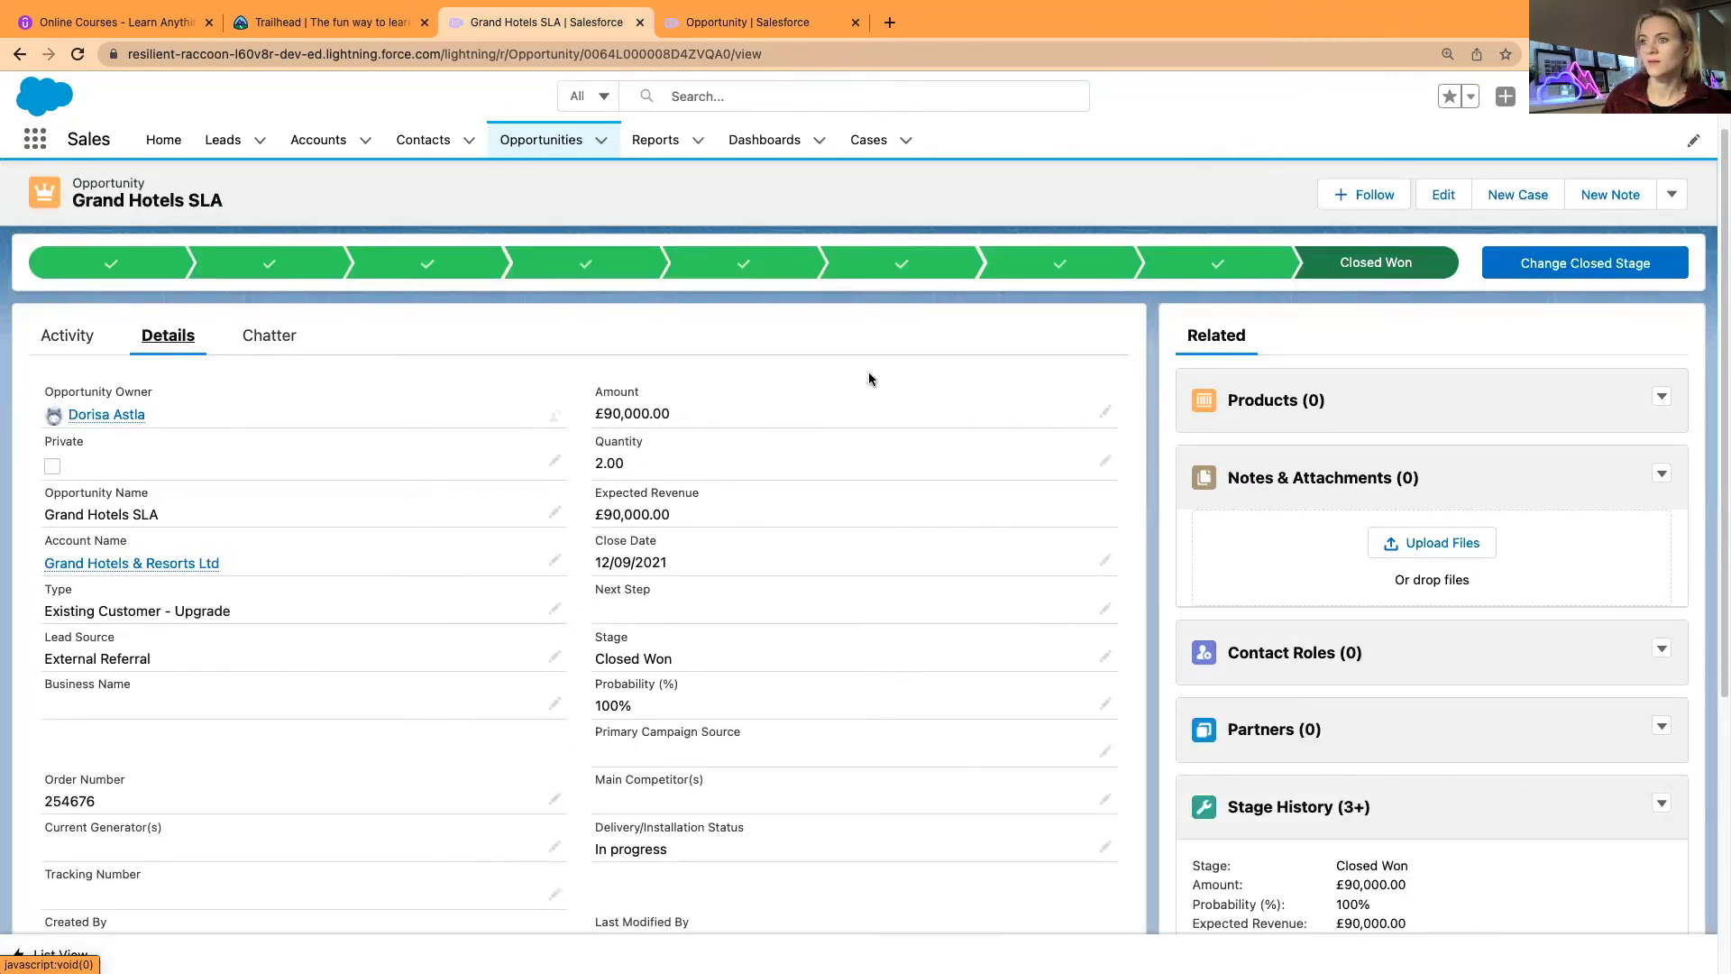
{"action": "left_click", "coordinate": [870, 267]}
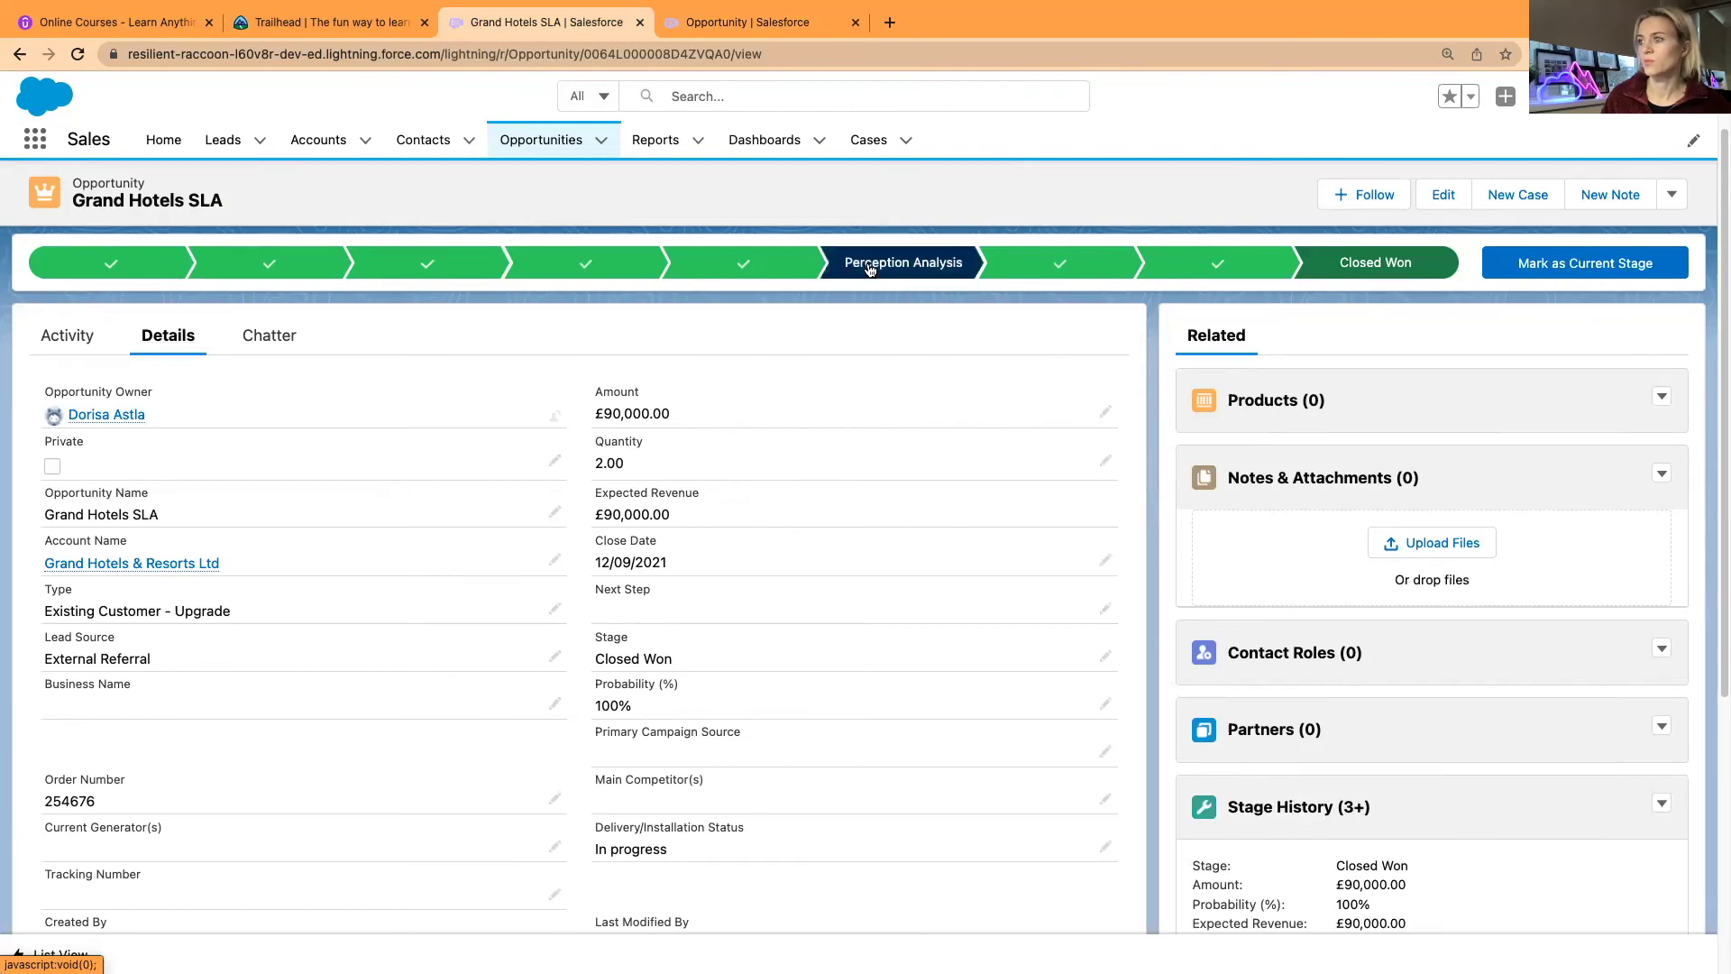
{"action": "left_click", "coordinate": [1542, 272]}
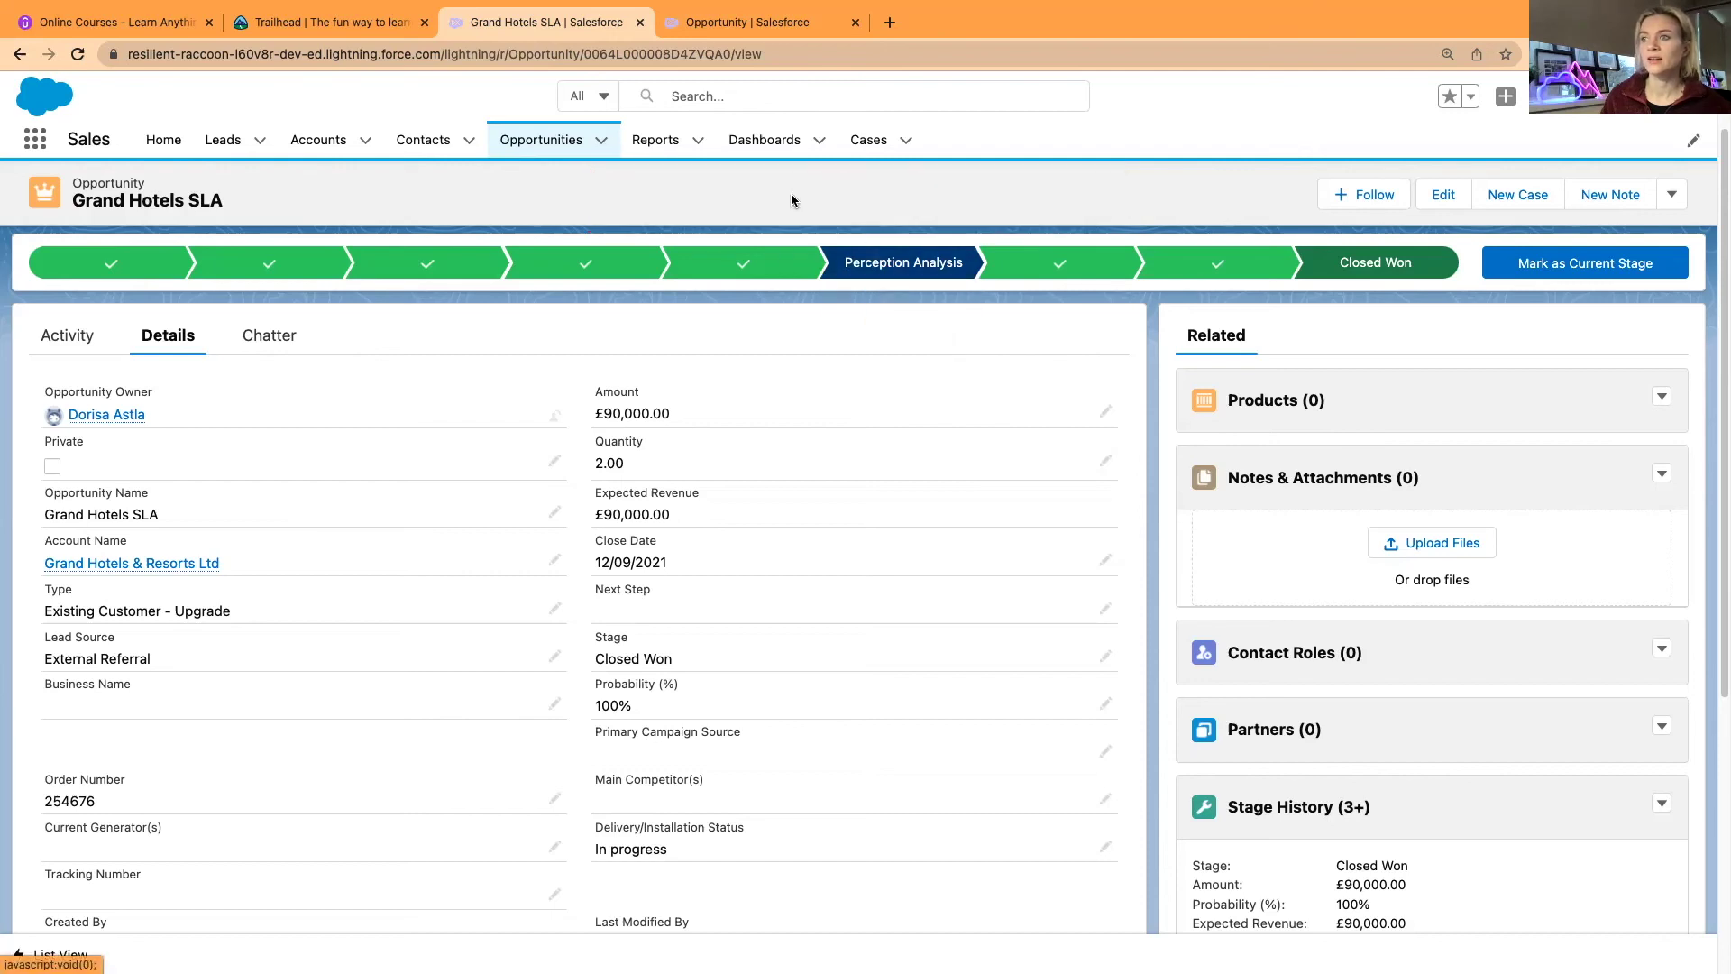
{"action": "left_click", "coordinate": [1533, 264]}
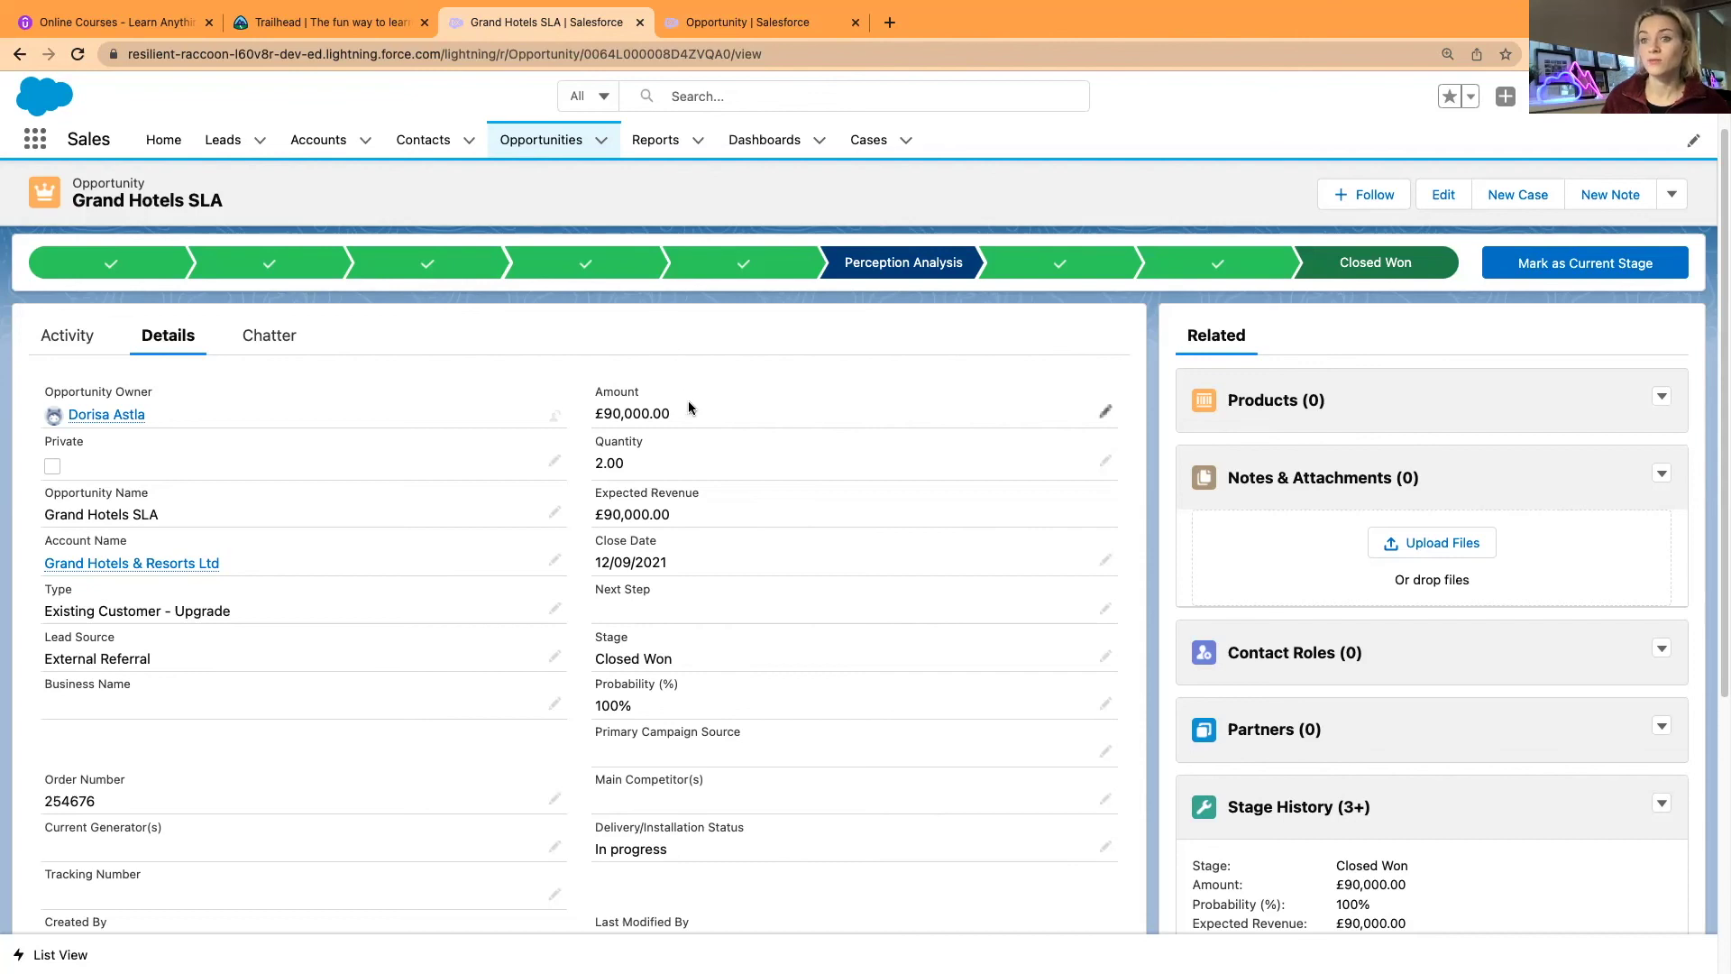
Step: Edit the Amount inline and attempt saving, triggering the required Business Name error
{"action": "left_click", "coordinate": [1104, 420]}
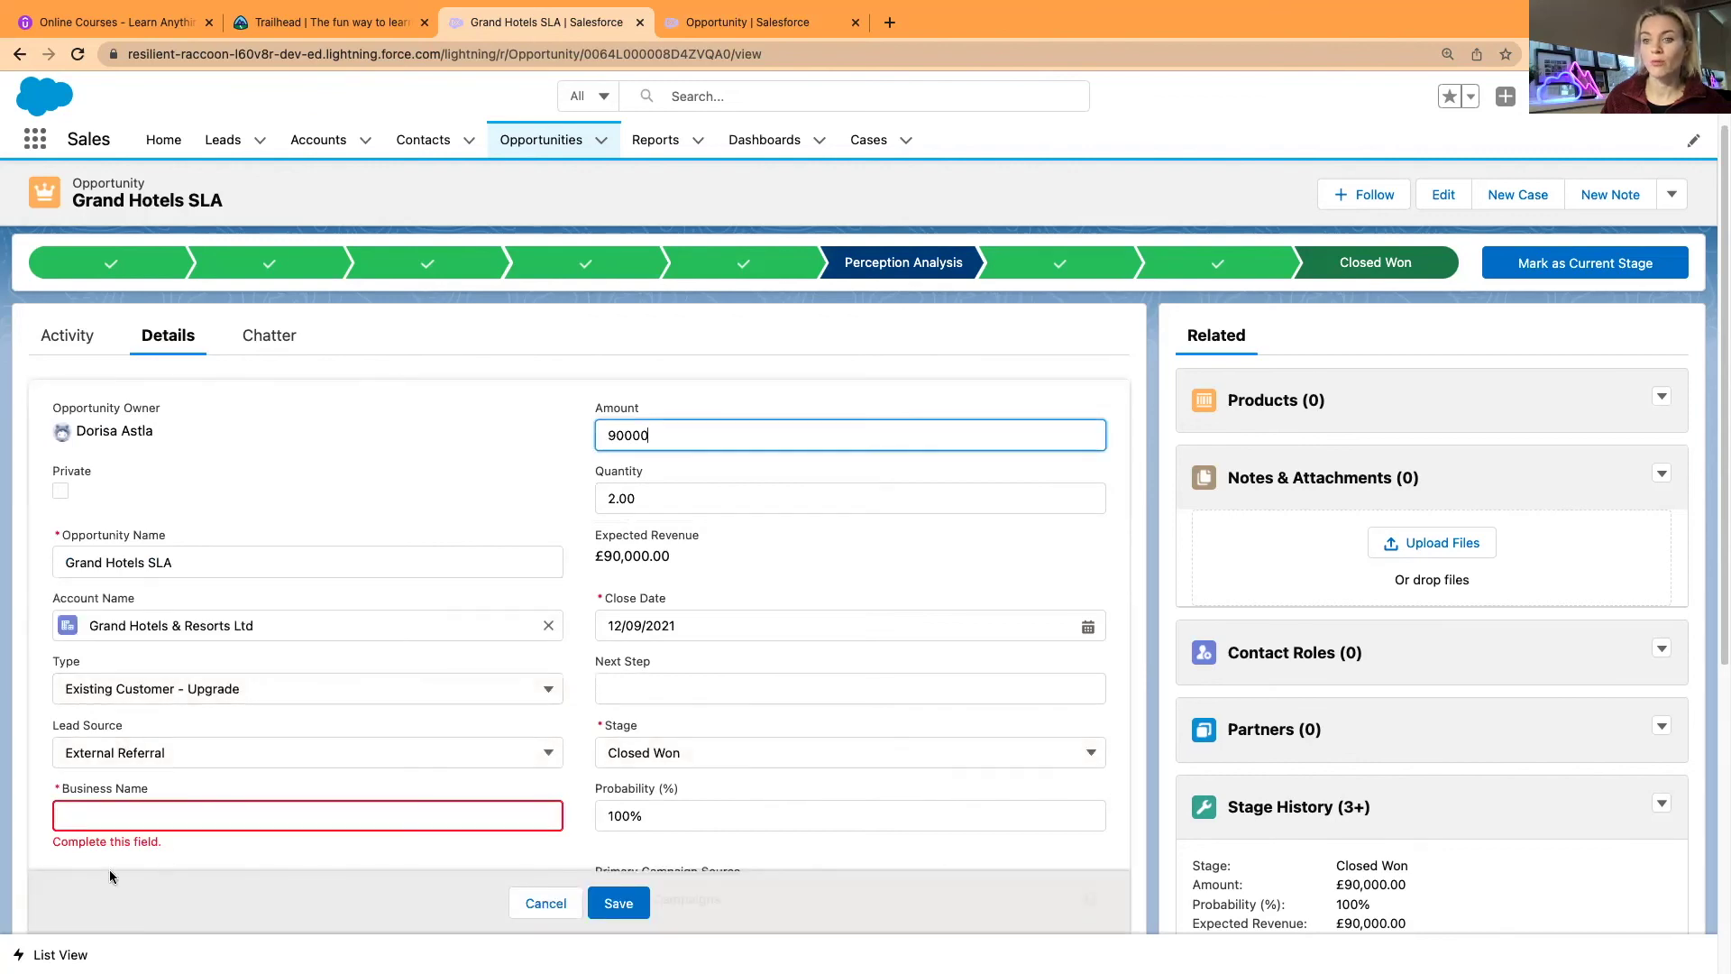
{"action": "left_click", "coordinate": [632, 911]}
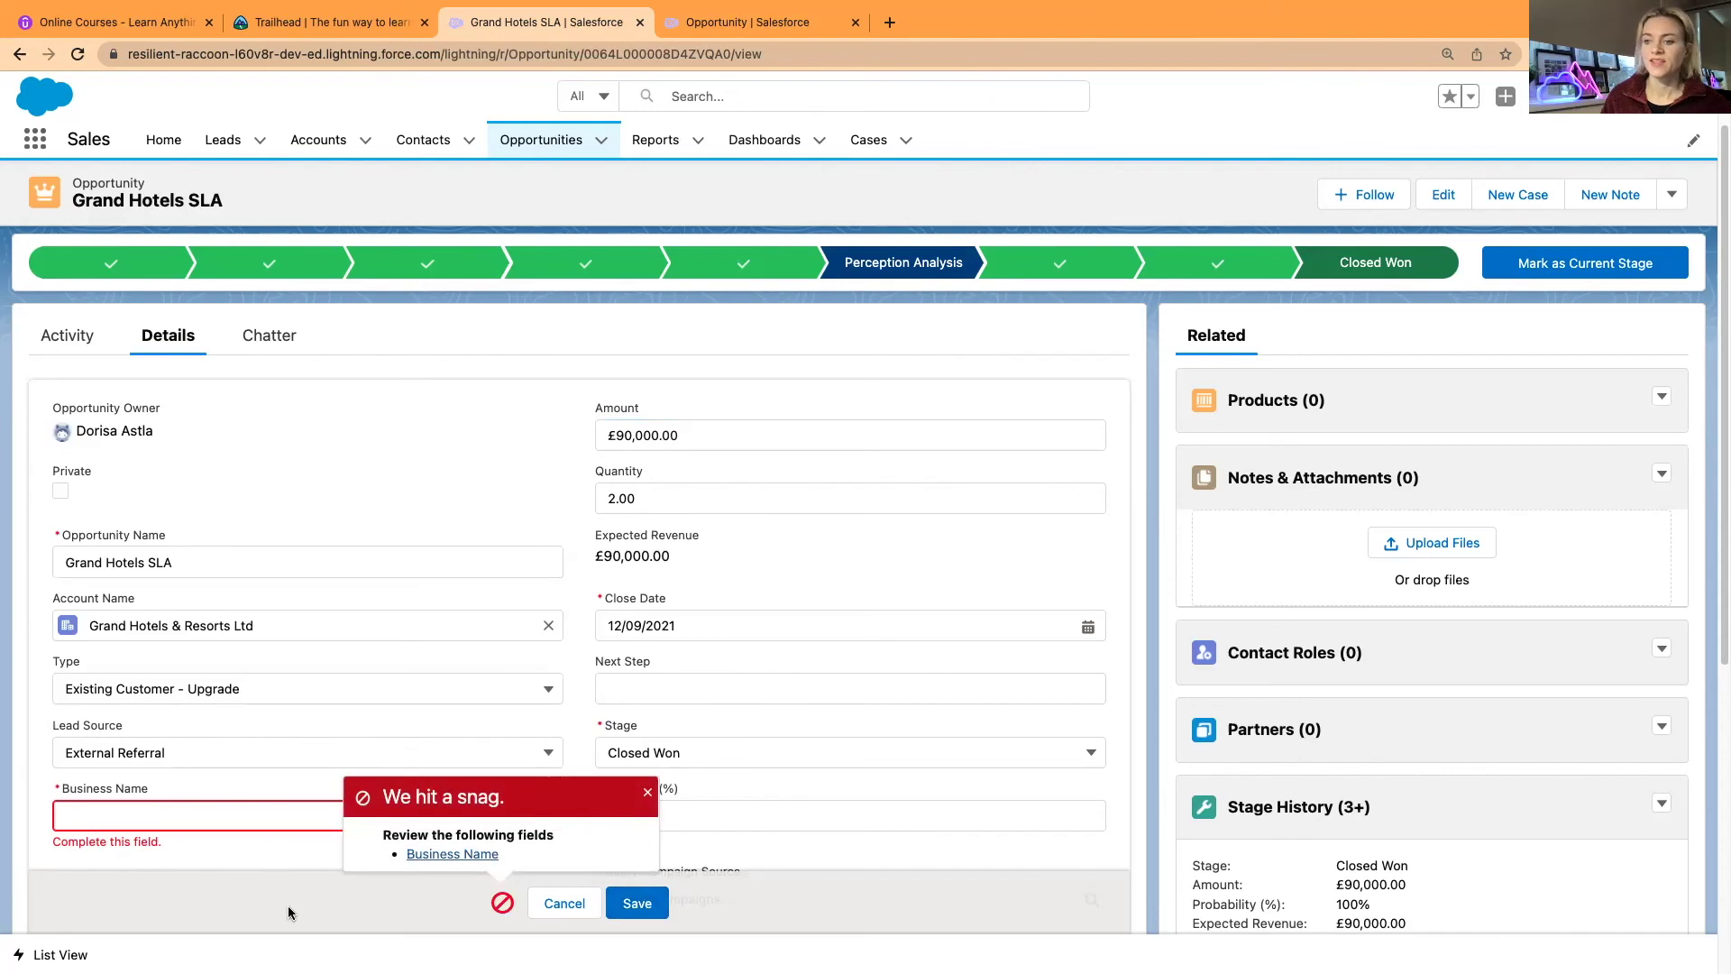